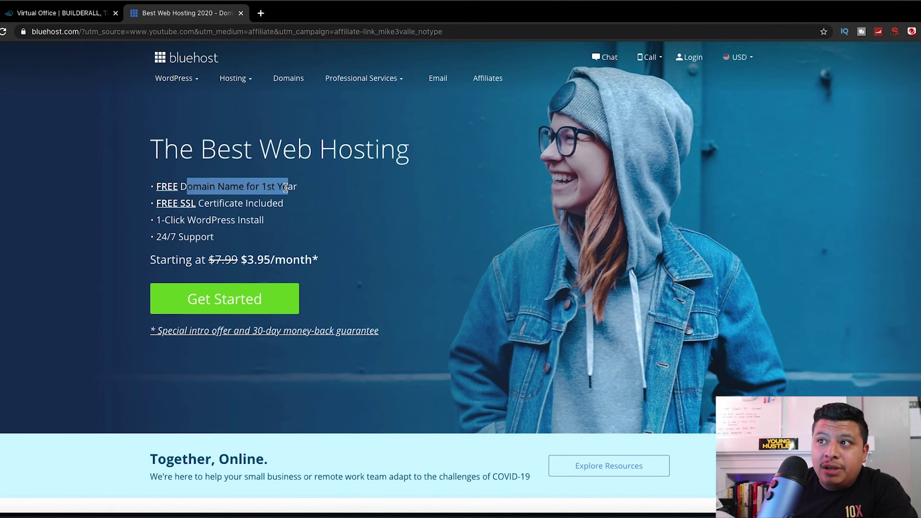
Review the features listed for the web hosting offer and check the site's connection security information
{"action": "left_click_drag", "start_coordinate": [226, 204], "coordinate": [143, 219]}
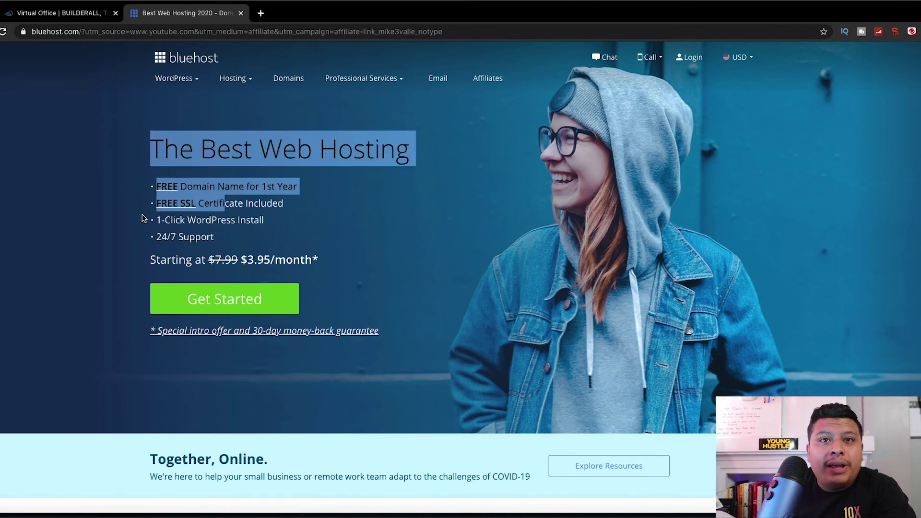
{"action": "left_click", "coordinate": [24, 32]}
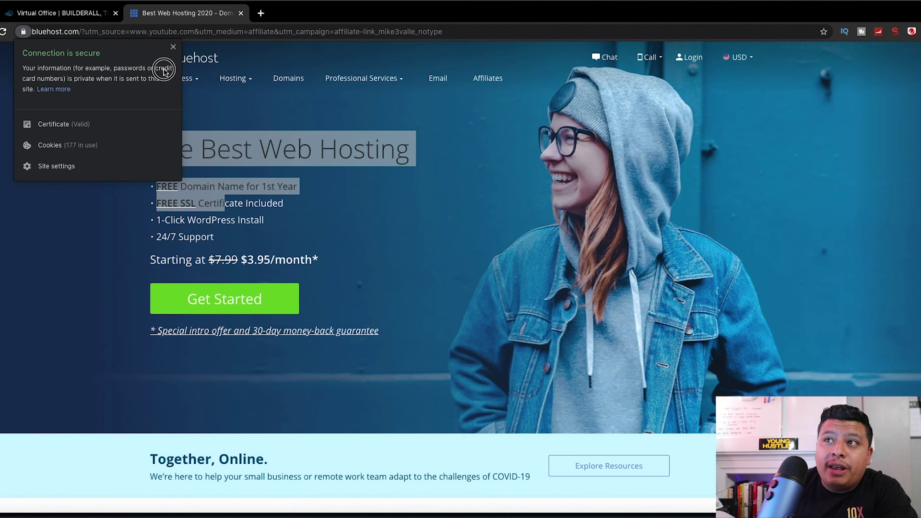
{"action": "left_click", "coordinate": [11, 97]}
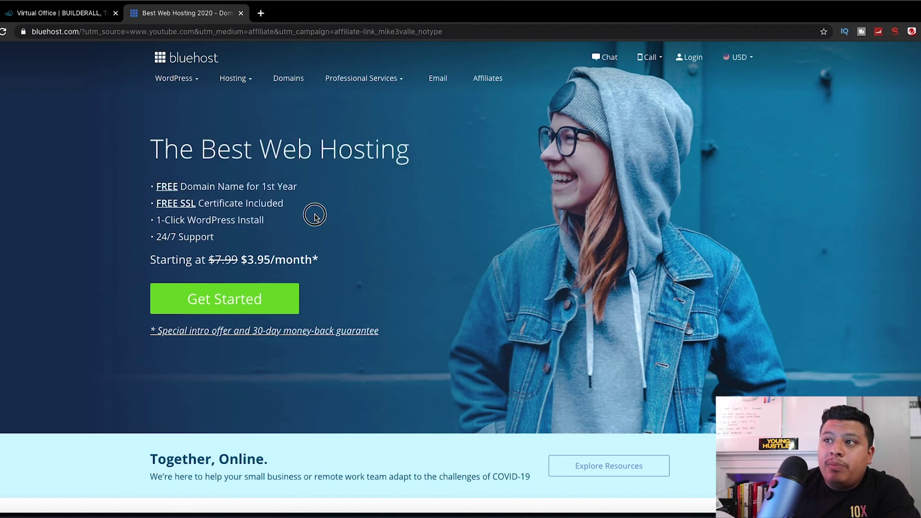
Get started with the hosting offer and bring up the comparison of shared hosting plans
{"action": "scroll", "coordinate": [204, 277], "scroll_direction": "down", "scroll_amount": 3}
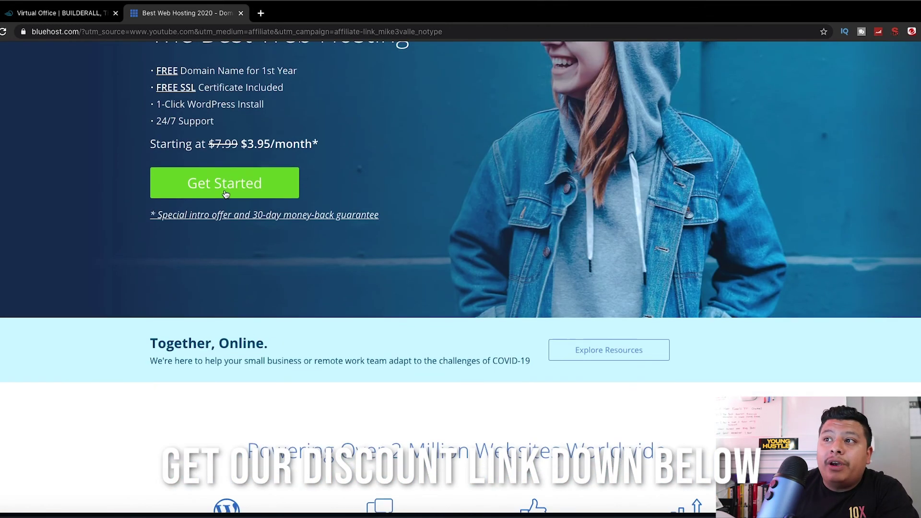
{"action": "left_click", "coordinate": [221, 189]}
{"action": "left_click_drag", "start_coordinate": [246, 170], "coordinate": [312, 174]}
{"action": "left_click_drag", "start_coordinate": [206, 169], "coordinate": [243, 172]}
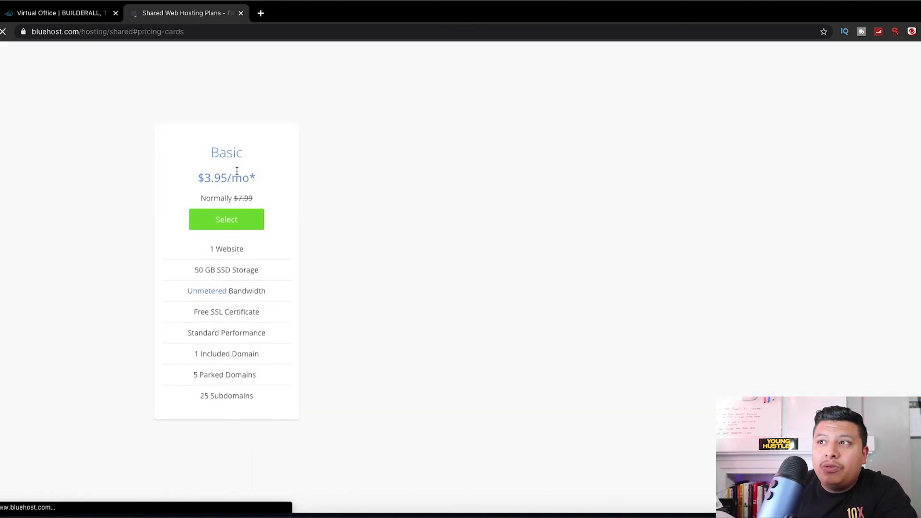
{"action": "left_click_drag", "start_coordinate": [210, 152], "coordinate": [260, 183]}
{"action": "left_click", "coordinate": [192, 181]}
{"action": "scroll", "coordinate": [156, 180], "scroll_direction": "down", "scroll_amount": 2}
{"action": "scroll", "coordinate": [157, 181], "scroll_direction": "up", "scroll_amount": 4}
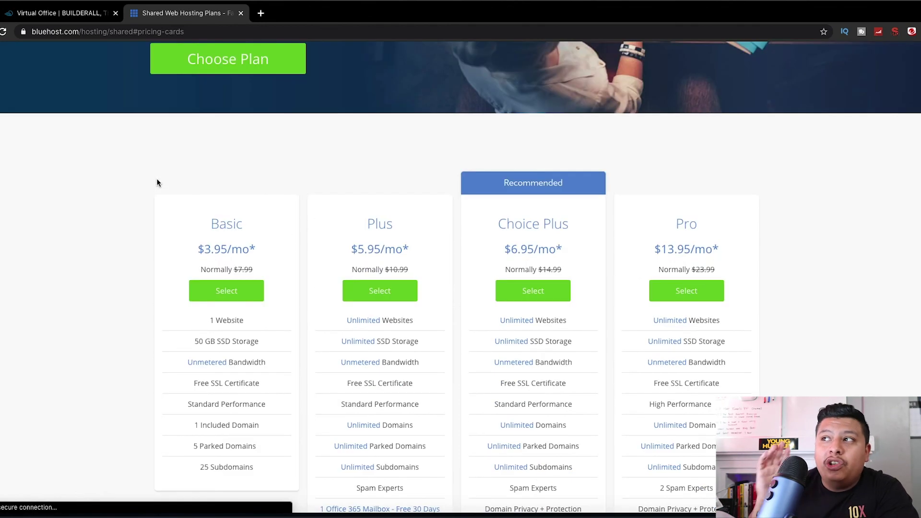
{"action": "scroll", "coordinate": [157, 181], "scroll_direction": "down", "scroll_amount": 2}
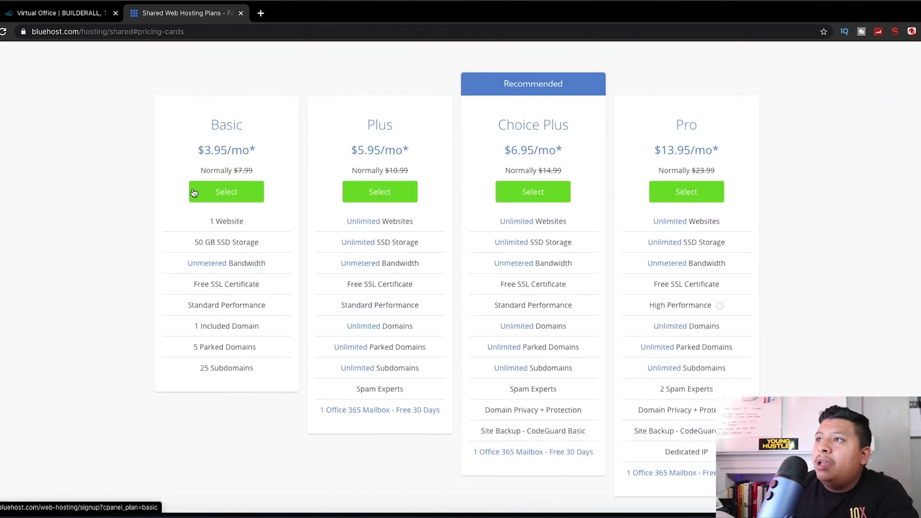
Compare the names and monthly prices of the Basic, Plus, Choice Plus and Pro plans
{"action": "left_click_drag", "start_coordinate": [206, 126], "coordinate": [412, 135]}
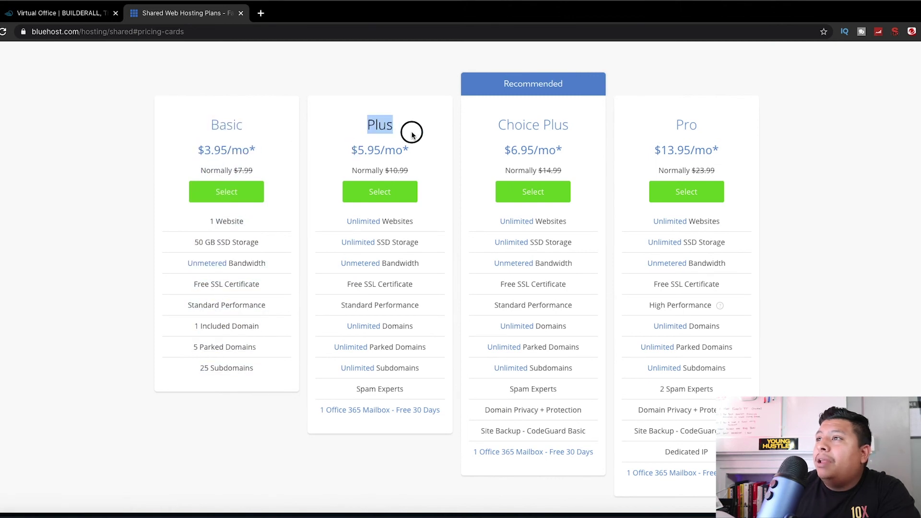
{"action": "left_click_drag", "start_coordinate": [485, 124], "coordinate": [571, 146]}
{"action": "left_click_drag", "start_coordinate": [674, 126], "coordinate": [718, 166]}
{"action": "left_click_drag", "start_coordinate": [184, 133], "coordinate": [255, 155]}
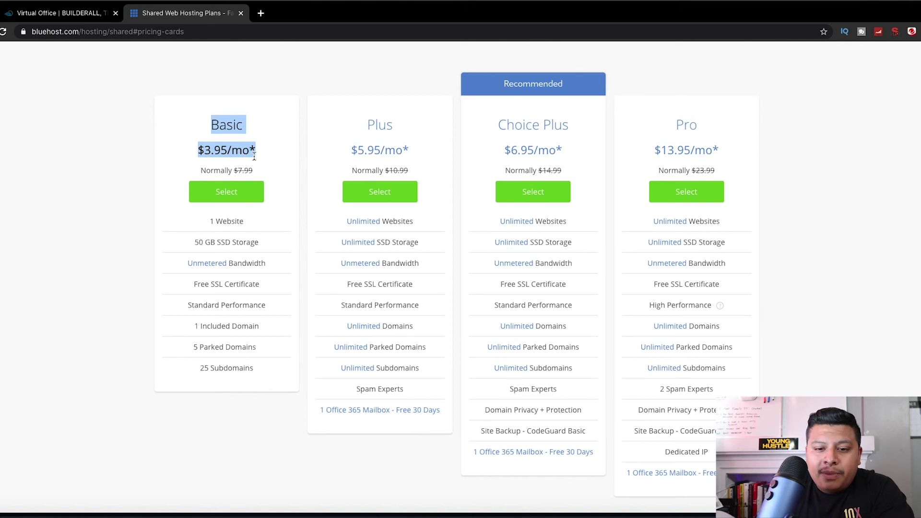
{"action": "left_click", "coordinate": [216, 149]}
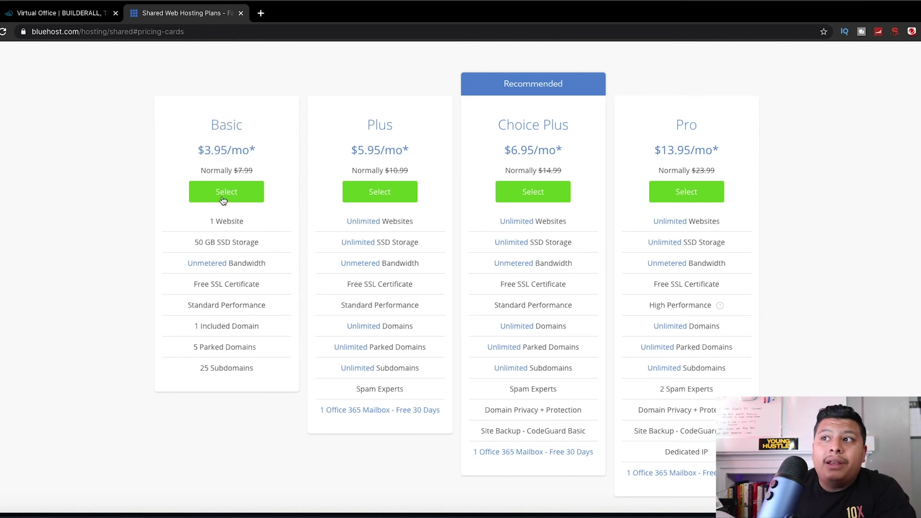
Compare the number of websites allowed in the Basic and Plus plans and check the Plus plan's monthly price
{"action": "left_click_drag", "start_coordinate": [209, 220], "coordinate": [250, 225]}
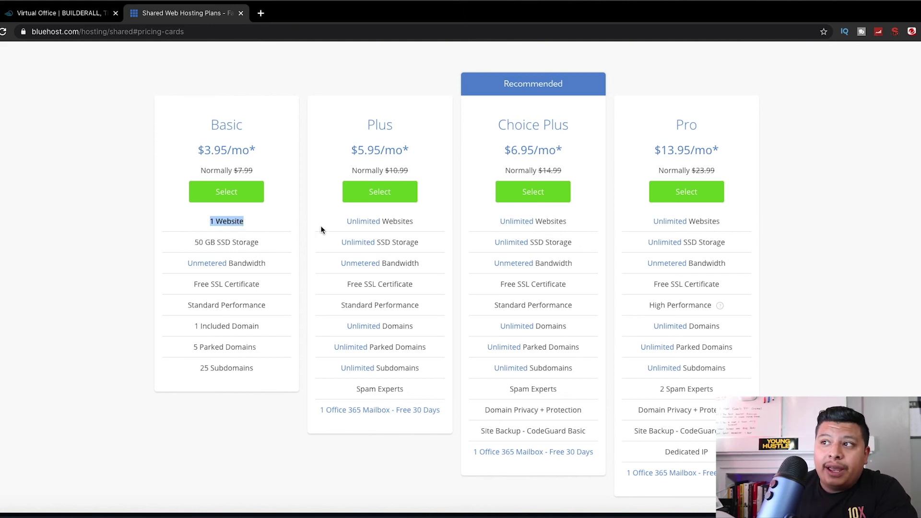
{"action": "left_click_drag", "start_coordinate": [344, 221], "coordinate": [428, 233]}
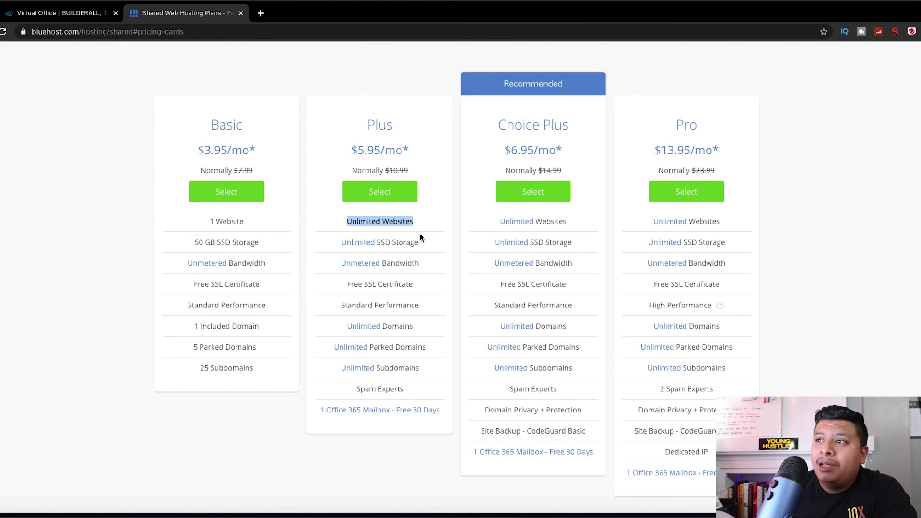
{"action": "left_click", "coordinate": [421, 247]}
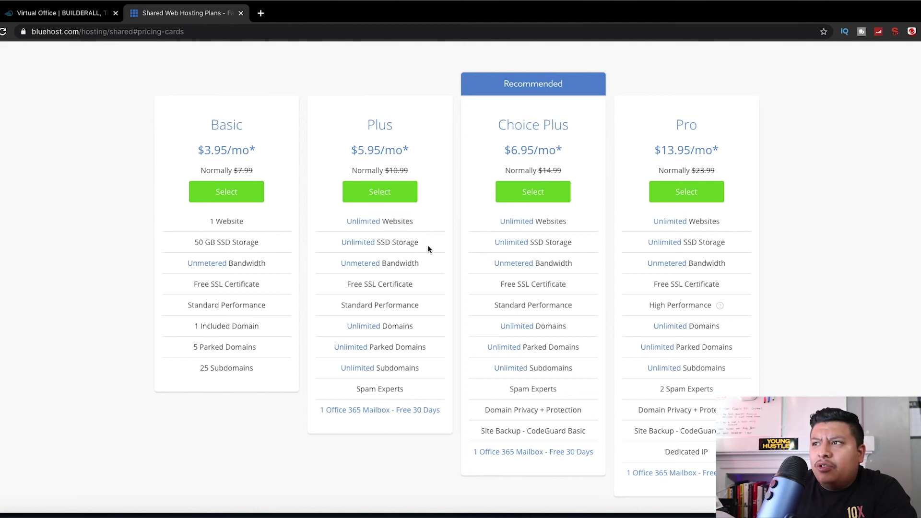
{"action": "left_click_drag", "start_coordinate": [339, 221], "coordinate": [419, 222]}
{"action": "left_click_drag", "start_coordinate": [351, 149], "coordinate": [413, 156]}
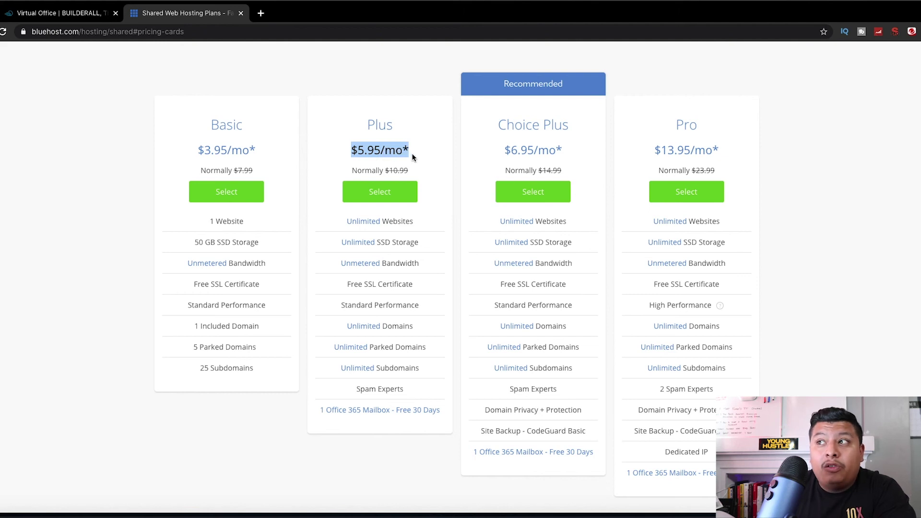
{"action": "left_click", "coordinate": [371, 225]}
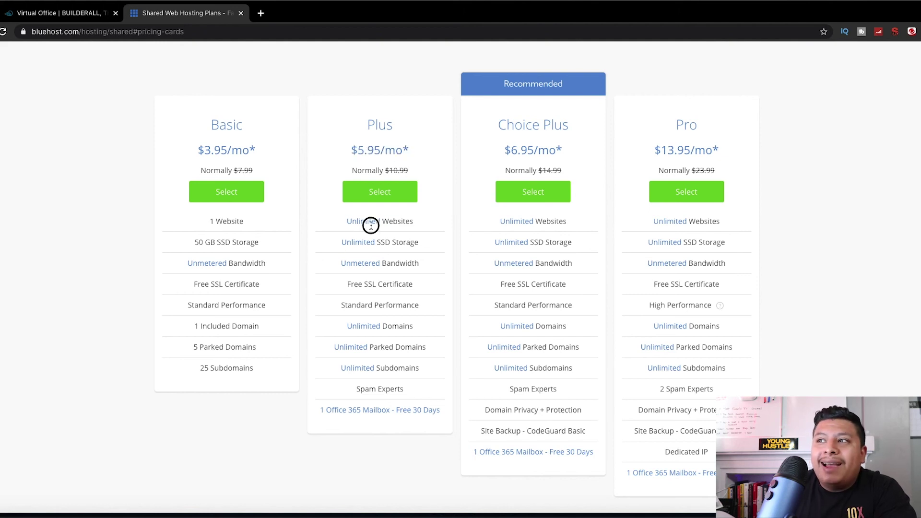
{"action": "left_click_drag", "start_coordinate": [371, 225], "coordinate": [417, 229]}
{"action": "left_click", "coordinate": [416, 226]}
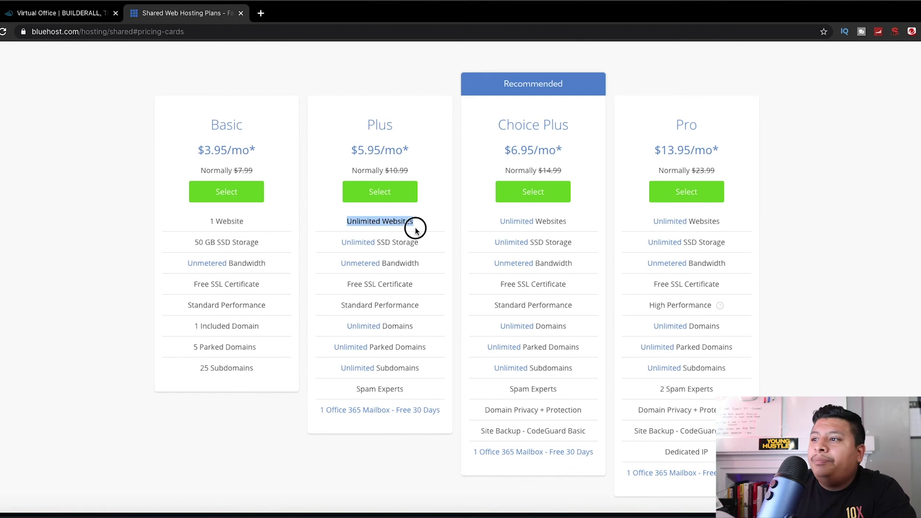
Choose the Plus hosting plan and skip the domain setup to continue to account creation
{"action": "scroll", "coordinate": [323, 256], "scroll_direction": "down", "scroll_amount": 3}
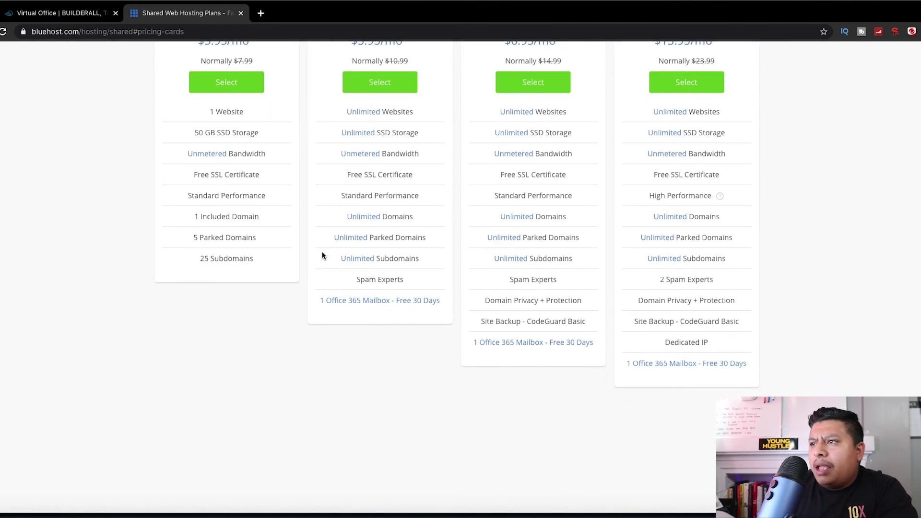
{"action": "scroll", "coordinate": [323, 255], "scroll_direction": "up", "scroll_amount": 3}
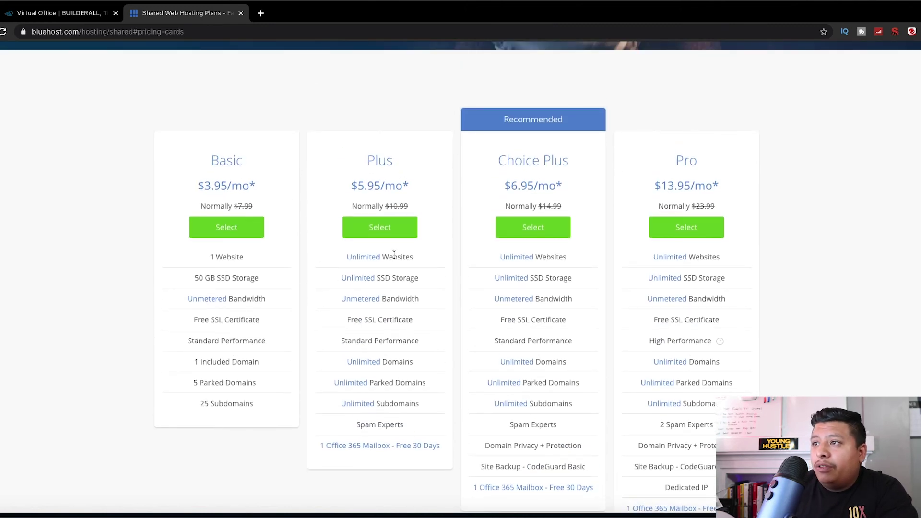
{"action": "left_click", "coordinate": [389, 233]}
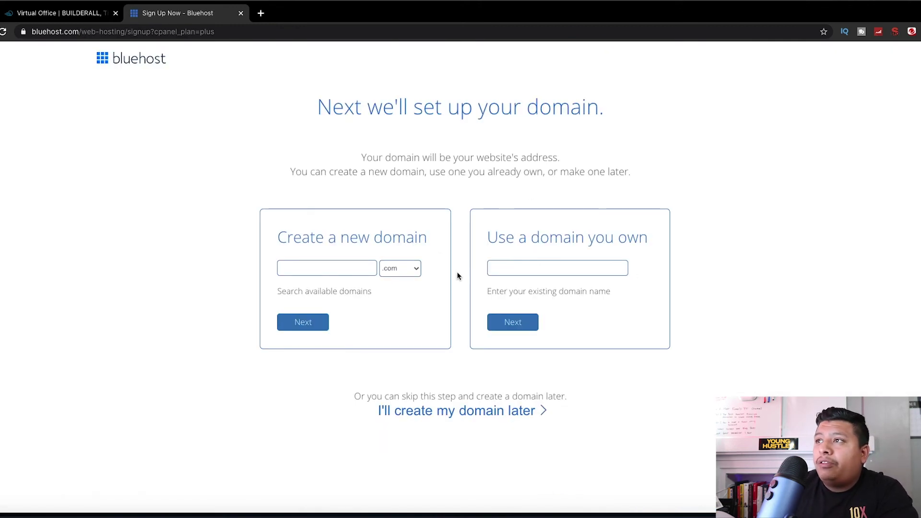
{"action": "left_click", "coordinate": [473, 413]}
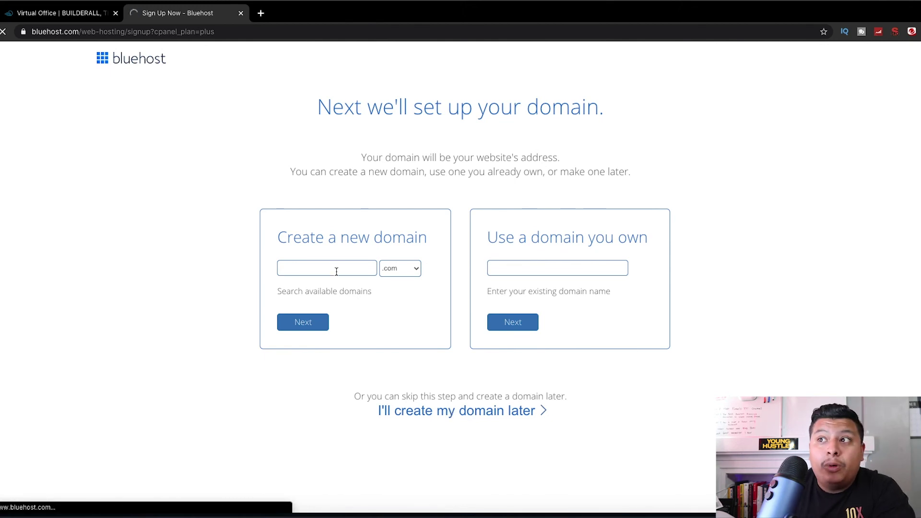
Look through the signup form's account information, package information, package extras and payment sections
{"action": "scroll", "coordinate": [336, 271], "scroll_direction": "down", "scroll_amount": 4}
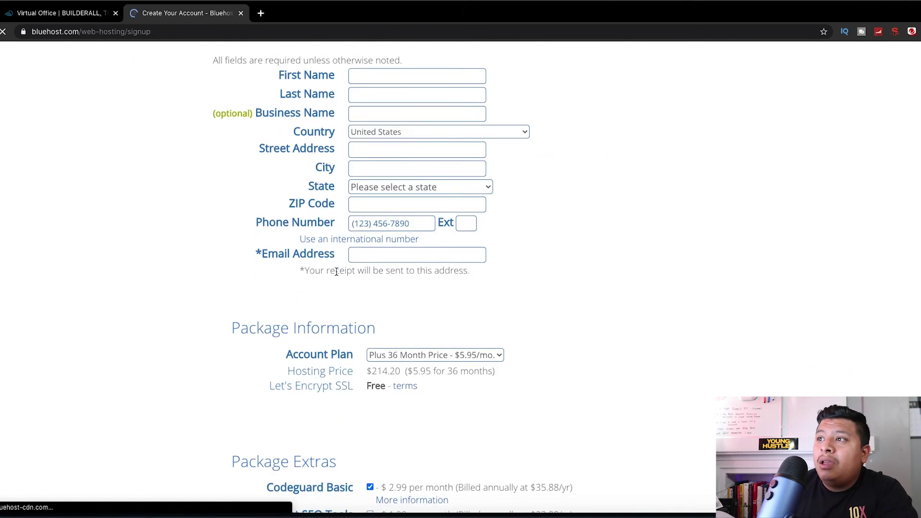
{"action": "scroll", "coordinate": [319, 262], "scroll_direction": "down", "scroll_amount": 4}
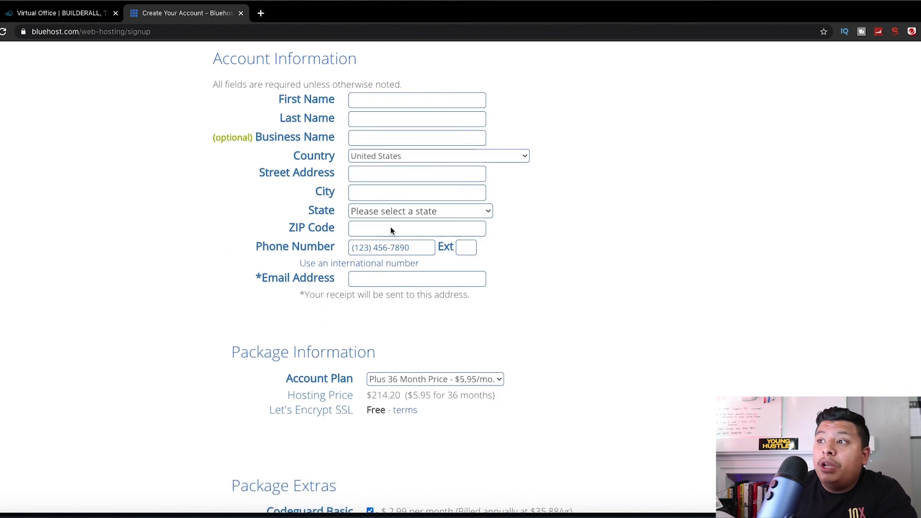
{"action": "scroll", "coordinate": [392, 309], "scroll_direction": "down", "scroll_amount": 10}
{"action": "scroll", "coordinate": [393, 309], "scroll_direction": "down", "scroll_amount": 2}
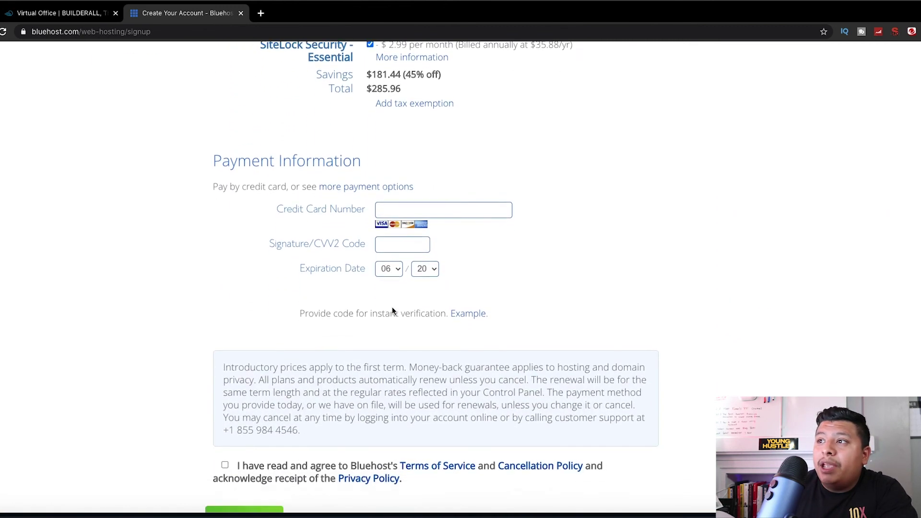
{"action": "scroll", "coordinate": [392, 309], "scroll_direction": "up", "scroll_amount": 5}
{"action": "scroll", "coordinate": [392, 312], "scroll_direction": "up", "scroll_amount": 3}
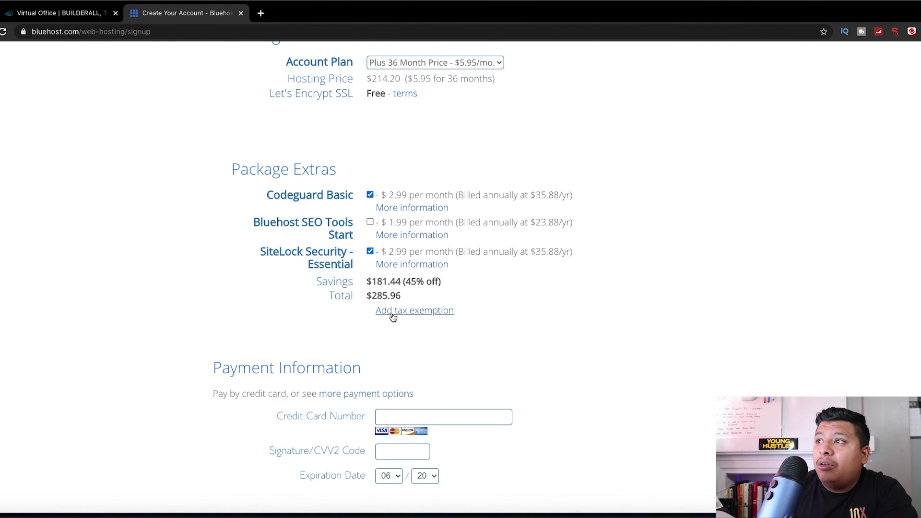
Check the available Account Plan terms, keep the Plus 36 Month Price option, and examine its hosting price
{"action": "left_click", "coordinate": [405, 174]}
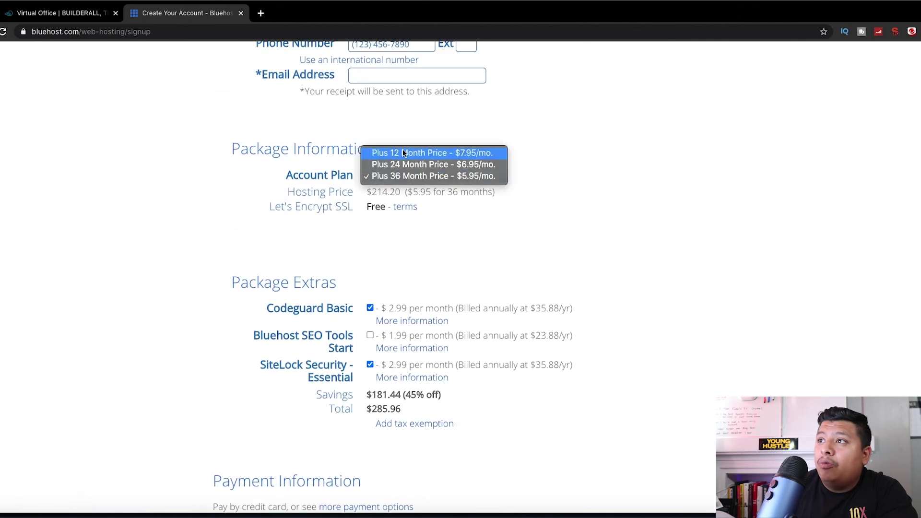
{"action": "left_click", "coordinate": [404, 176]}
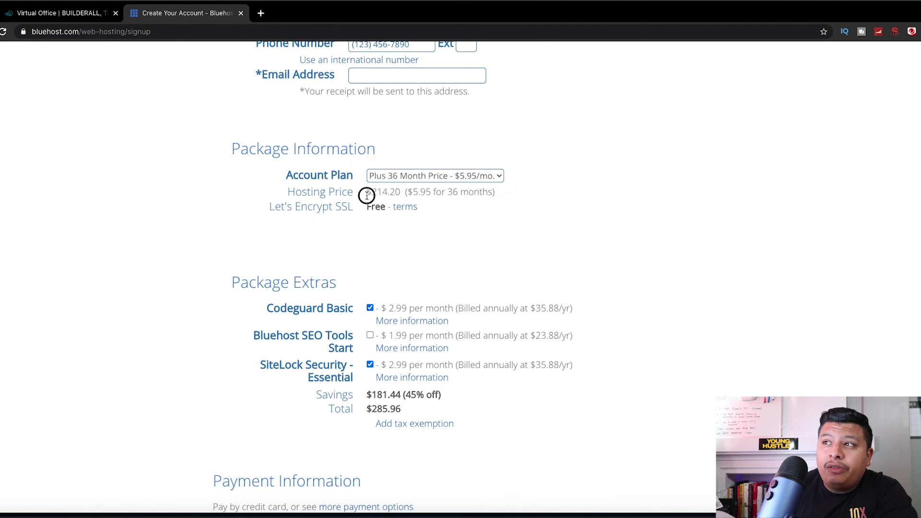
{"action": "left_click_drag", "start_coordinate": [372, 192], "coordinate": [420, 192]}
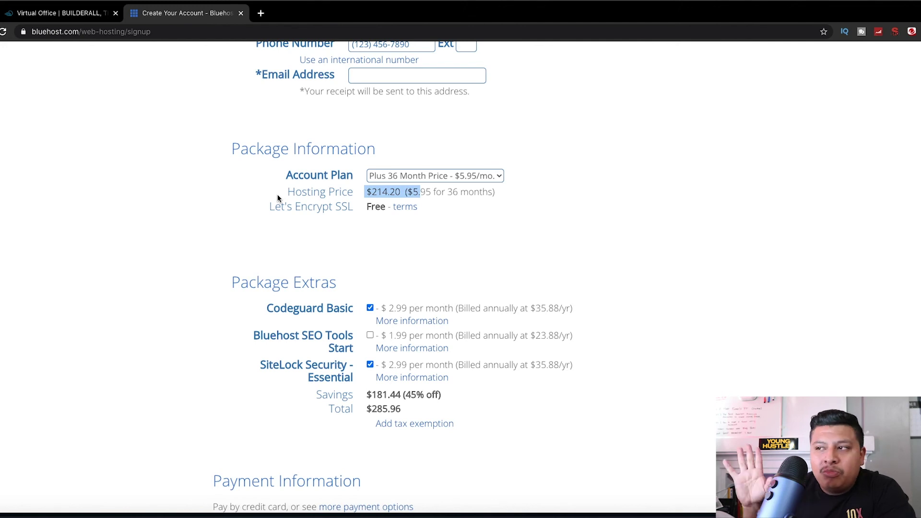
{"action": "left_click", "coordinate": [237, 223]}
{"action": "scroll", "coordinate": [237, 222], "scroll_direction": "down", "scroll_amount": 7}
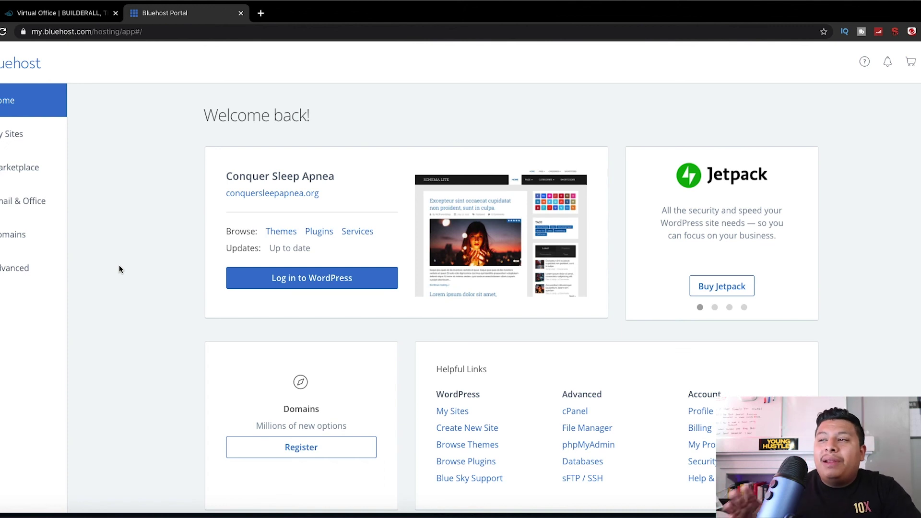
Open the list of hosted sites in the Bluehost portal
{"action": "left_click", "coordinate": [6, 134]}
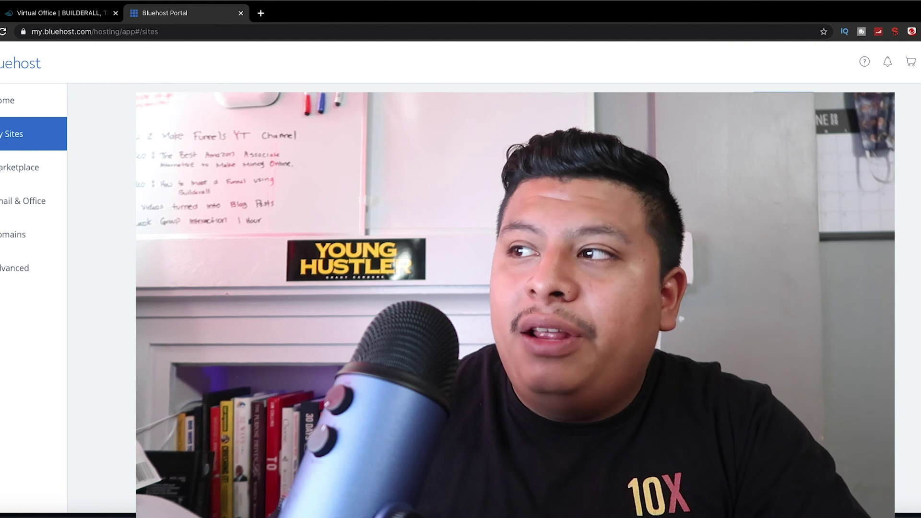
{"action": "scroll", "coordinate": [494, 288], "scroll_direction": "down", "scroll_amount": 4}
{"action": "scroll", "coordinate": [494, 288], "scroll_direction": "up", "scroll_amount": 1}
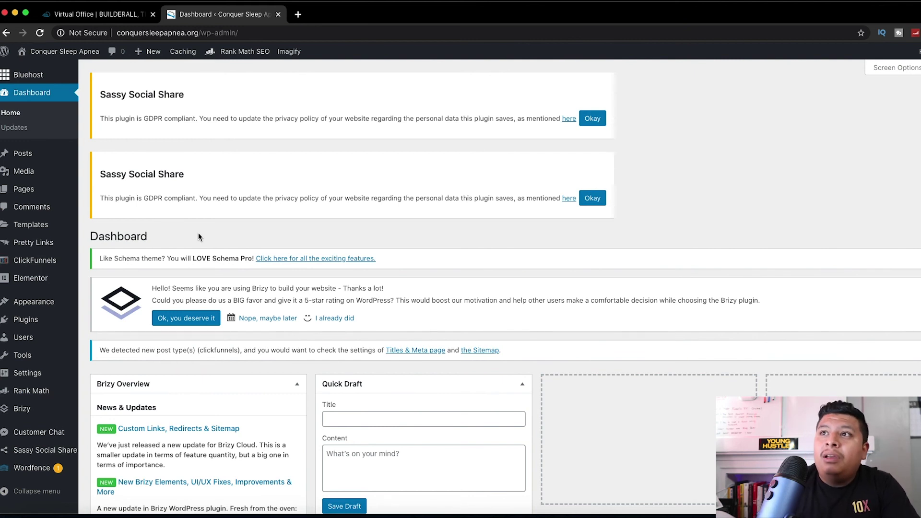
Look over the WordPress admin dashboard of the Conquer Sleep Apnea site and its live home page
{"action": "scroll", "coordinate": [159, 241], "scroll_direction": "down", "scroll_amount": 20}
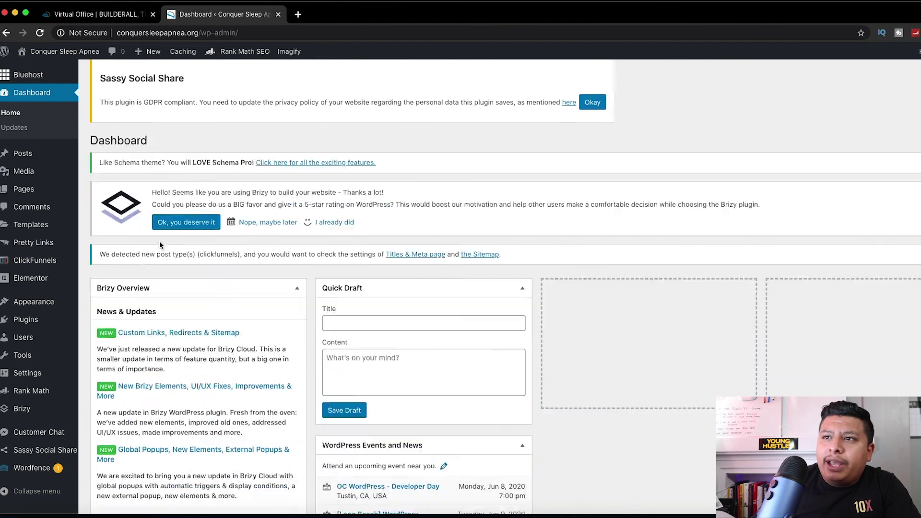
{"action": "scroll", "coordinate": [160, 241], "scroll_direction": "down", "scroll_amount": 7}
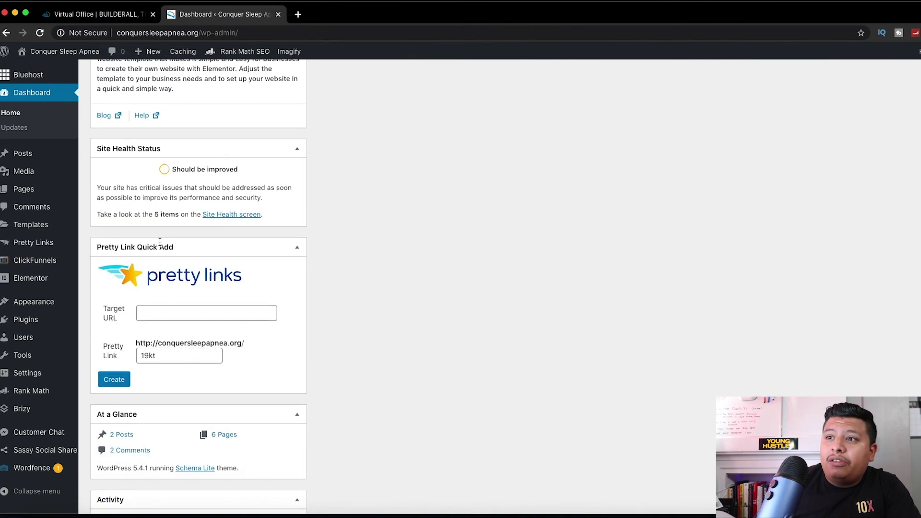
{"action": "scroll", "coordinate": [159, 241], "scroll_direction": "up", "scroll_amount": 20}
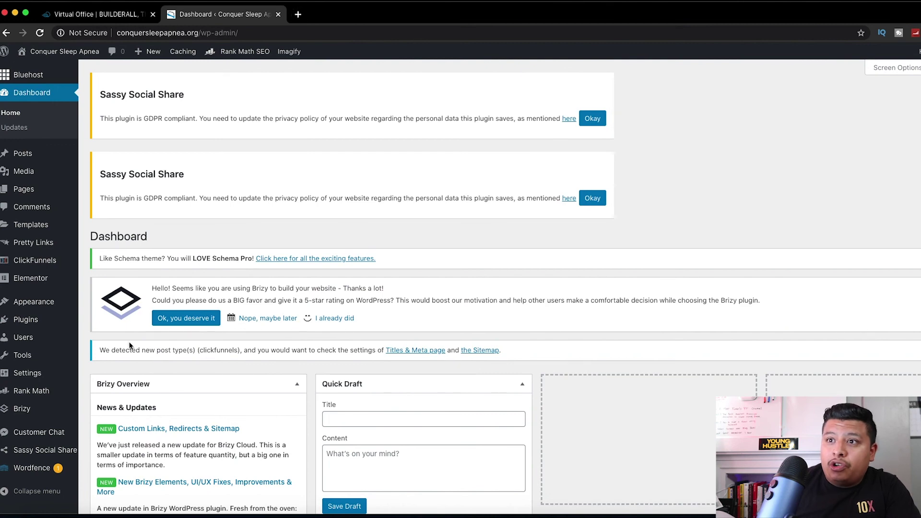
{"action": "scroll", "coordinate": [217, 301], "scroll_direction": "down", "scroll_amount": 20}
{"action": "scroll", "coordinate": [217, 301], "scroll_direction": "up", "scroll_amount": 20}
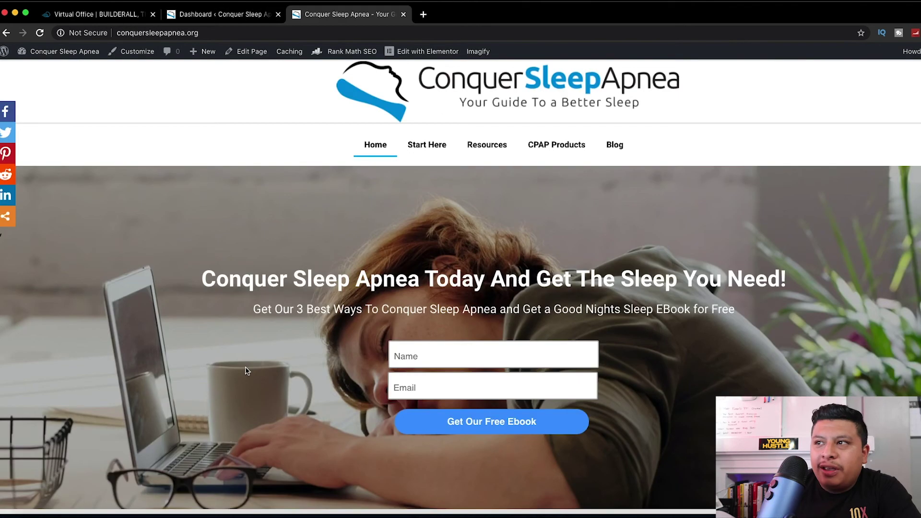
{"action": "scroll", "coordinate": [245, 368], "scroll_direction": "down", "scroll_amount": 1}
{"action": "scroll", "coordinate": [267, 358], "scroll_direction": "up", "scroll_amount": 1}
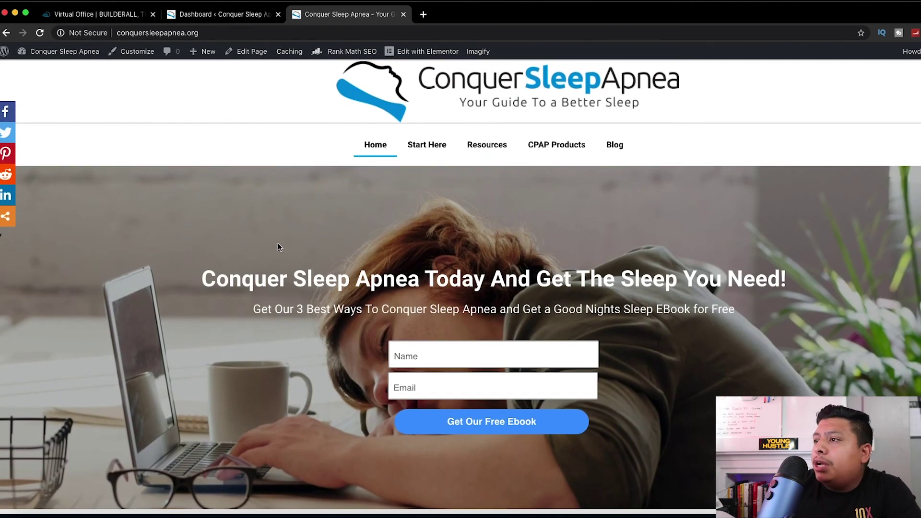
Examine the live home page's hero headline, free ebook signup form and introductory section about sleep apnea
{"action": "scroll", "coordinate": [277, 243], "scroll_direction": "down", "scroll_amount": 2}
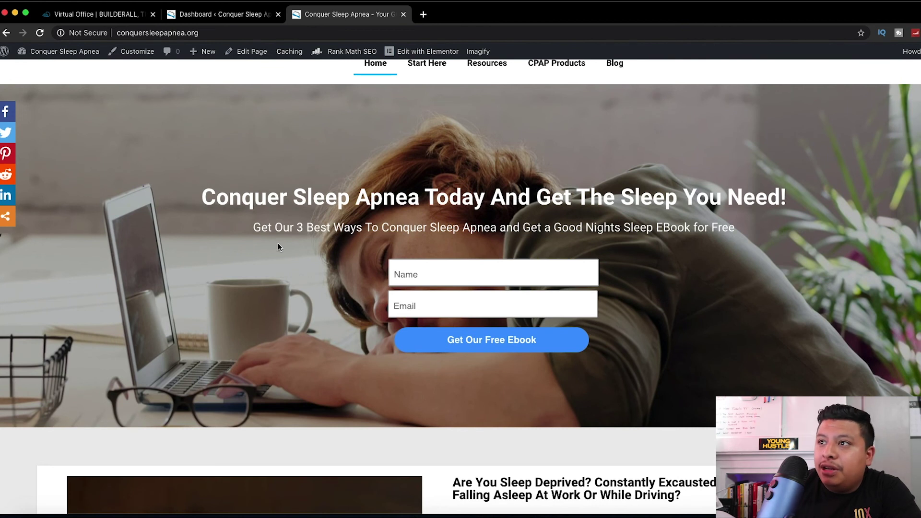
{"action": "left_click_drag", "start_coordinate": [202, 196], "coordinate": [418, 201]}
{"action": "left_click", "coordinate": [418, 201]}
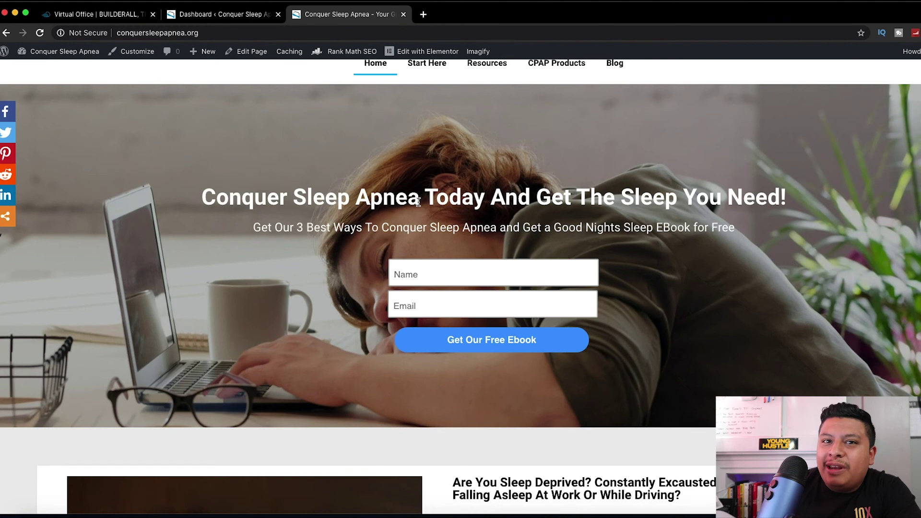
{"action": "left_click_drag", "start_coordinate": [195, 197], "coordinate": [509, 201]}
{"action": "left_click", "coordinate": [509, 201]}
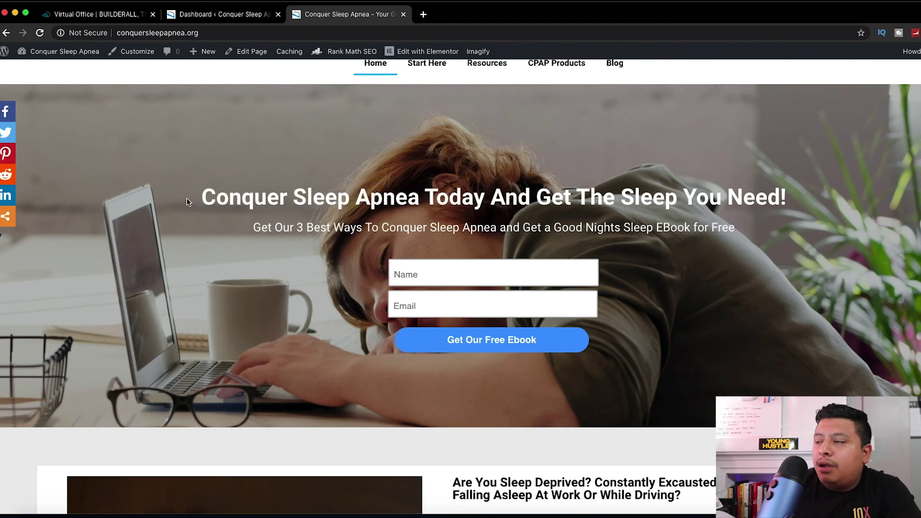
{"action": "scroll", "coordinate": [197, 199], "scroll_direction": "down", "scroll_amount": 3}
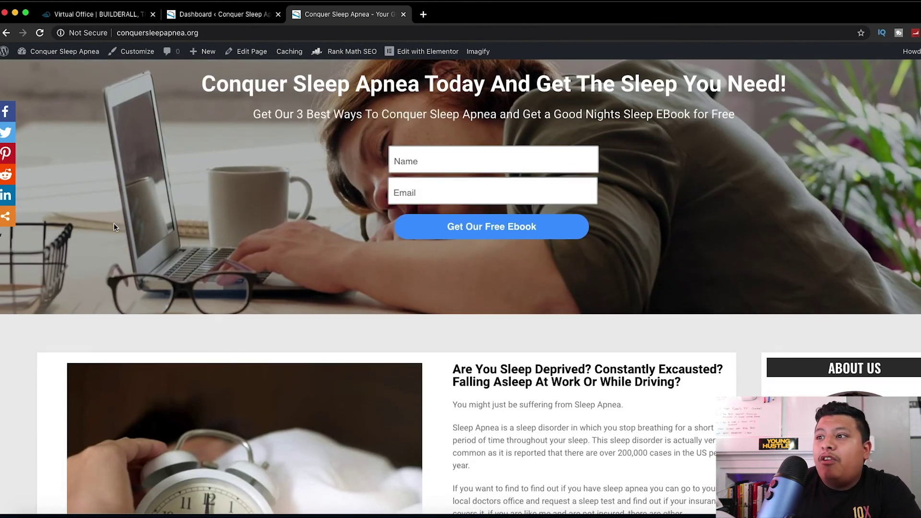
{"action": "scroll", "coordinate": [119, 218], "scroll_direction": "down", "scroll_amount": 2}
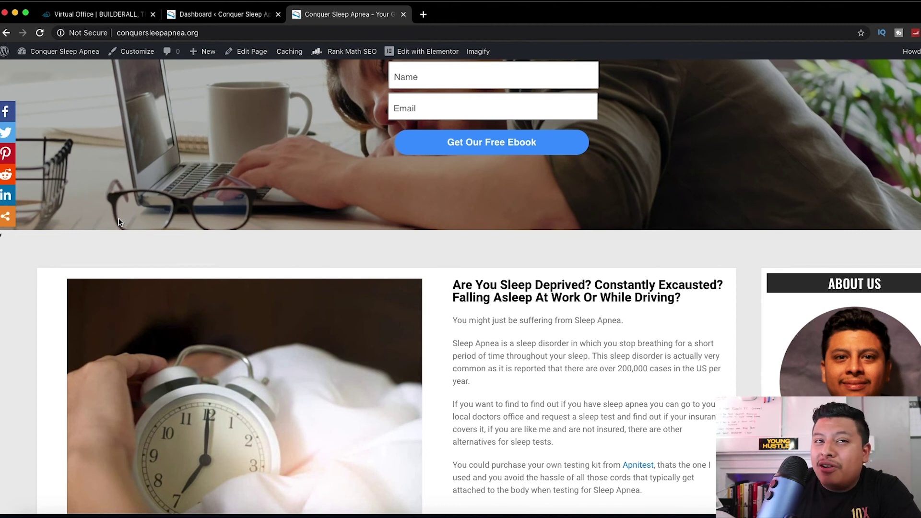
{"action": "scroll", "coordinate": [119, 221], "scroll_direction": "down", "scroll_amount": 1}
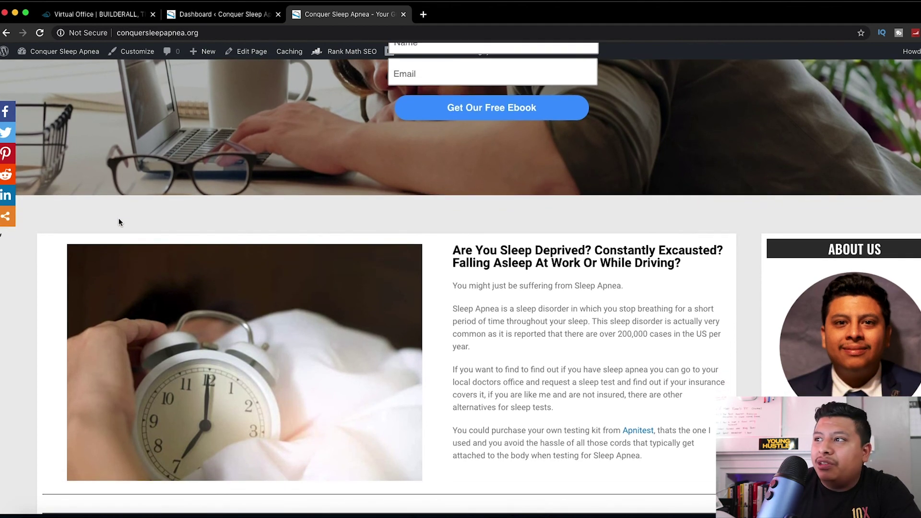
{"action": "scroll", "coordinate": [375, 245], "scroll_direction": "up", "scroll_amount": 5}
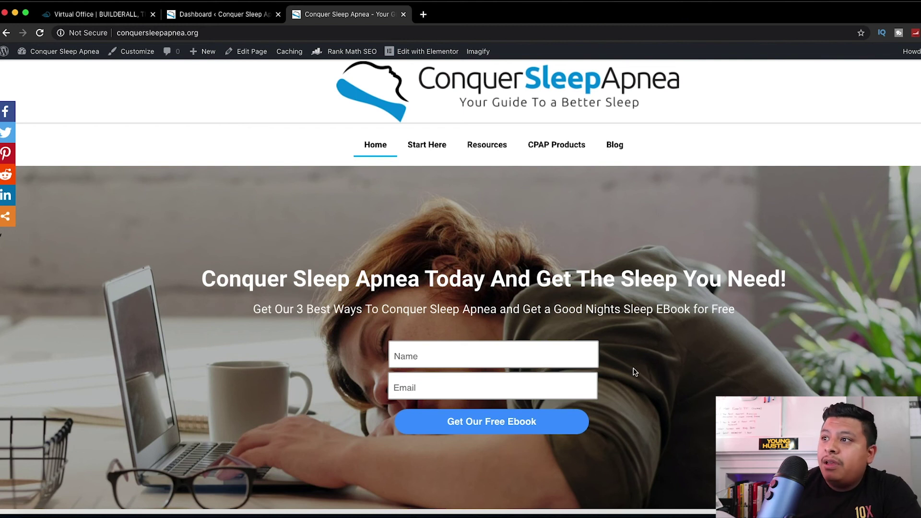
{"action": "left_click_drag", "start_coordinate": [337, 278], "coordinate": [594, 345]}
{"action": "left_click", "coordinate": [532, 346]}
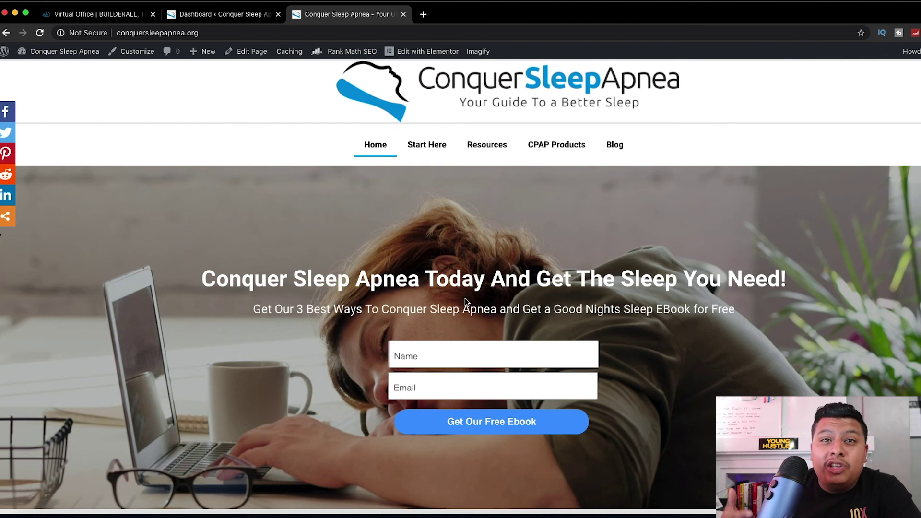
Look through the home page's recent posts and sidebar affiliate offers, and open the Home Sleep Apnea Test ad on Amazon
{"action": "scroll", "coordinate": [442, 294], "scroll_direction": "down", "scroll_amount": 10}
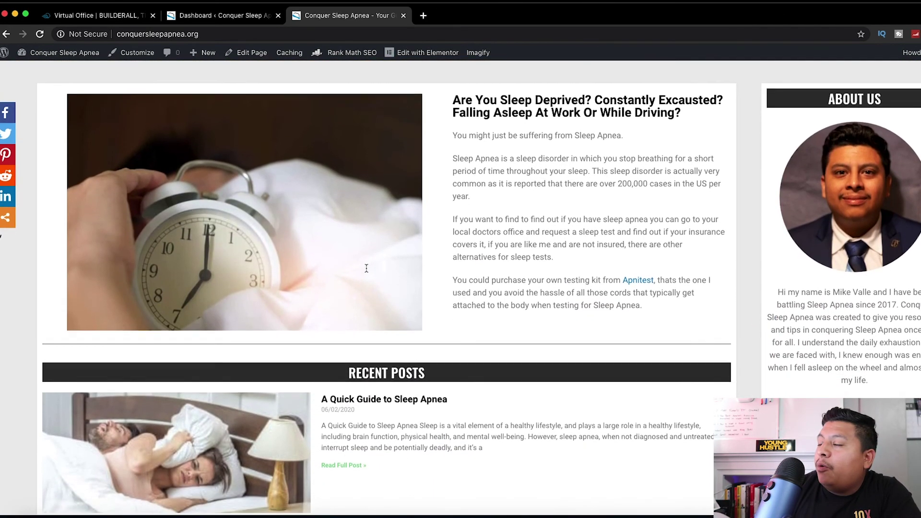
{"action": "scroll", "coordinate": [313, 399], "scroll_direction": "down", "scroll_amount": 3}
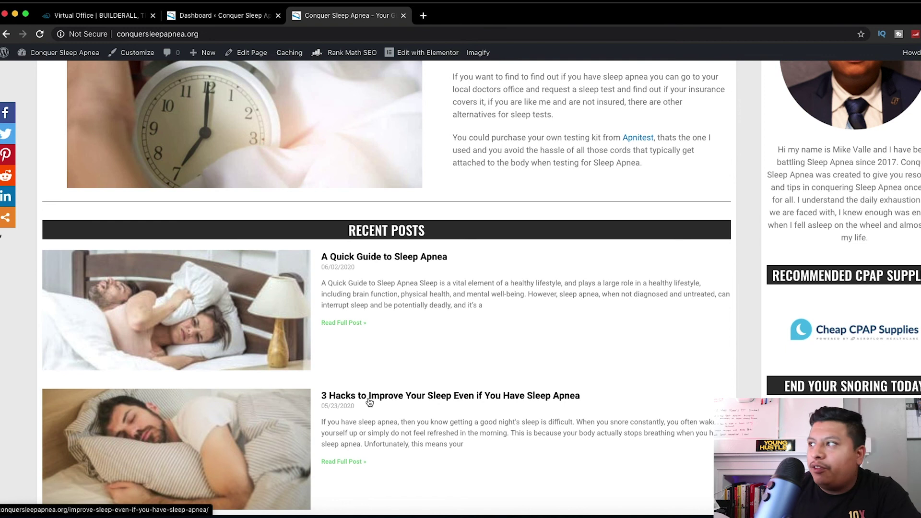
{"action": "scroll", "coordinate": [849, 331], "scroll_direction": "down", "scroll_amount": 10}
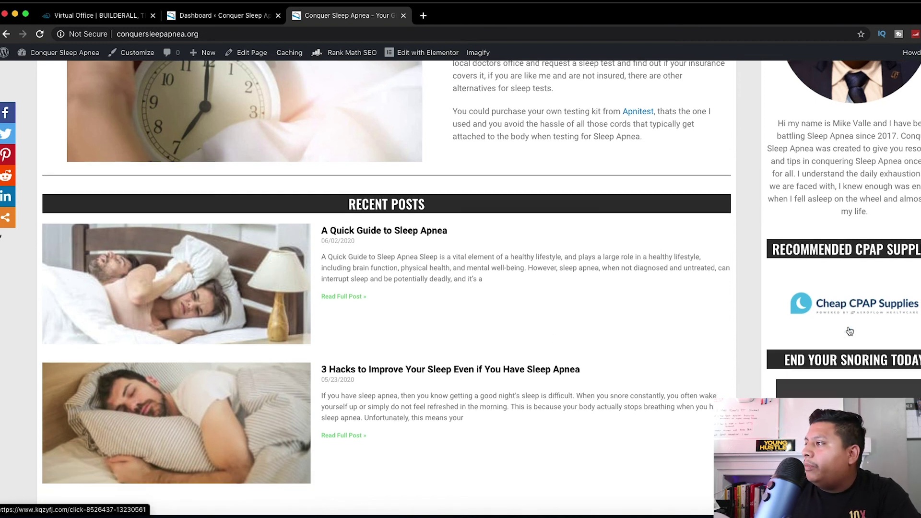
{"action": "scroll", "coordinate": [850, 331], "scroll_direction": "up", "scroll_amount": 3}
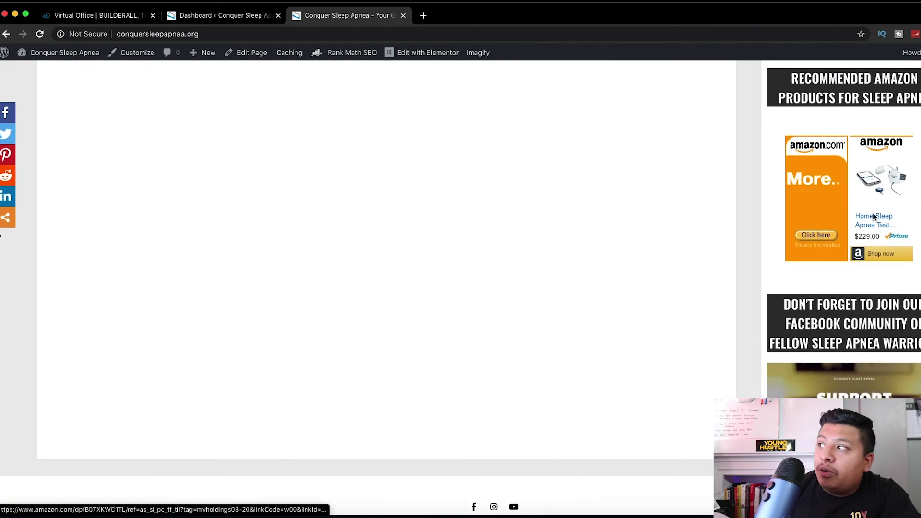
{"action": "left_click", "coordinate": [890, 184]}
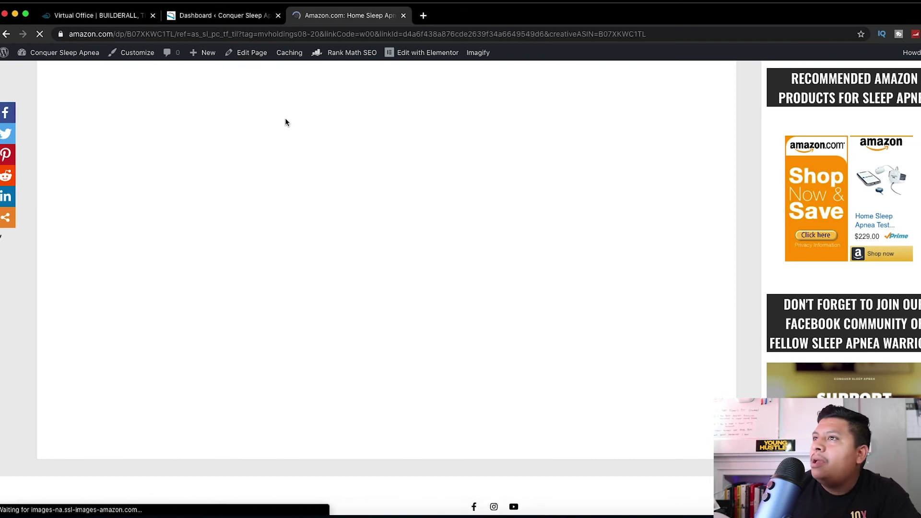
Return to the Conquer Sleep Apnea WordPress dashboard and open the list of installed plugins
{"action": "left_click", "coordinate": [88, 15]}
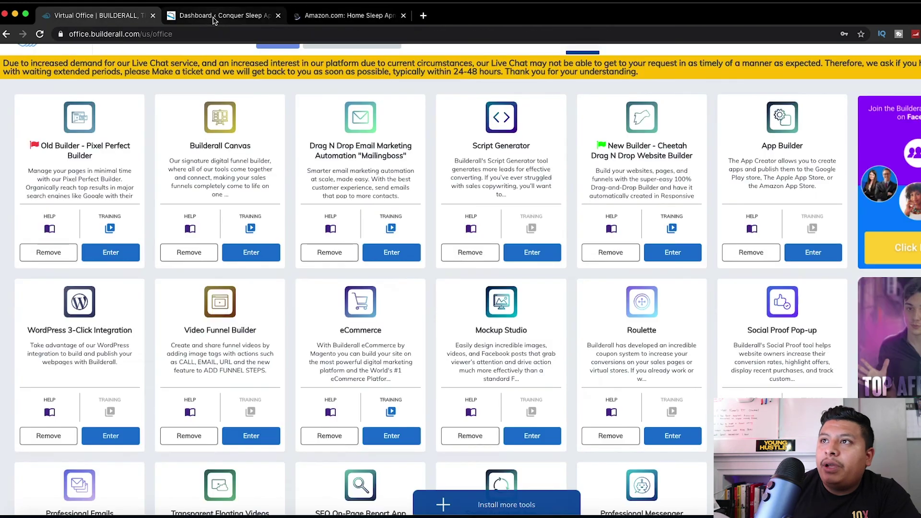
{"action": "left_click", "coordinate": [215, 17]}
{"action": "scroll", "coordinate": [243, 216], "scroll_direction": "down", "scroll_amount": 3}
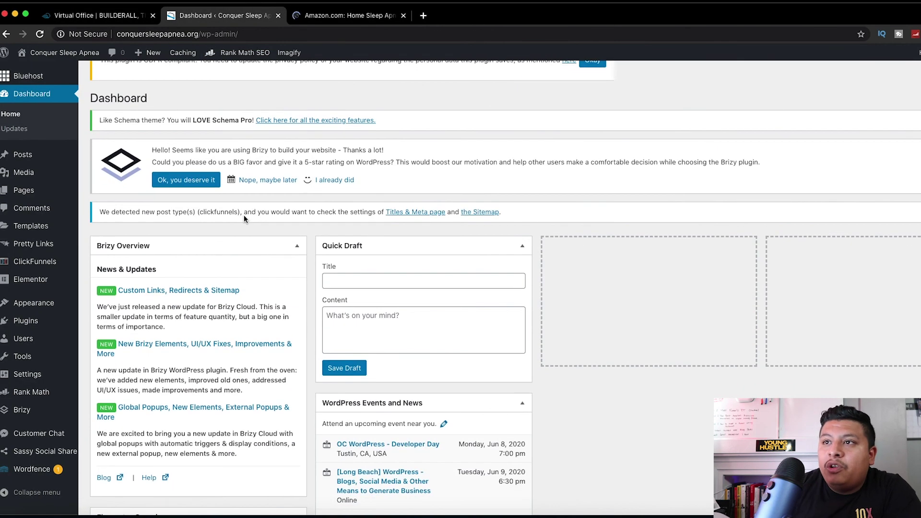
{"action": "scroll", "coordinate": [244, 216], "scroll_direction": "up", "scroll_amount": 3}
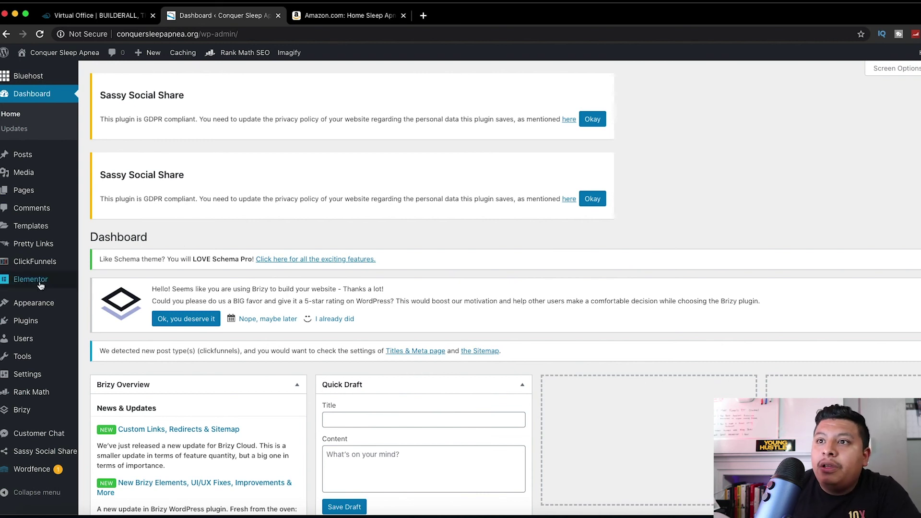
{"action": "left_click", "coordinate": [34, 321]}
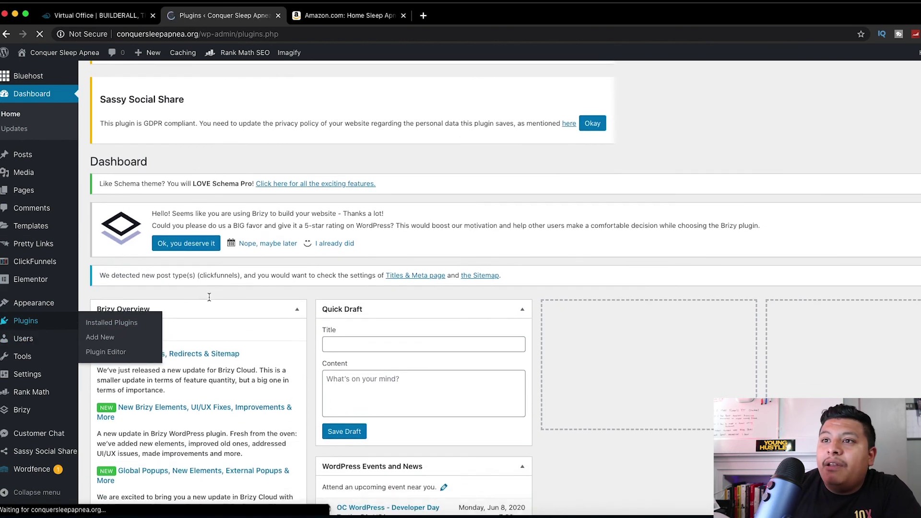
Examine the page builder entries in the installed plugins list, especially Elementor and Elementor Pro
{"action": "scroll", "coordinate": [209, 297], "scroll_direction": "down", "scroll_amount": 3}
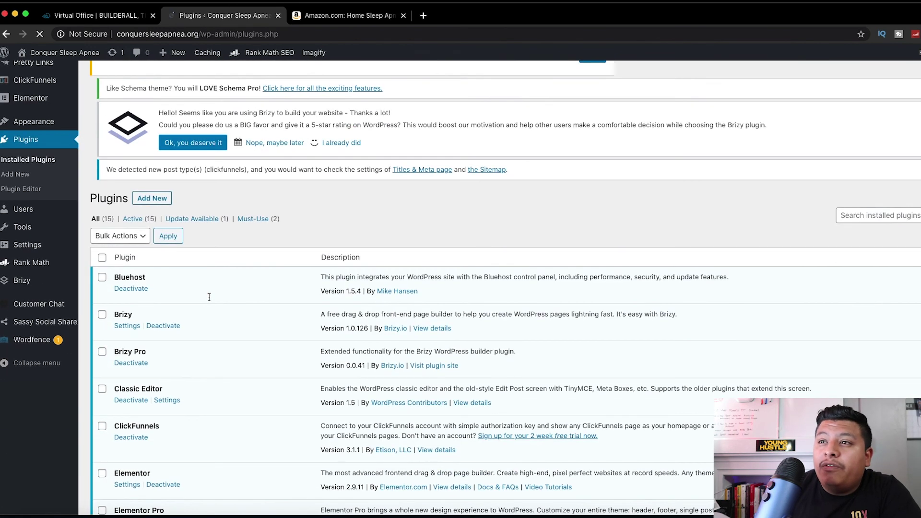
{"action": "scroll", "coordinate": [209, 297], "scroll_direction": "down", "scroll_amount": 4}
{"action": "left_click_drag", "start_coordinate": [118, 305], "coordinate": [154, 328]}
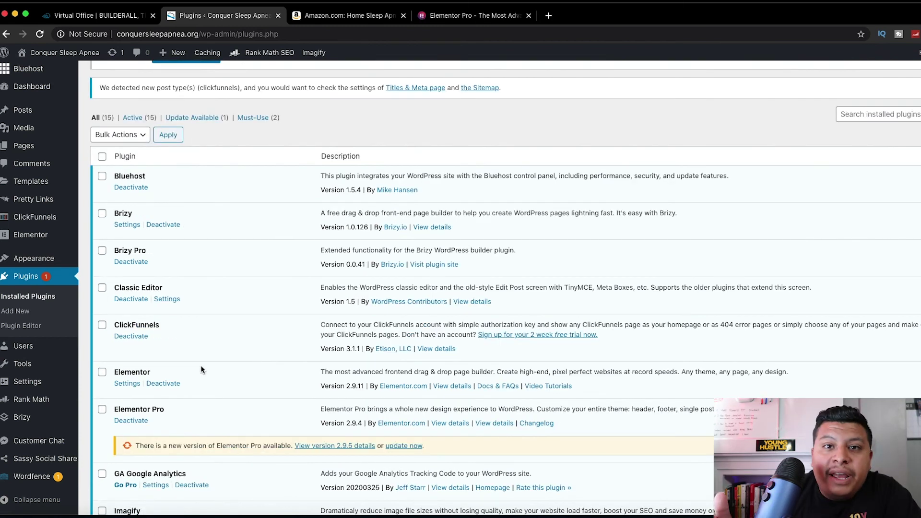
{"action": "left_click_drag", "start_coordinate": [165, 409], "coordinate": [113, 407]}
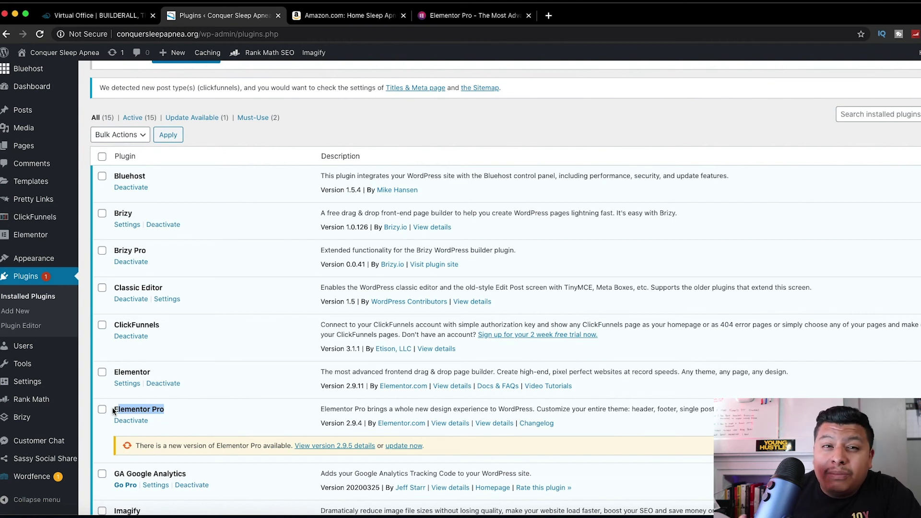
Compare the prices and site limits of the Personal, Plus and Expert plans on the Elementor Pro pricing page
{"action": "left_click", "coordinate": [451, 22]}
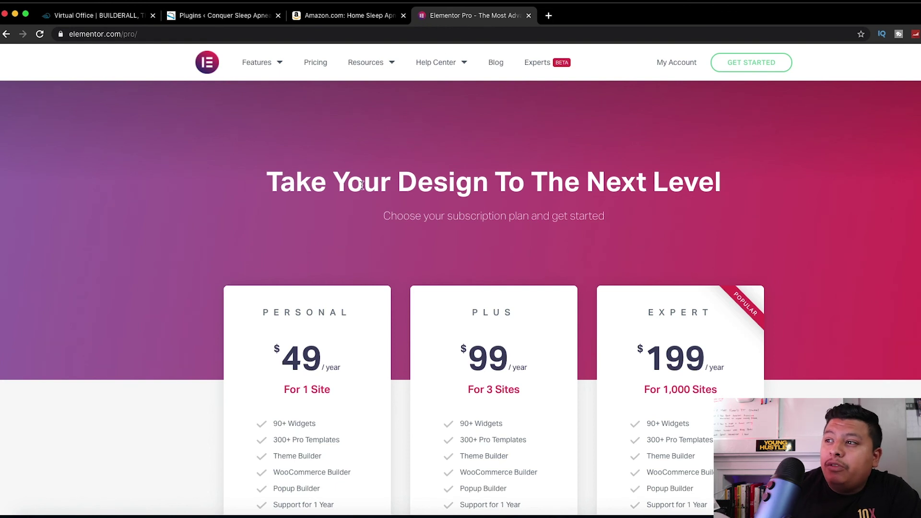
{"action": "scroll", "coordinate": [362, 185], "scroll_direction": "down", "scroll_amount": 2}
{"action": "left_click_drag", "start_coordinate": [232, 205], "coordinate": [283, 262]}
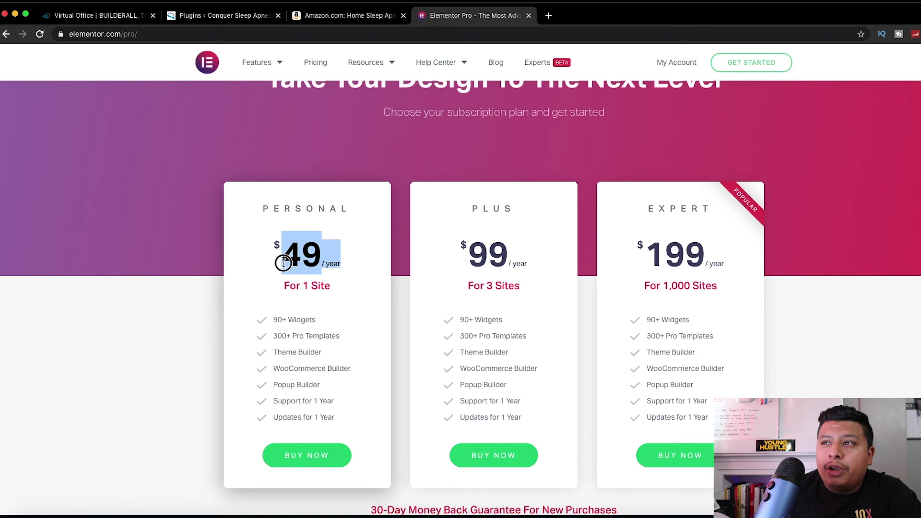
{"action": "left_click", "coordinate": [472, 256]}
{"action": "left_click_drag", "start_coordinate": [469, 259], "coordinate": [536, 261]}
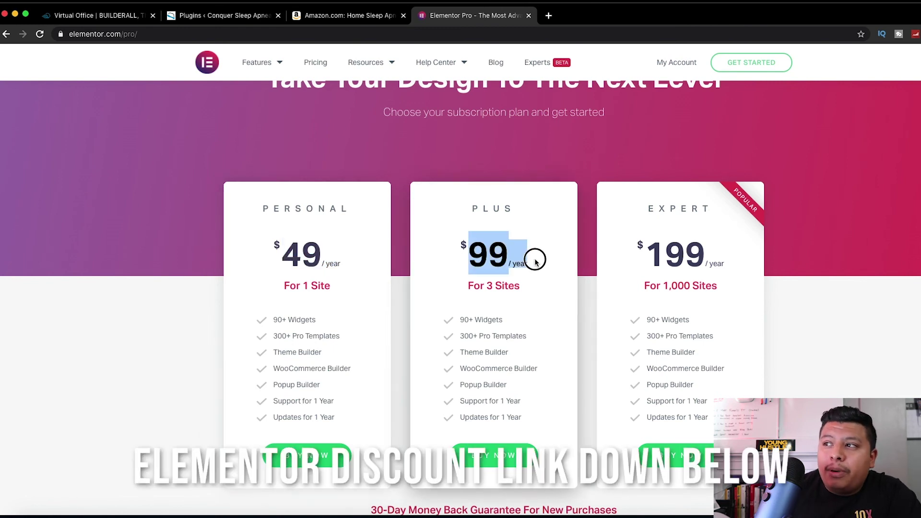
{"action": "left_click_drag", "start_coordinate": [469, 286], "coordinate": [514, 287]}
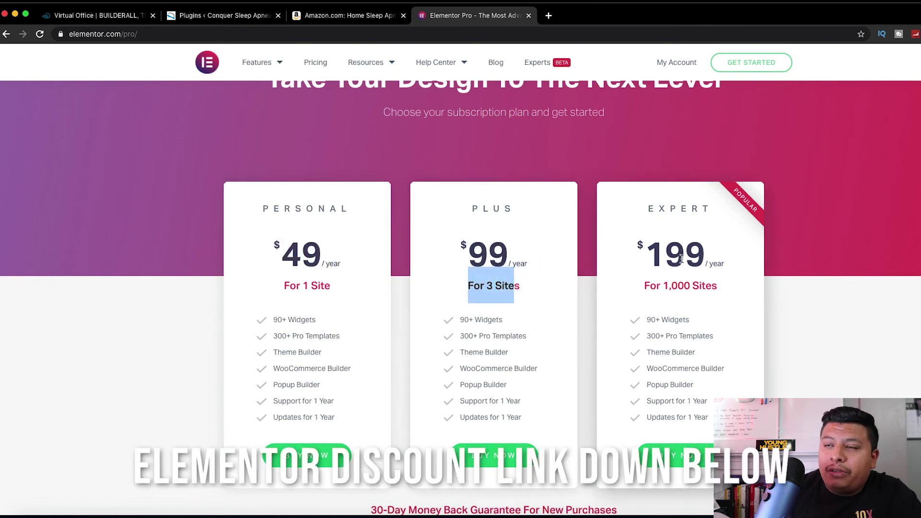
{"action": "left_click", "coordinate": [438, 253]}
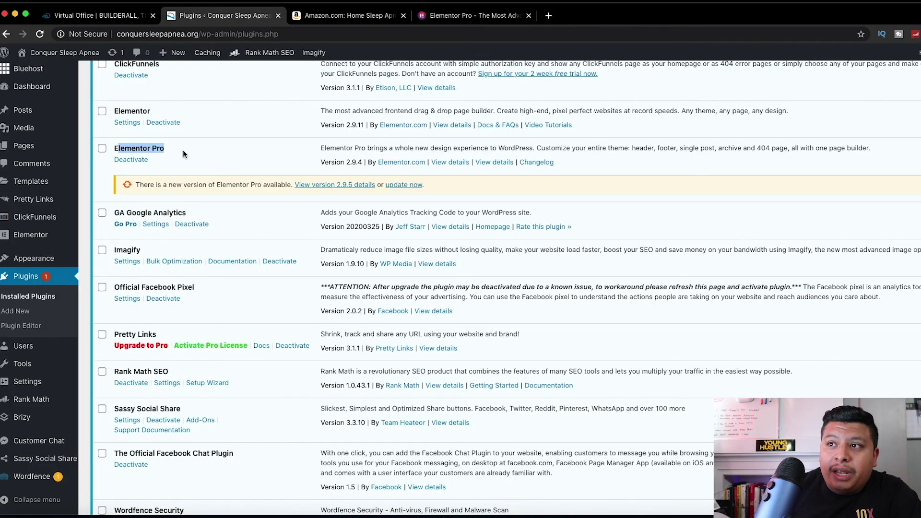
Review the remaining installed plugins on the WordPress site, including GA Google Analytics, Imagify, Pretty Links and Rank Math SEO
{"action": "left_click", "coordinate": [254, 161]}
{"action": "scroll", "coordinate": [222, 243], "scroll_direction": "down", "scroll_amount": 1}
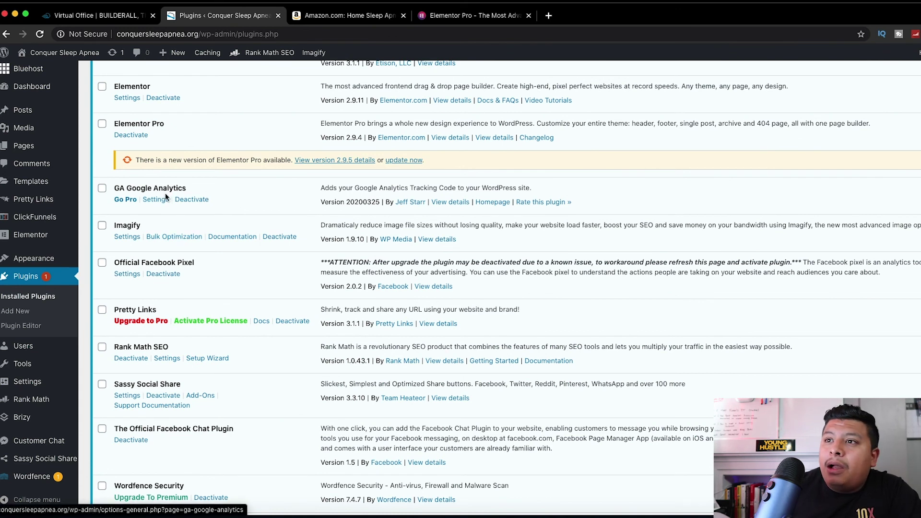
{"action": "left_click_drag", "start_coordinate": [122, 225], "coordinate": [152, 230]}
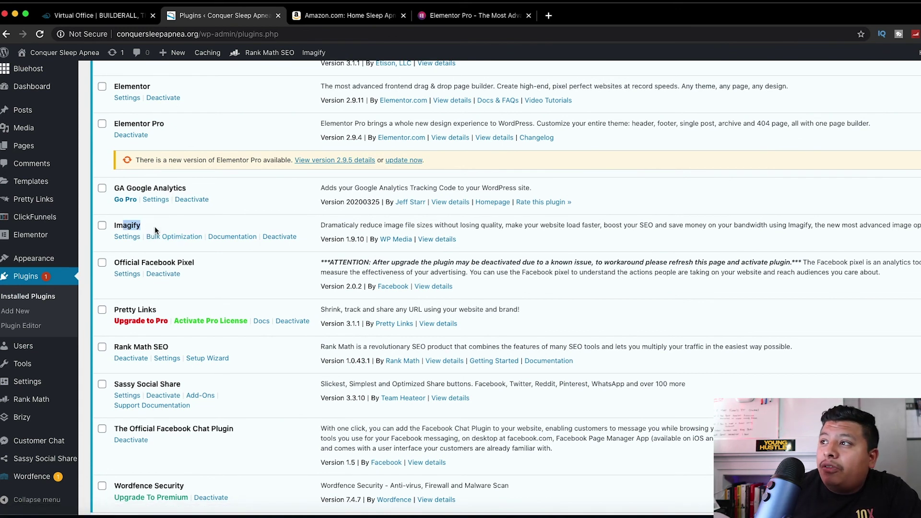
{"action": "left_click_drag", "start_coordinate": [401, 225], "coordinate": [497, 235]}
{"action": "left_click", "coordinate": [504, 232]}
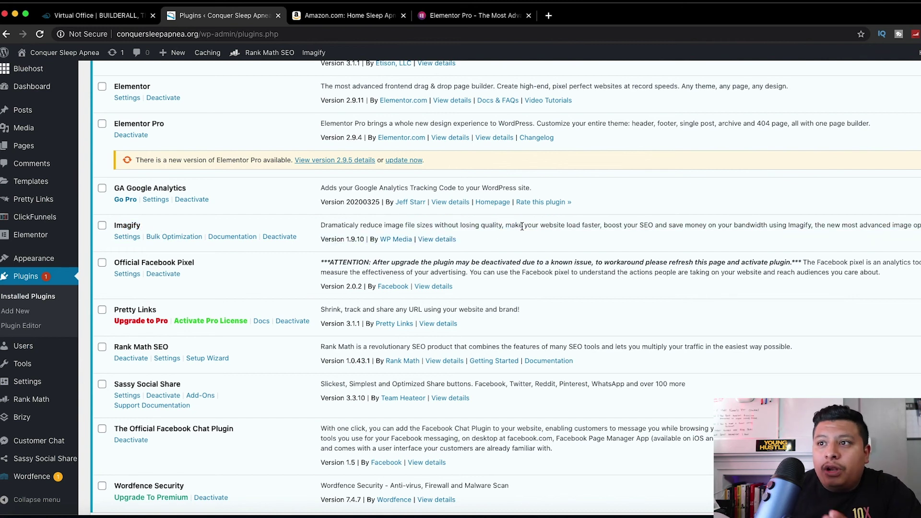
{"action": "scroll", "coordinate": [522, 226], "scroll_direction": "down", "scroll_amount": 1}
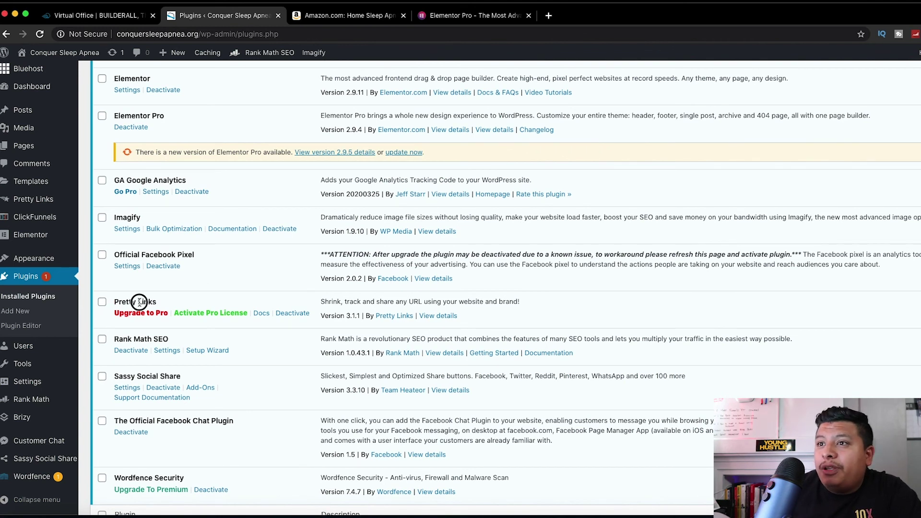
{"action": "scroll", "coordinate": [136, 255], "scroll_direction": "down", "scroll_amount": 3}
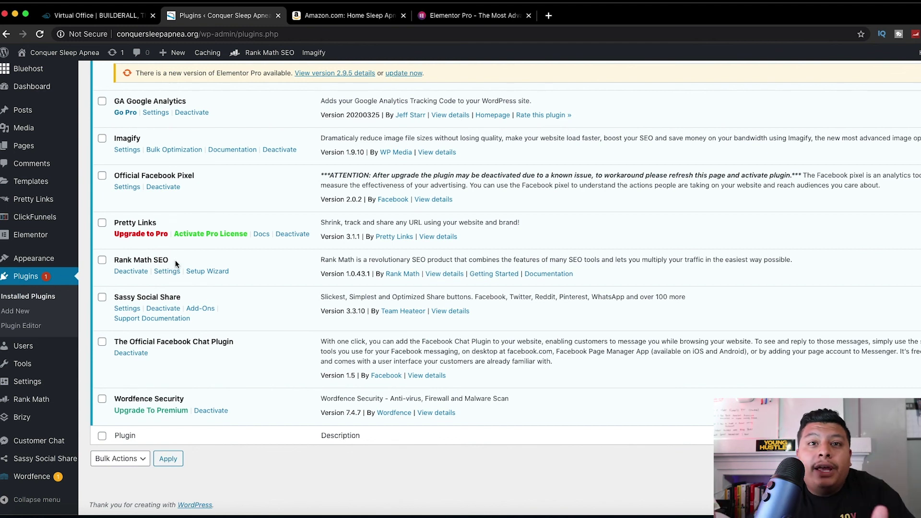
{"action": "mouse_move", "coordinate": [169, 261]}
{"action": "left_mouse_down"}
{"action": "mouse_move", "coordinate": [120, 259]}
{"action": "mouse_move", "coordinate": [168, 264]}
{"action": "left_mouse_up"}
{"action": "left_click", "coordinate": [120, 260]}
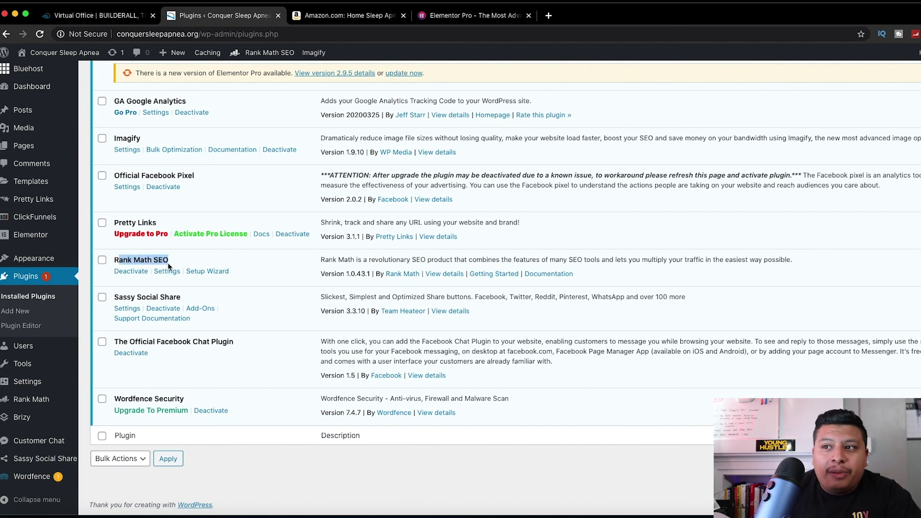
Open the list of all the site's pages and look through its entries
{"action": "scroll", "coordinate": [168, 263], "scroll_direction": "up", "scroll_amount": 20}
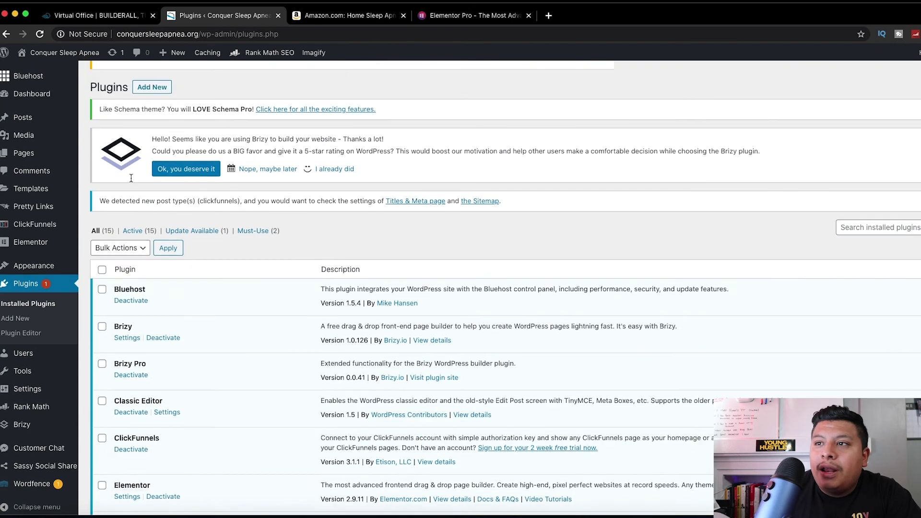
{"action": "scroll", "coordinate": [130, 181], "scroll_direction": "up", "scroll_amount": 1}
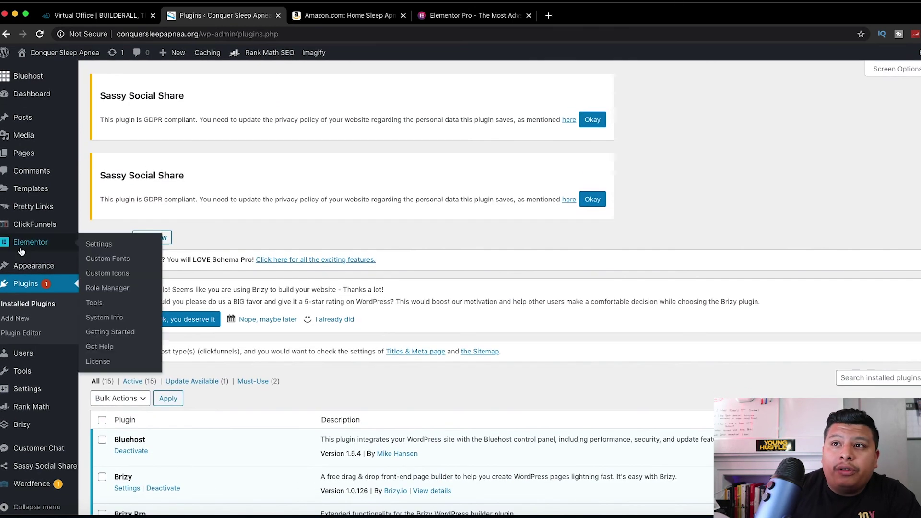
{"action": "left_click", "coordinate": [26, 158]}
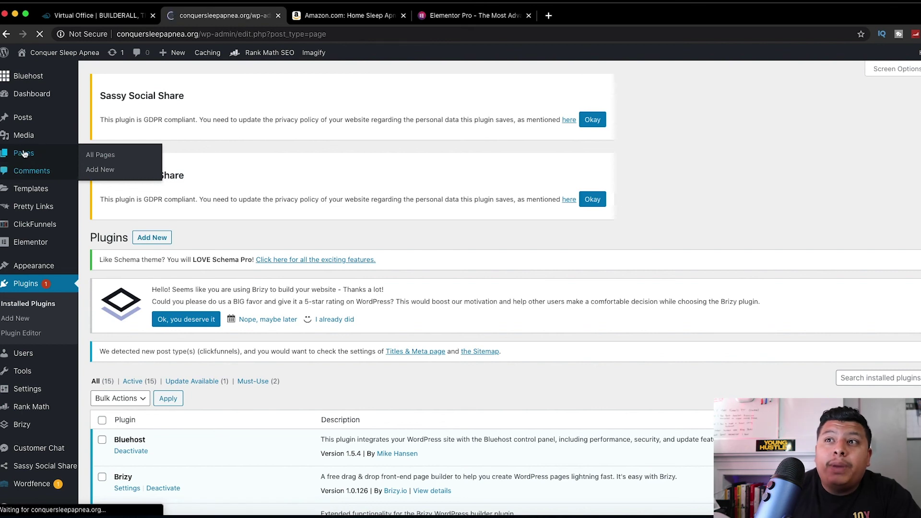
{"action": "scroll", "coordinate": [212, 169], "scroll_direction": "down", "scroll_amount": 8}
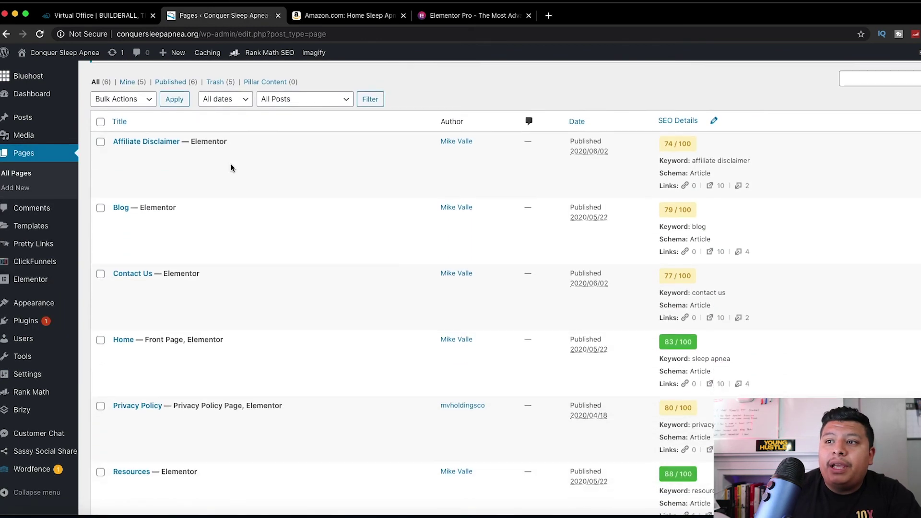
Create a new WordPress page titled "Example Page"
{"action": "scroll", "coordinate": [234, 182], "scroll_direction": "up", "scroll_amount": 8}
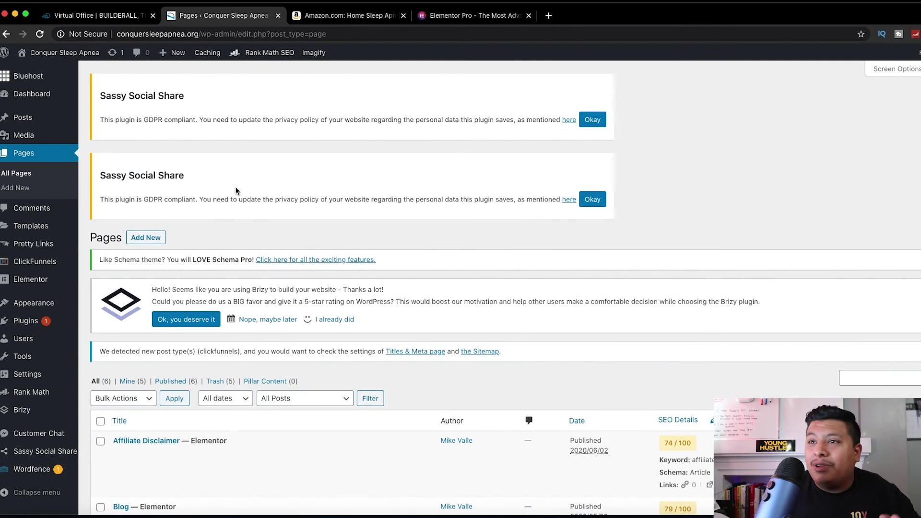
{"action": "left_click", "coordinate": [146, 238]}
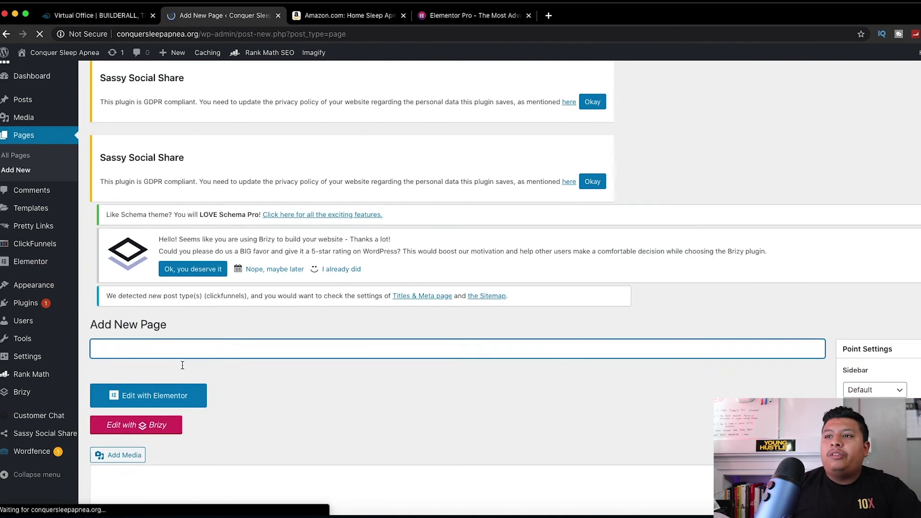
{"action": "type", "text": "E"}
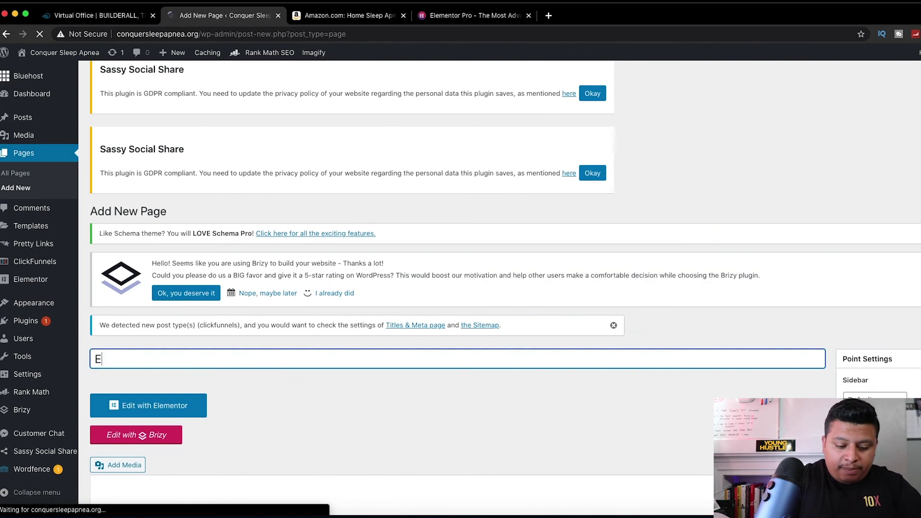
{"action": "type", "text": "xample Page"}
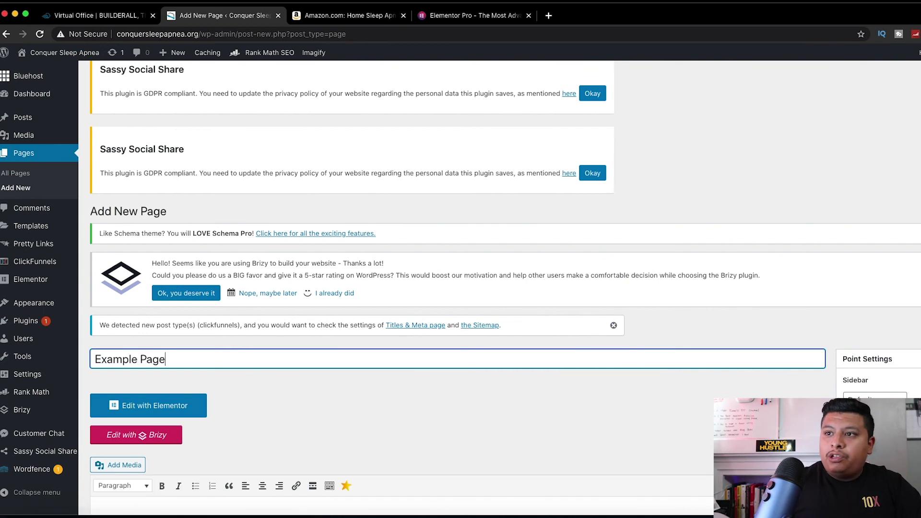
Set the new page's template to Elementor Canvas and save the page as a draft
{"action": "scroll", "coordinate": [85, 341], "scroll_direction": "down", "scroll_amount": 2}
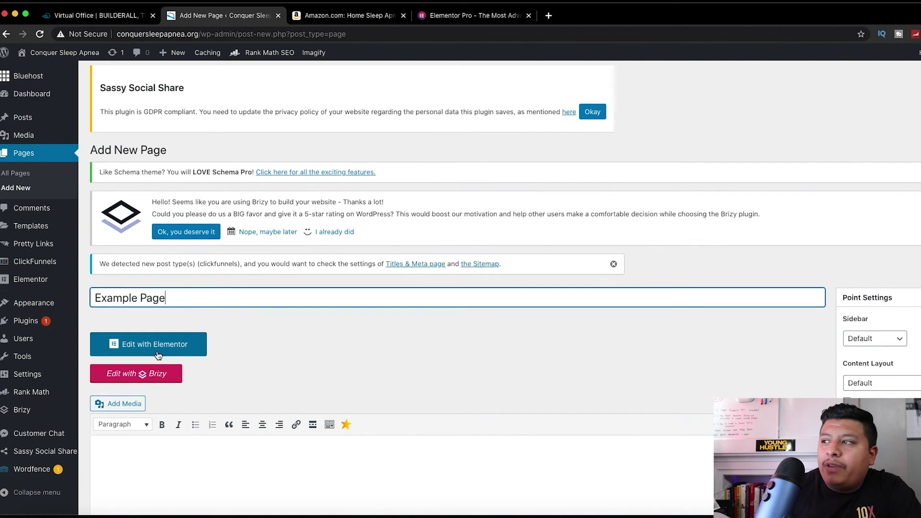
{"action": "scroll", "coordinate": [660, 379], "scroll_direction": "down", "scroll_amount": 3}
{"action": "scroll", "coordinate": [677, 369], "scroll_direction": "down", "scroll_amount": 7}
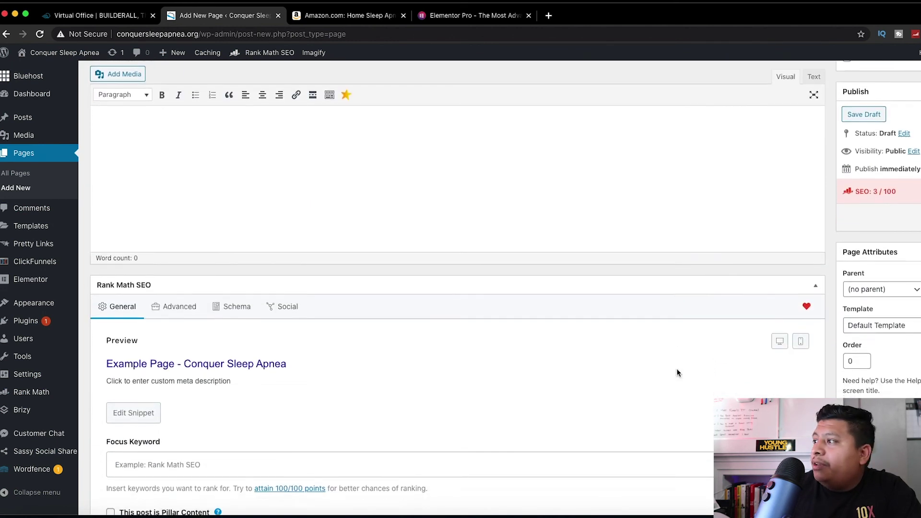
{"action": "scroll", "coordinate": [868, 313], "scroll_direction": "up", "scroll_amount": 2}
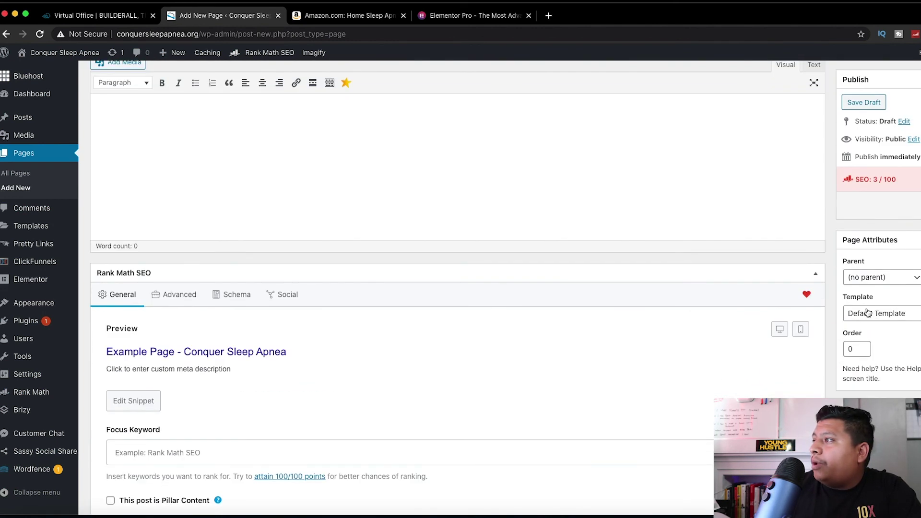
{"action": "left_click", "coordinate": [876, 316]}
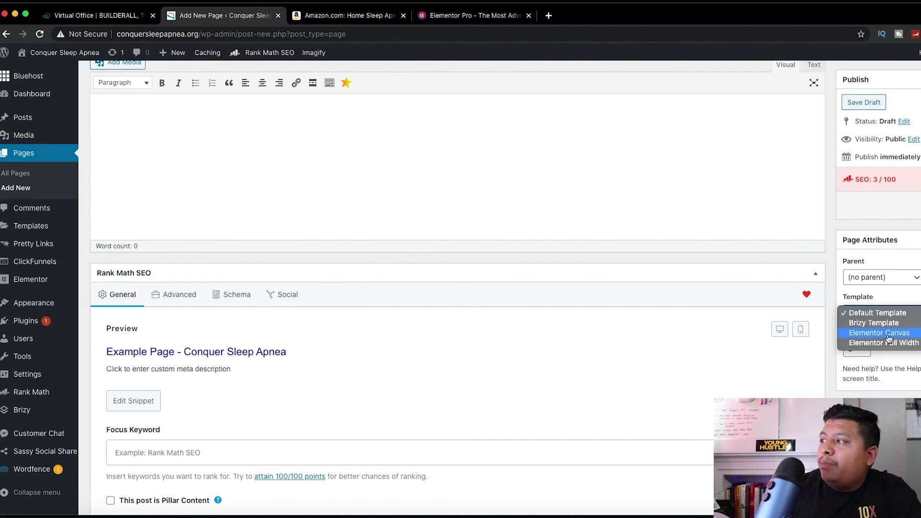
{"action": "left_click", "coordinate": [887, 334]}
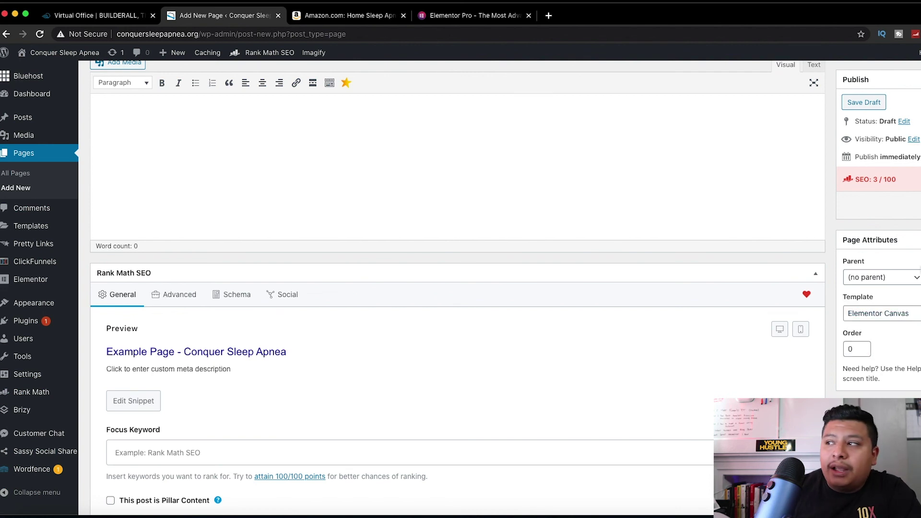
{"action": "scroll", "coordinate": [876, 227], "scroll_direction": "up", "scroll_amount": 3}
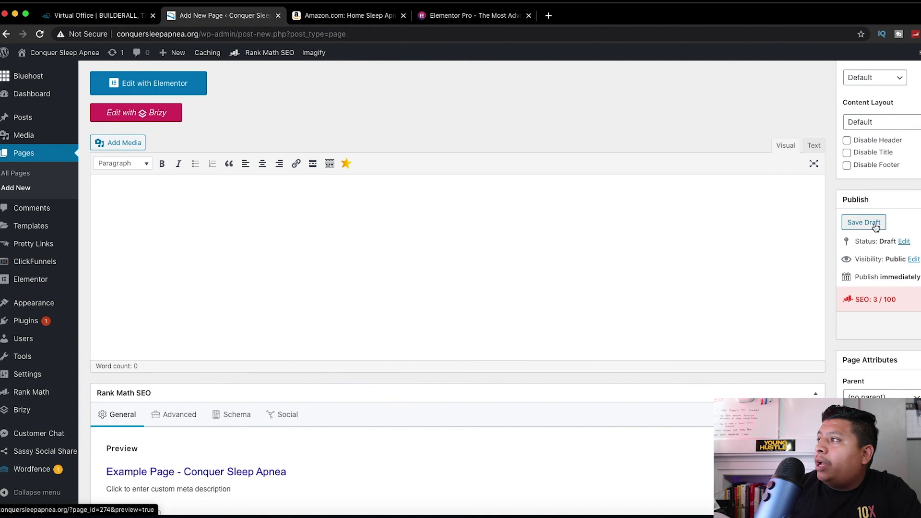
{"action": "left_click", "coordinate": [874, 224]}
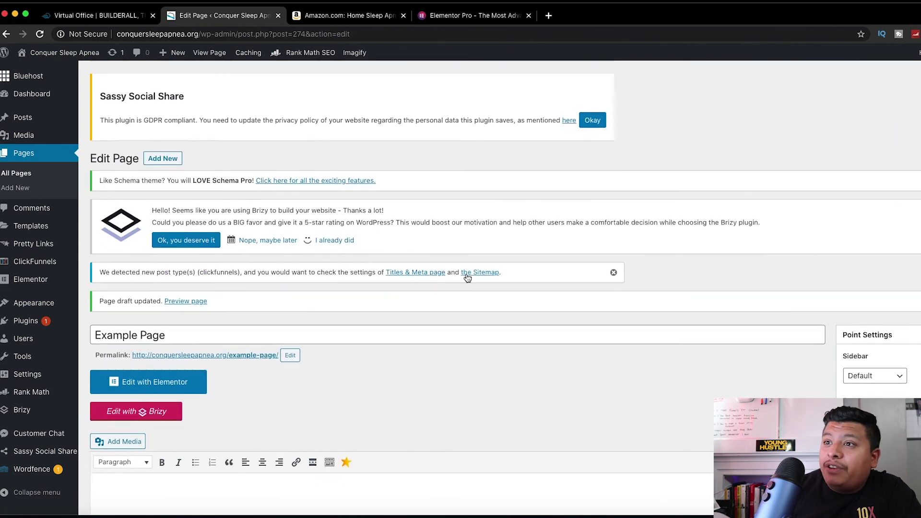
Open the Example Page draft in the Elementor editor and look through the available widgets
{"action": "scroll", "coordinate": [467, 277], "scroll_direction": "down", "scroll_amount": 1}
{"action": "left_click", "coordinate": [179, 357]}
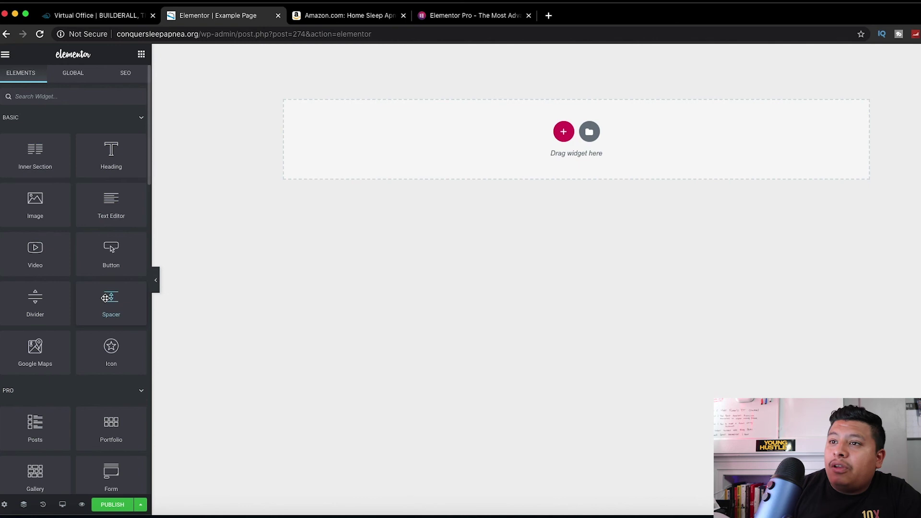
{"action": "scroll", "coordinate": [105, 298], "scroll_direction": "down", "scroll_amount": 5}
{"action": "scroll", "coordinate": [104, 298], "scroll_direction": "up", "scroll_amount": 5}
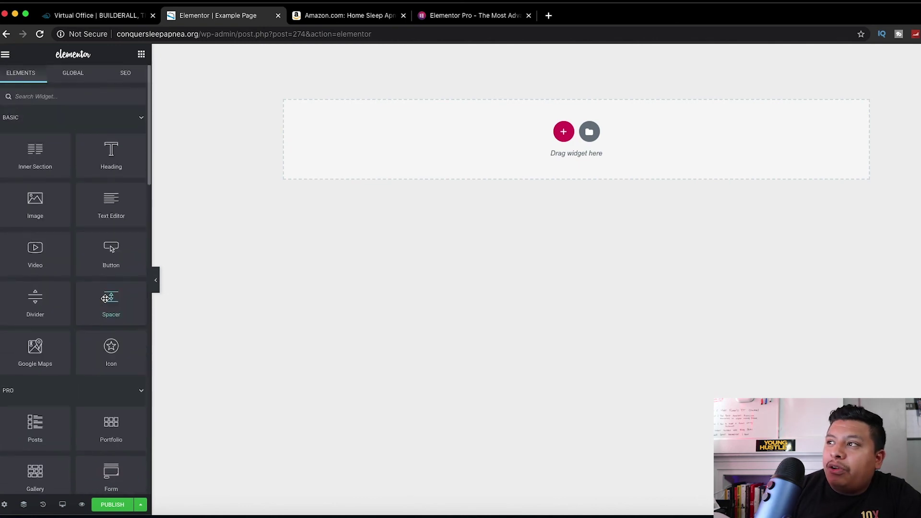
Add a single-column section to the empty page and return to the widget list
{"action": "left_click", "coordinate": [564, 132]}
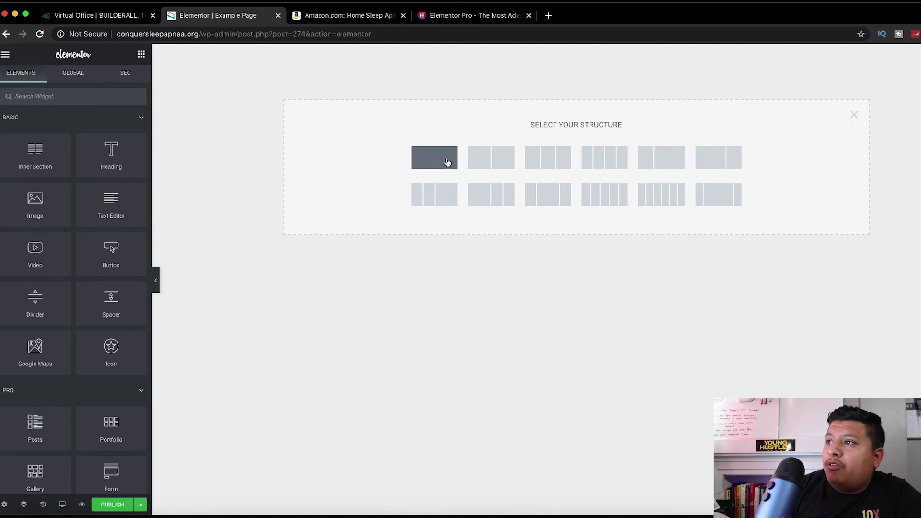
{"action": "left_click", "coordinate": [431, 167]}
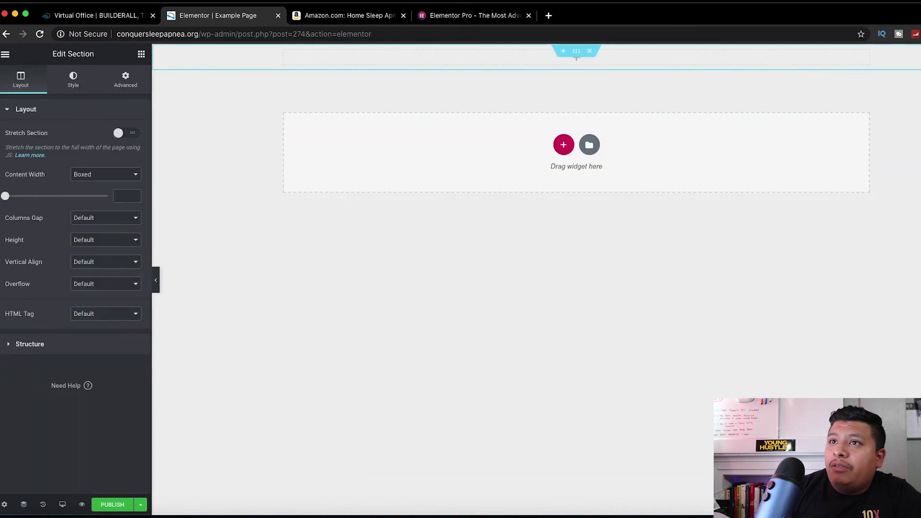
{"action": "left_click", "coordinate": [6, 53]}
{"action": "left_click", "coordinate": [6, 54]}
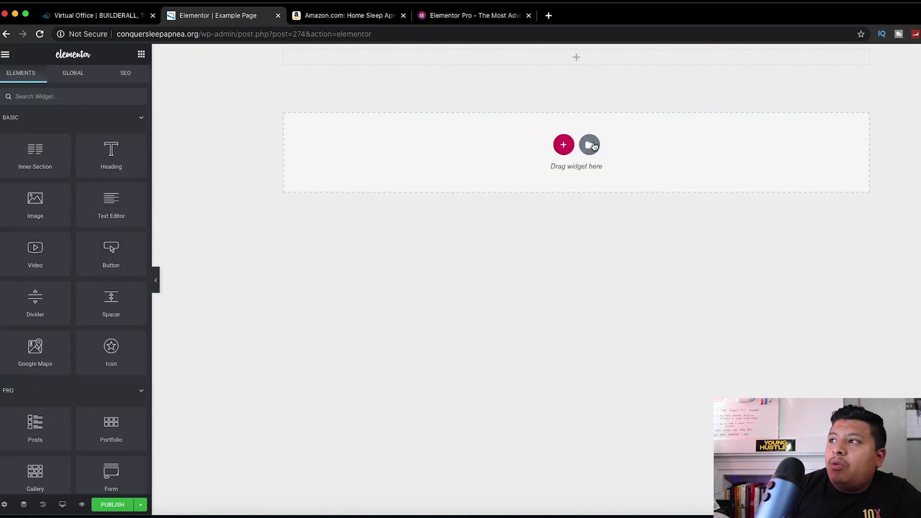
Open the Elementor template library and browse the full-page templates
{"action": "left_click", "coordinate": [589, 144]}
{"action": "left_click", "coordinate": [422, 80]}
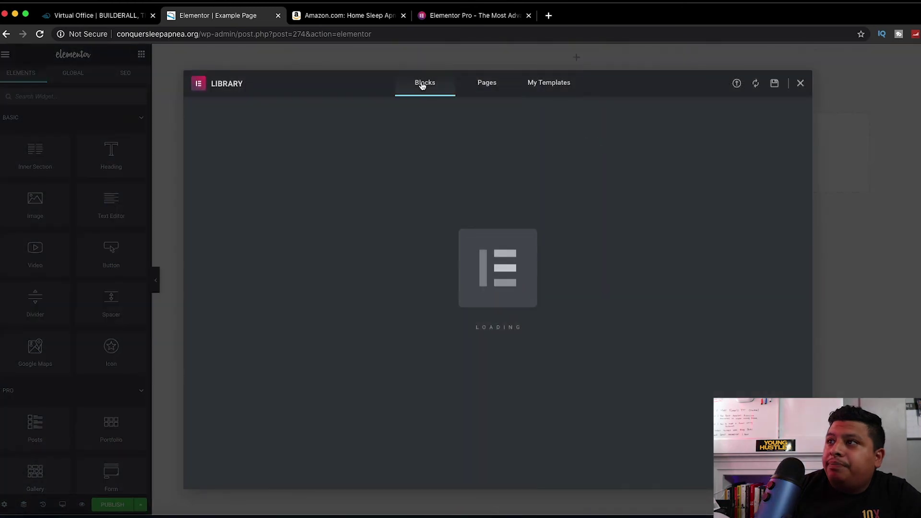
{"action": "left_click", "coordinate": [486, 85]}
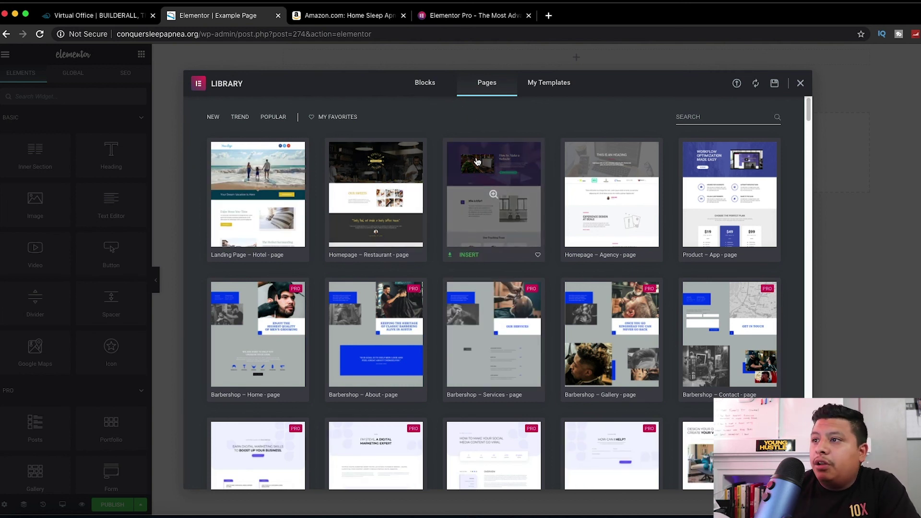
{"action": "scroll", "coordinate": [475, 161], "scroll_direction": "down", "scroll_amount": 5}
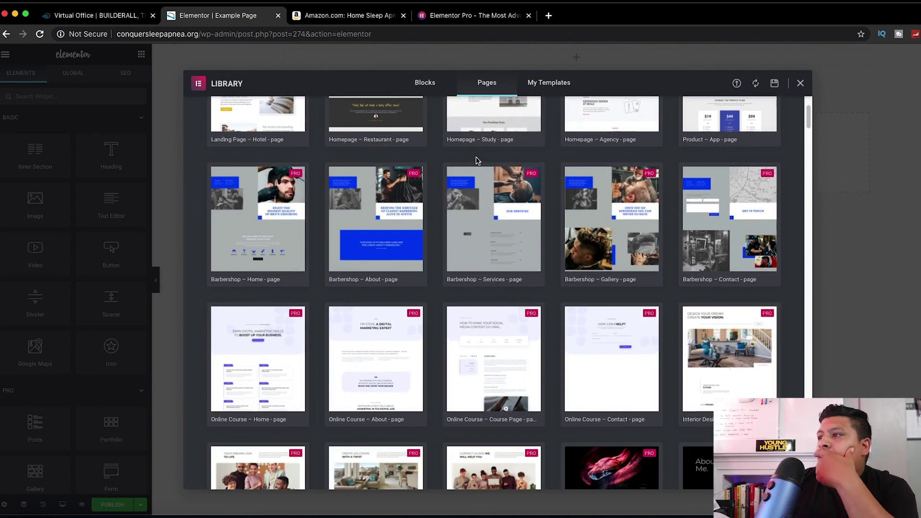
{"action": "scroll", "coordinate": [341, 274], "scroll_direction": "down", "scroll_amount": 15}
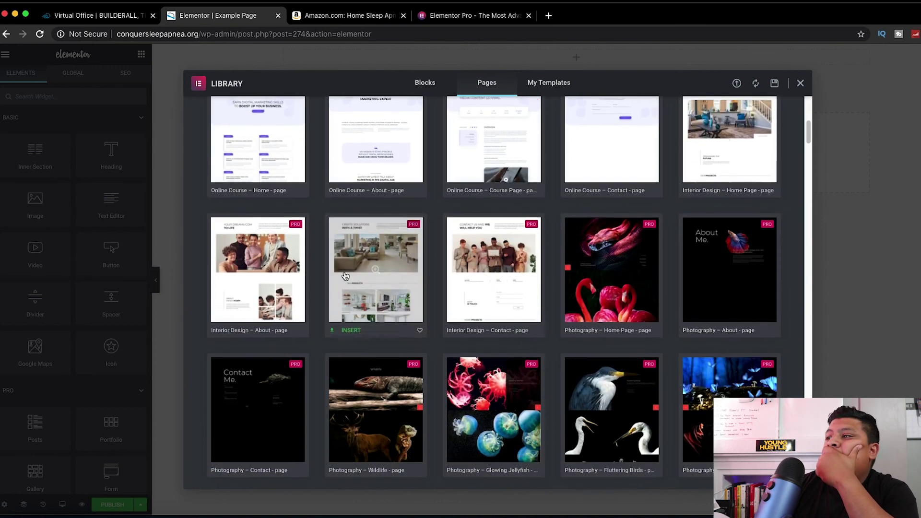
{"action": "scroll", "coordinate": [344, 276], "scroll_direction": "down", "scroll_amount": 20}
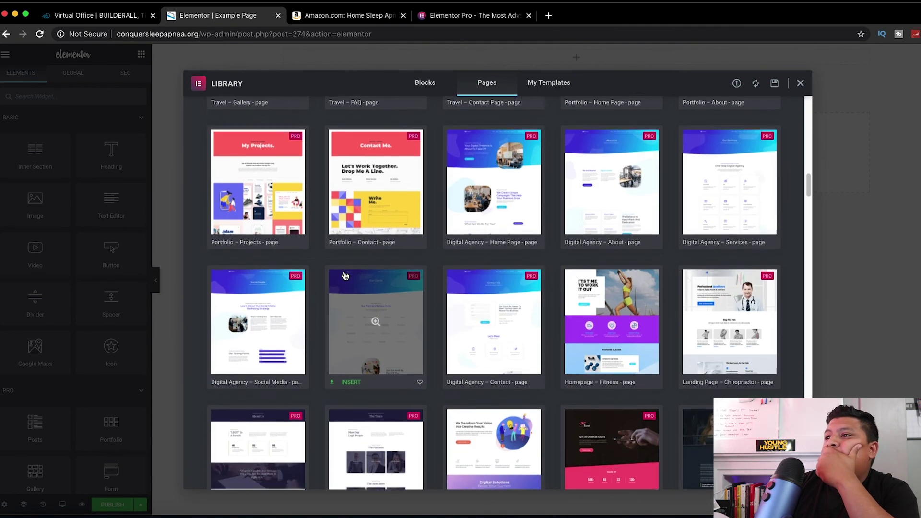
{"action": "scroll", "coordinate": [344, 276], "scroll_direction": "down", "scroll_amount": 13}
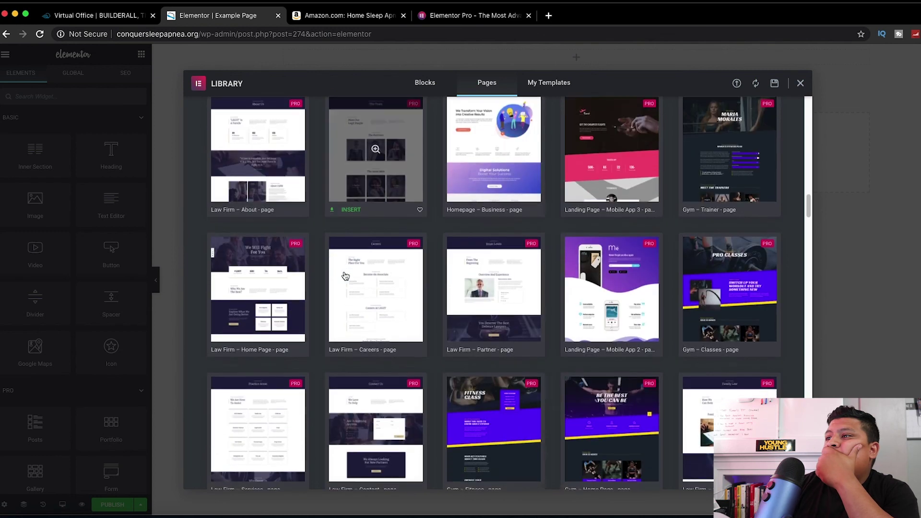
{"action": "scroll", "coordinate": [344, 275], "scroll_direction": "down", "scroll_amount": 4}
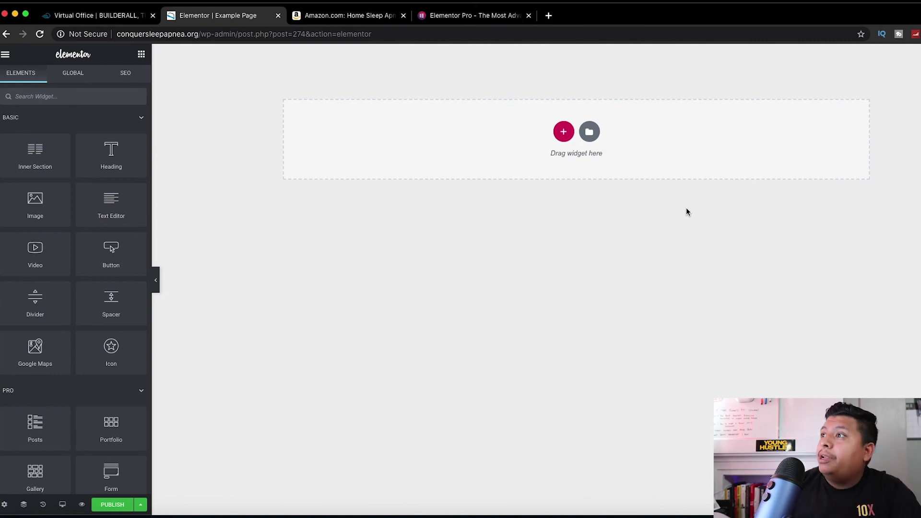
Add a single-column section to the page and open the template library for a new section above it
{"action": "left_click", "coordinate": [564, 135]}
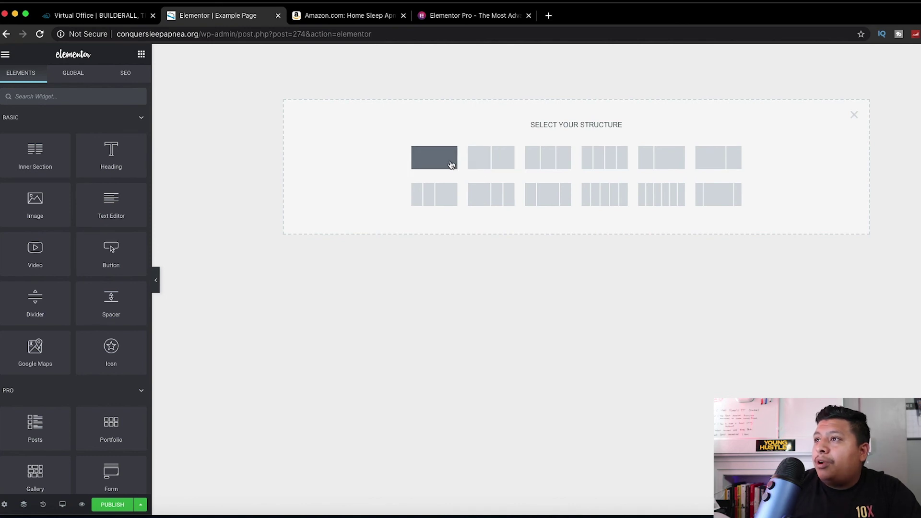
{"action": "left_click", "coordinate": [451, 164]}
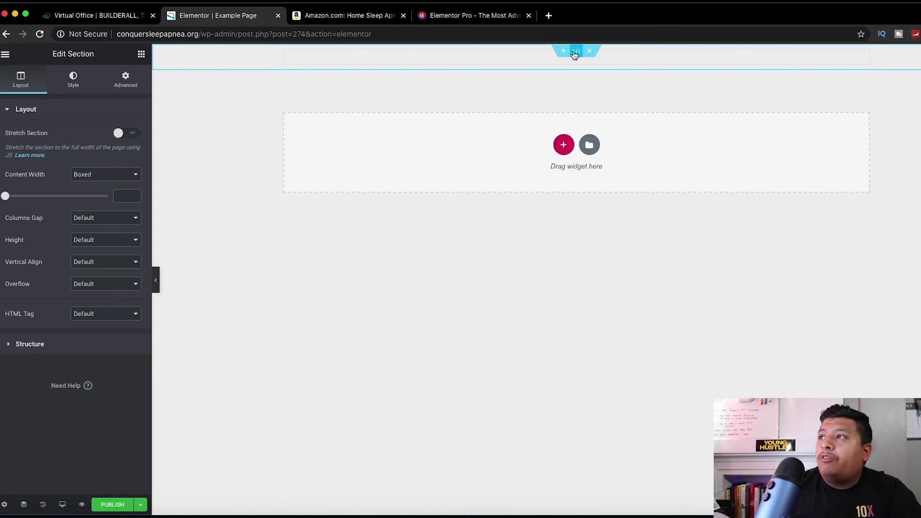
{"action": "left_click", "coordinate": [563, 51]}
{"action": "left_click", "coordinate": [591, 94]}
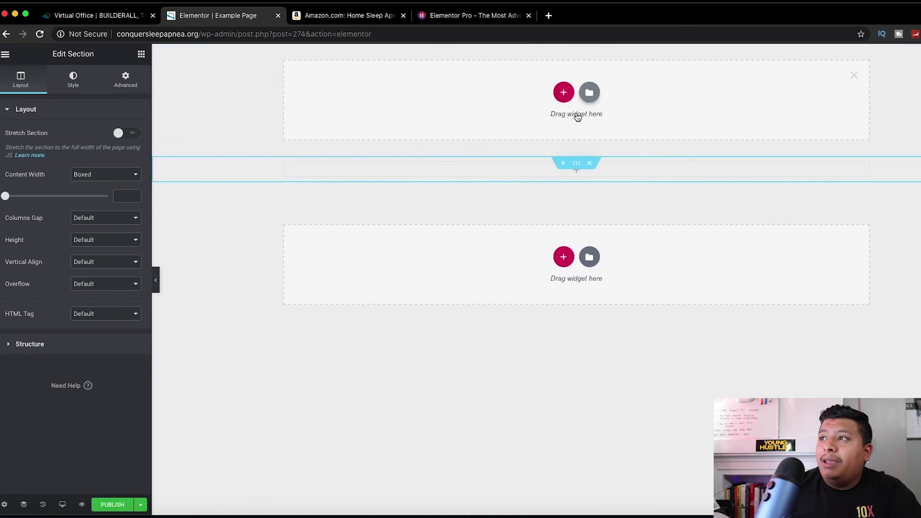
Filter the library blocks by the Header category and insert the header with a green contact bar and centered logo
{"action": "left_click", "coordinate": [242, 117]}
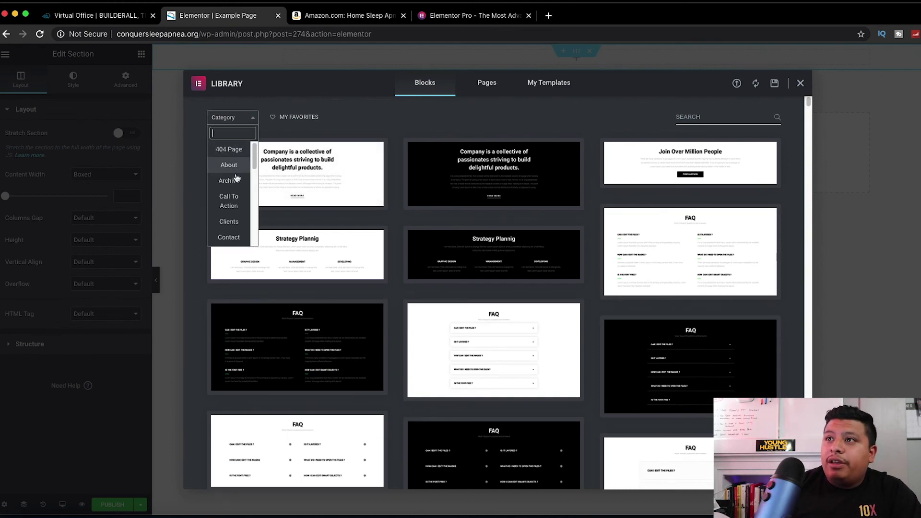
{"action": "scroll", "coordinate": [235, 219], "scroll_direction": "down", "scroll_amount": 1}
{"action": "scroll", "coordinate": [235, 219], "scroll_direction": "down", "scroll_amount": 3}
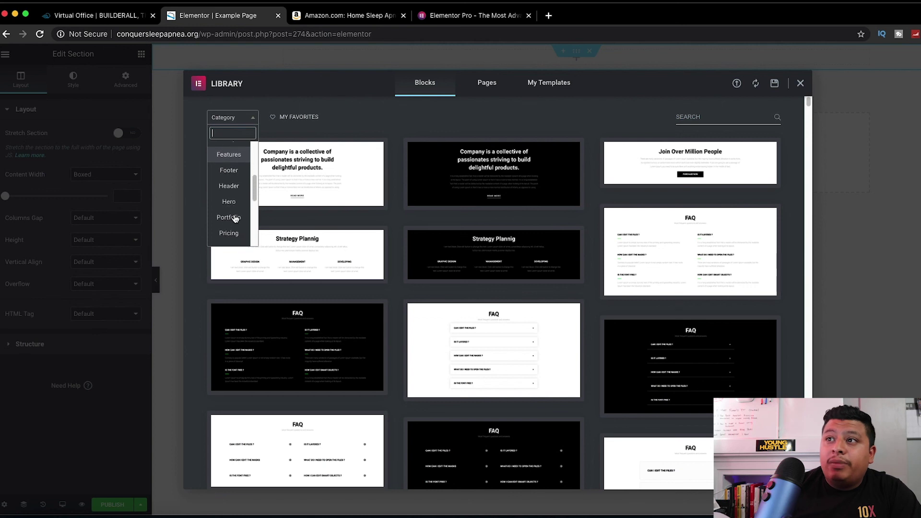
{"action": "left_click", "coordinate": [230, 188]}
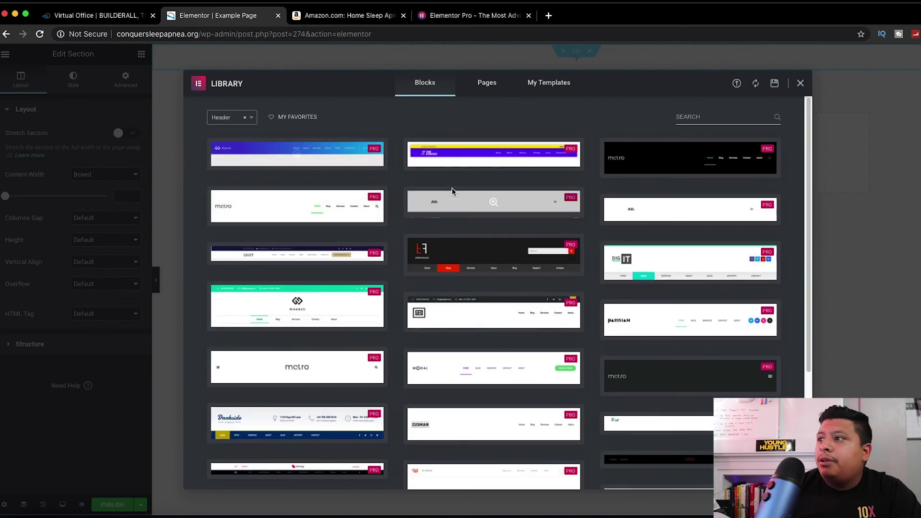
{"action": "scroll", "coordinate": [463, 188], "scroll_direction": "down", "scroll_amount": 4}
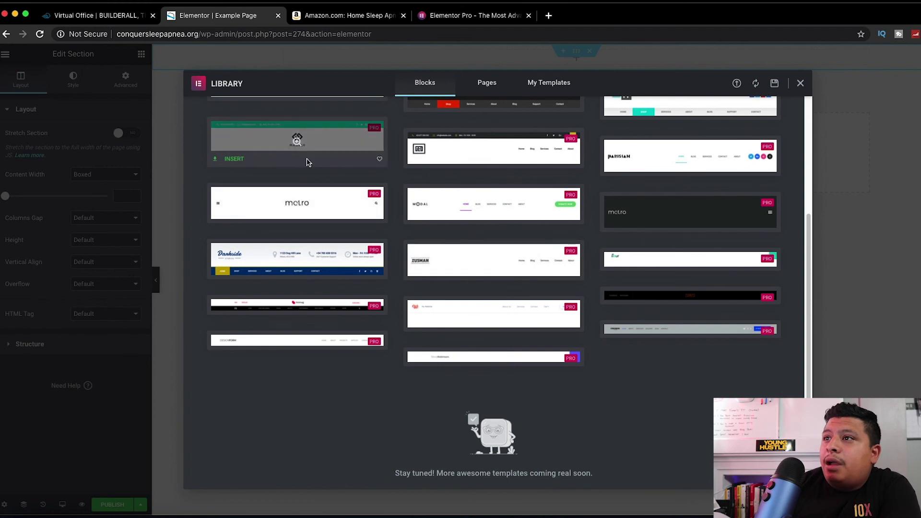
{"action": "left_click", "coordinate": [230, 159]}
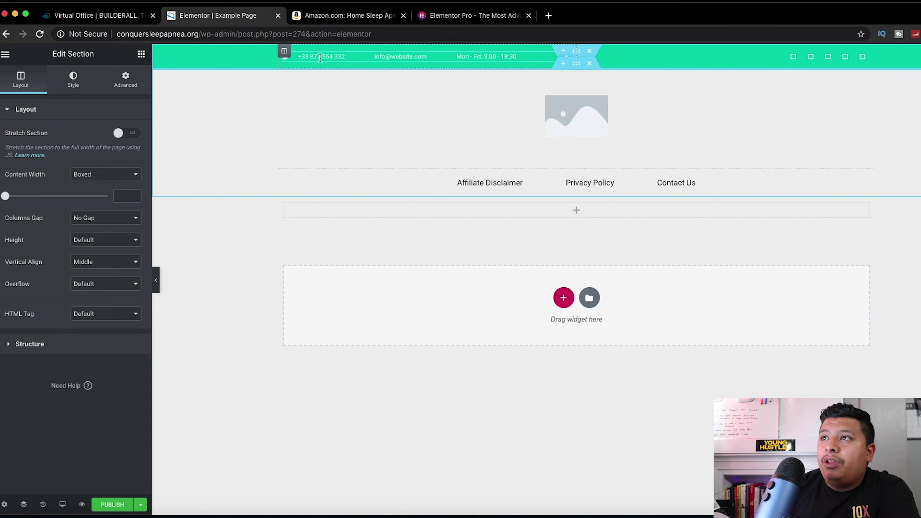
Replace the placeholder phone number in the header's contact icon list with a new phone number
{"action": "left_click", "coordinate": [327, 57]}
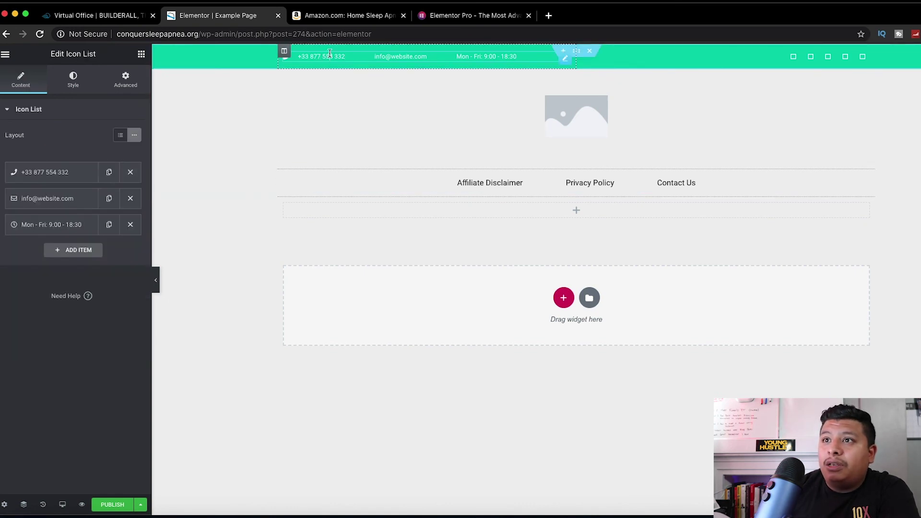
{"action": "left_click", "coordinate": [62, 181]}
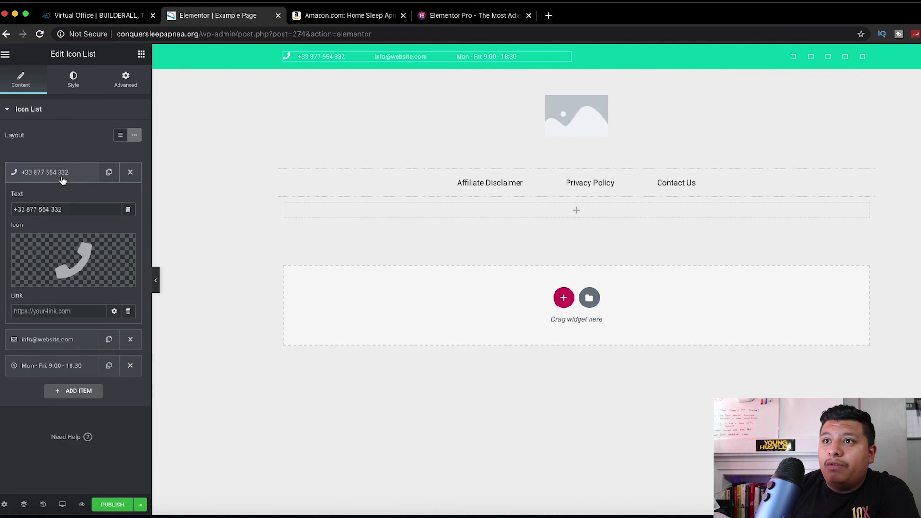
{"action": "double_click", "coordinate": [56, 211]}
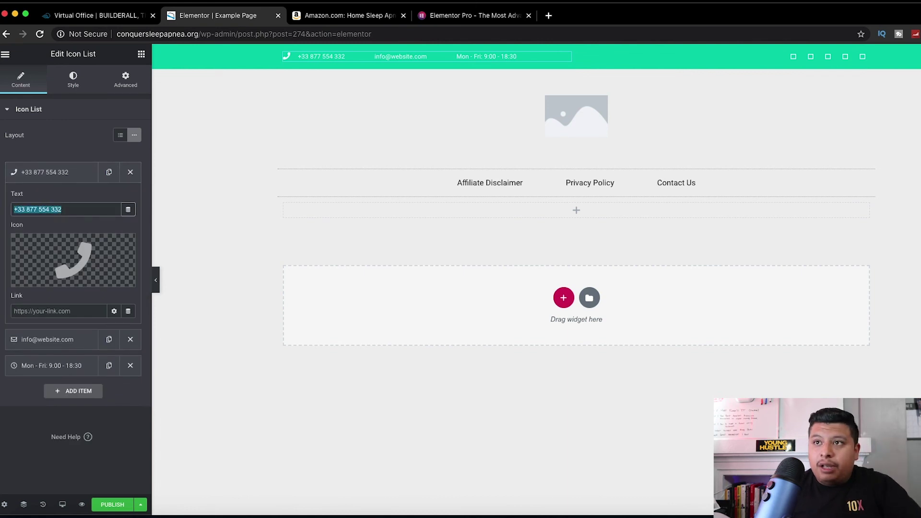
{"action": "type", "text": "323333331"}
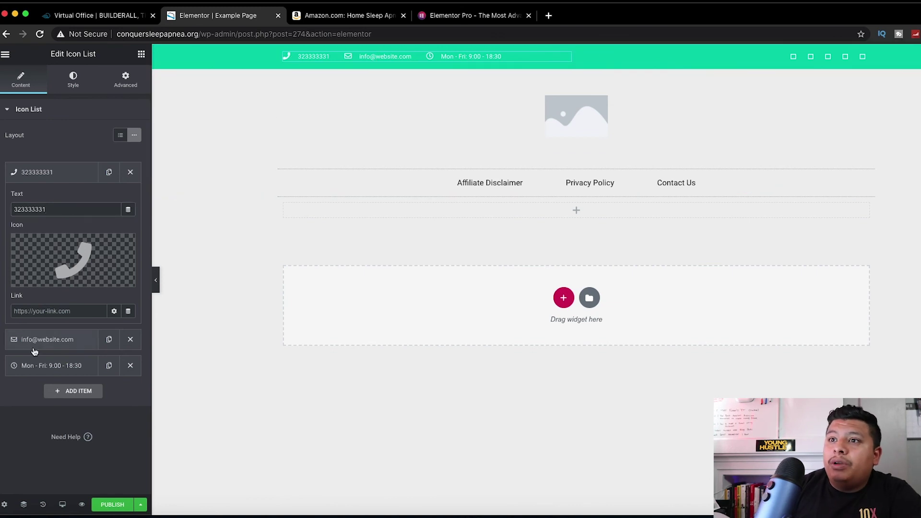
Review the text and link settings of the email and opening-hours items in the header's contact icon list
{"action": "left_click", "coordinate": [54, 342]}
{"action": "left_click", "coordinate": [53, 341]}
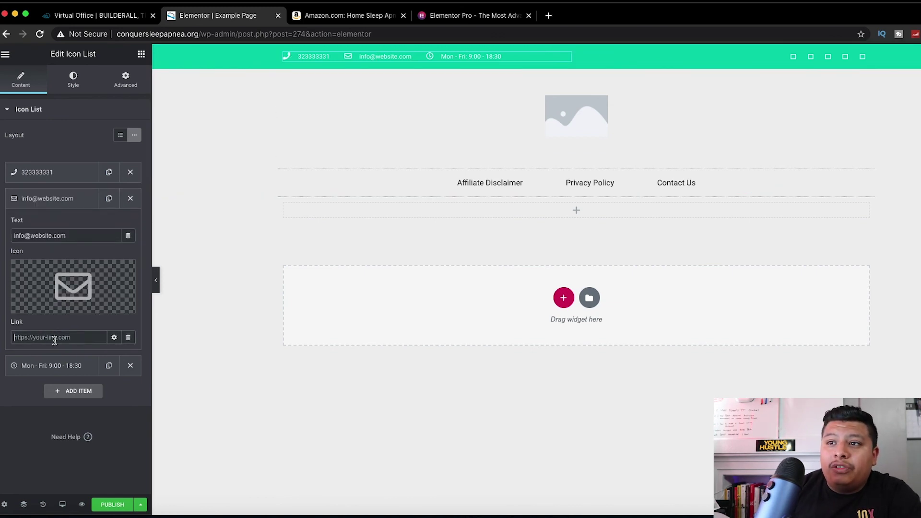
{"action": "triple_click", "coordinate": [26, 234]}
{"action": "left_click", "coordinate": [35, 336]}
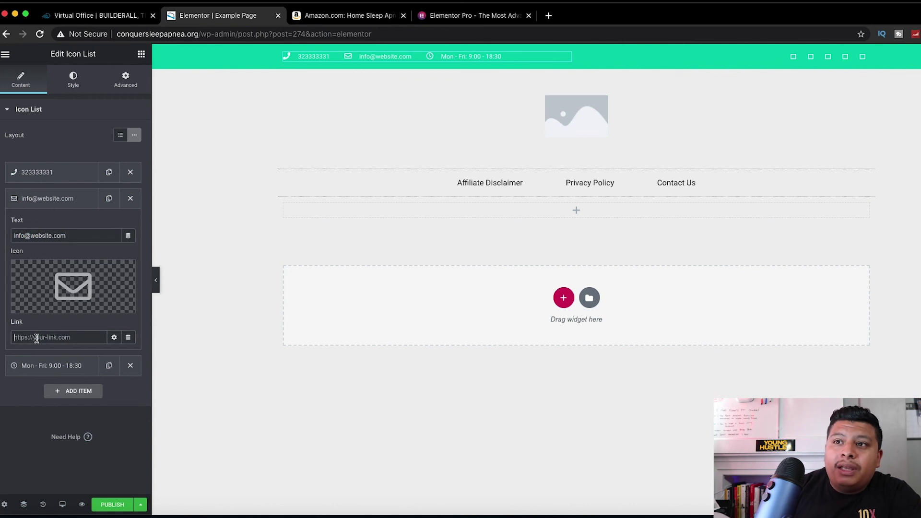
{"action": "left_click", "coordinate": [40, 243]}
{"action": "triple_click", "coordinate": [40, 240]}
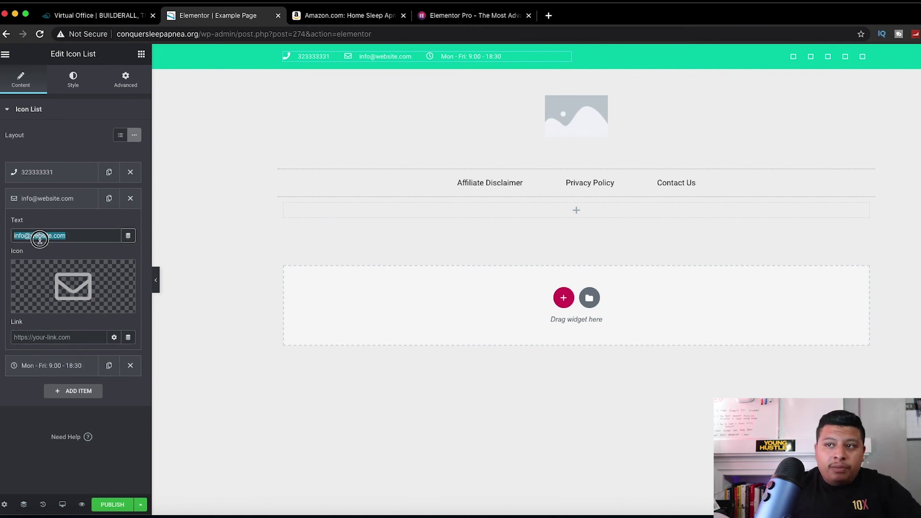
{"action": "left_click", "coordinate": [54, 336]}
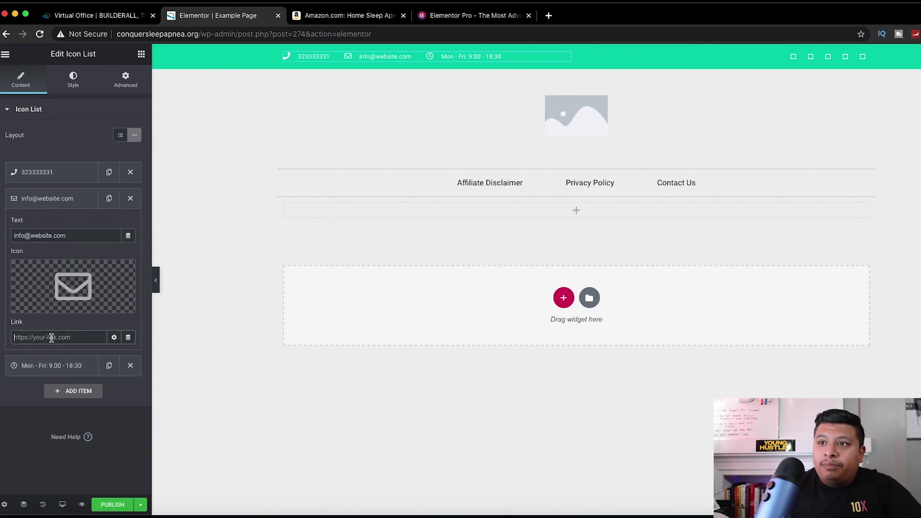
{"action": "left_click", "coordinate": [48, 365]}
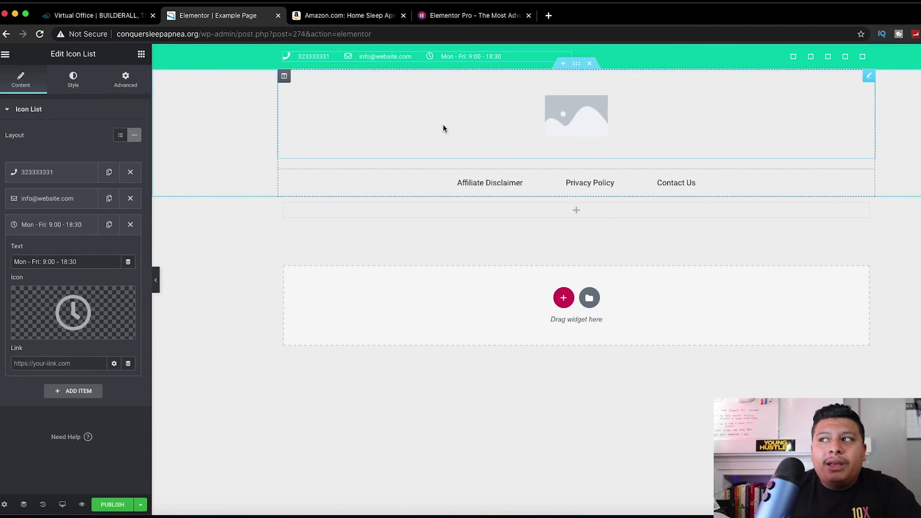
Delete the placeholder site logo from the header and place an Image widget above the navigation menu in its place
{"action": "left_click", "coordinate": [594, 125]}
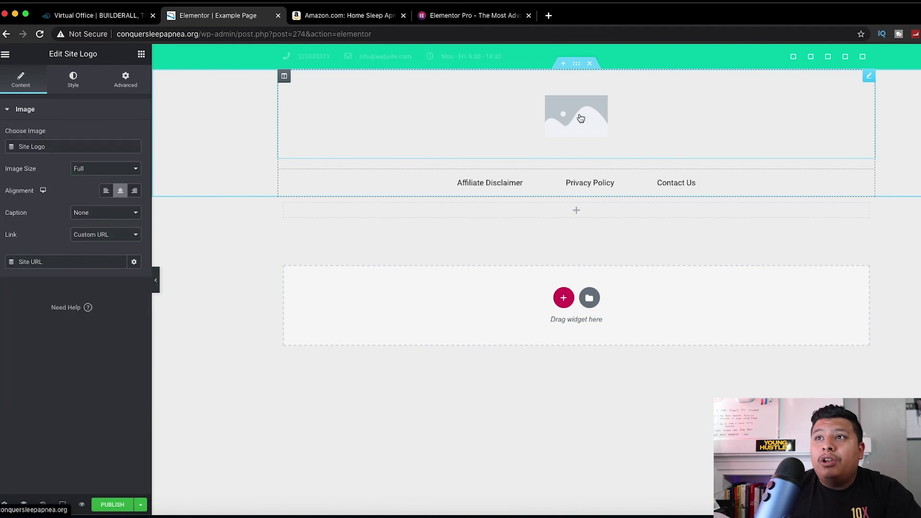
{"action": "left_click", "coordinate": [5, 54]}
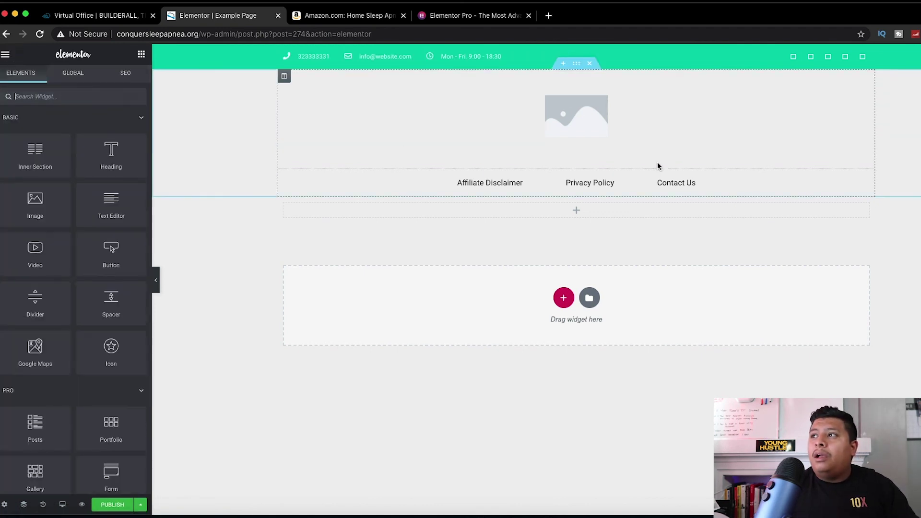
{"action": "right_click", "coordinate": [582, 128]}
{"action": "left_click_drag", "start_coordinate": [652, 301], "coordinate": [470, 67]}
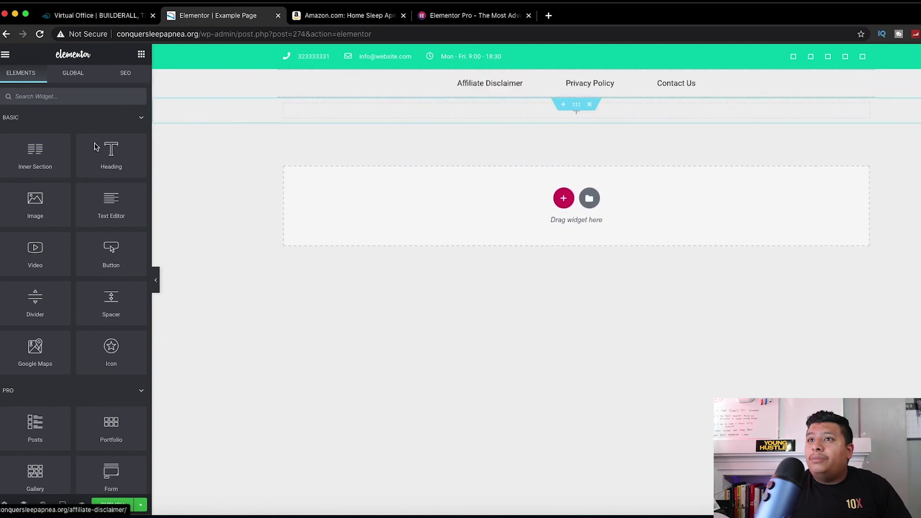
{"action": "left_click_drag", "start_coordinate": [35, 228], "coordinate": [549, 82]}
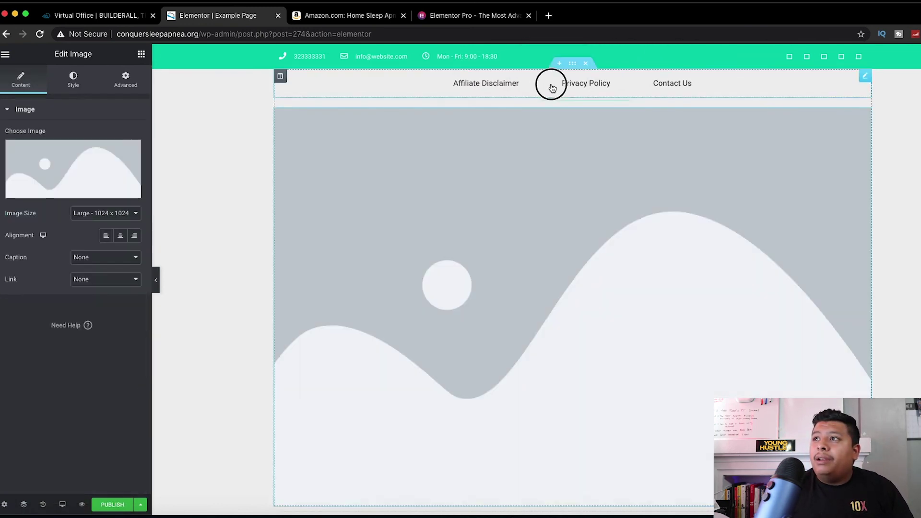
{"action": "left_click_drag", "start_coordinate": [872, 119], "coordinate": [648, 77]}
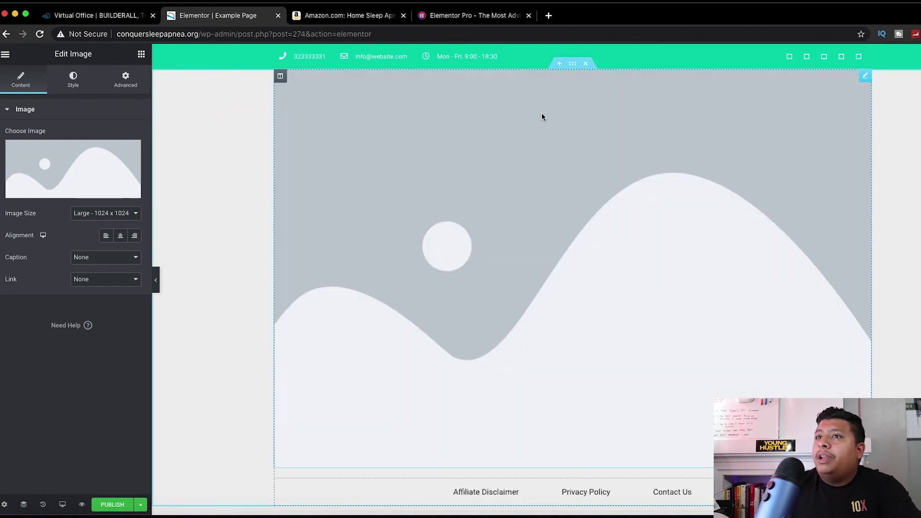
Set the header image's size to Thumbnail - 150 x 150 and choose the wide ConquerSleepApnea logo from the media library for it
{"action": "left_click", "coordinate": [104, 214]}
{"action": "left_click", "coordinate": [103, 194]}
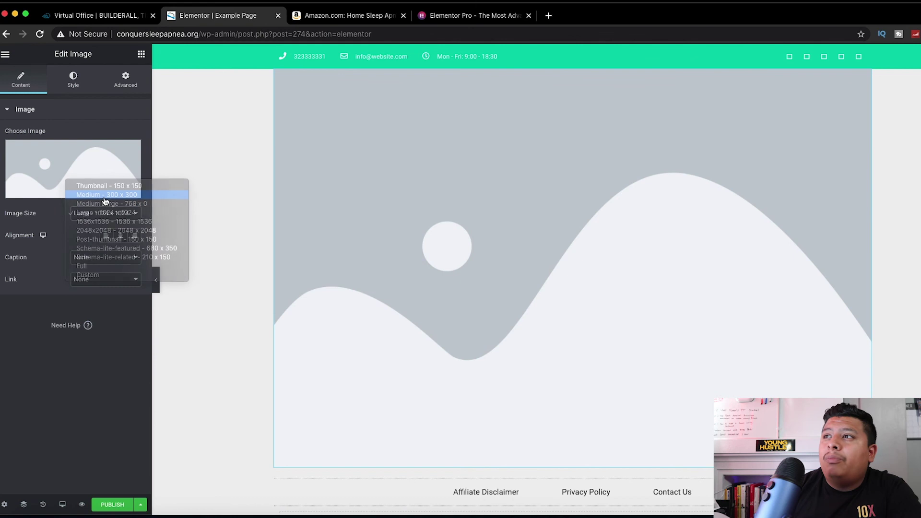
{"action": "left_click", "coordinate": [96, 214]}
{"action": "left_click", "coordinate": [82, 202]}
{"action": "left_click", "coordinate": [78, 179]}
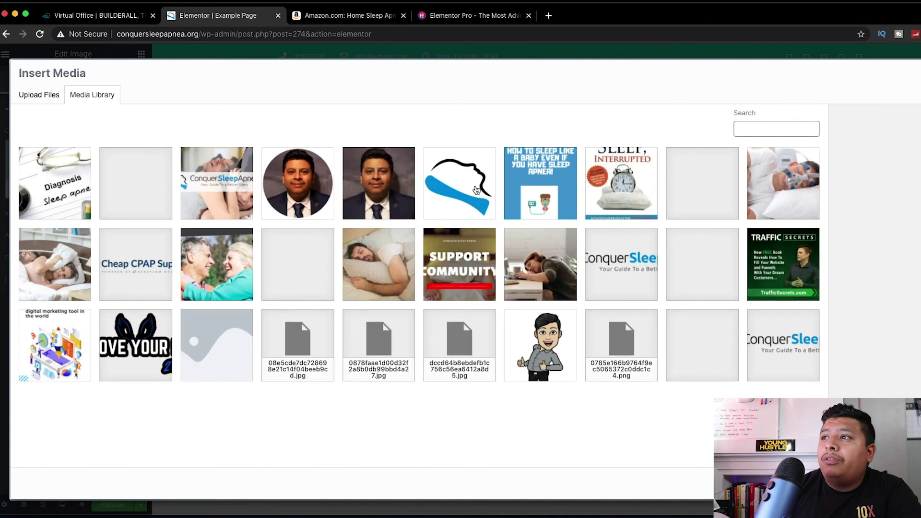
{"action": "left_click", "coordinate": [782, 339]}
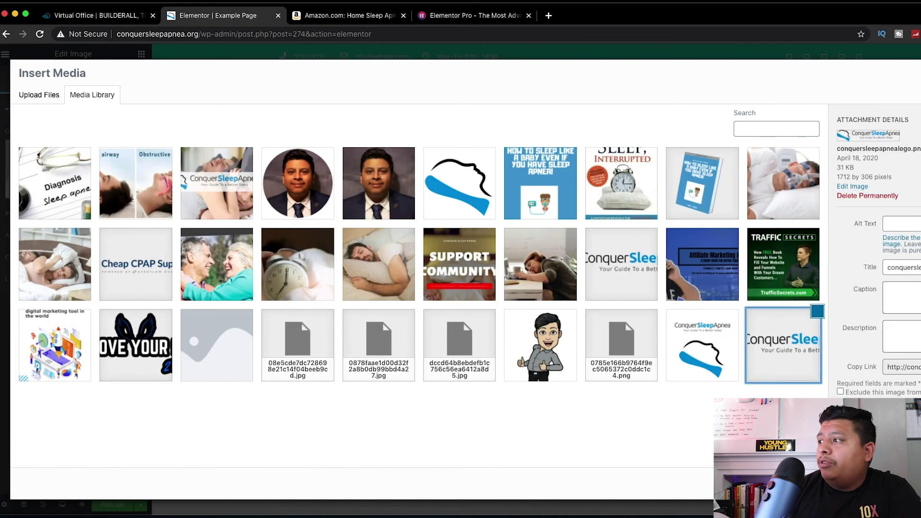
{"action": "left_click", "coordinate": [917, 483]}
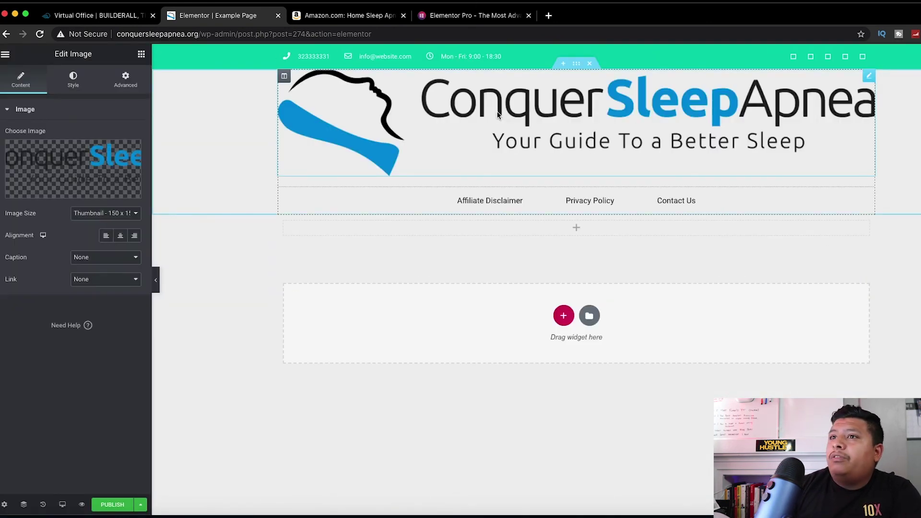
Set the logo's image size to Medium - 300 x 300 and preview the header without the editing panel
{"action": "left_click", "coordinate": [108, 215]}
{"action": "left_click", "coordinate": [102, 228]}
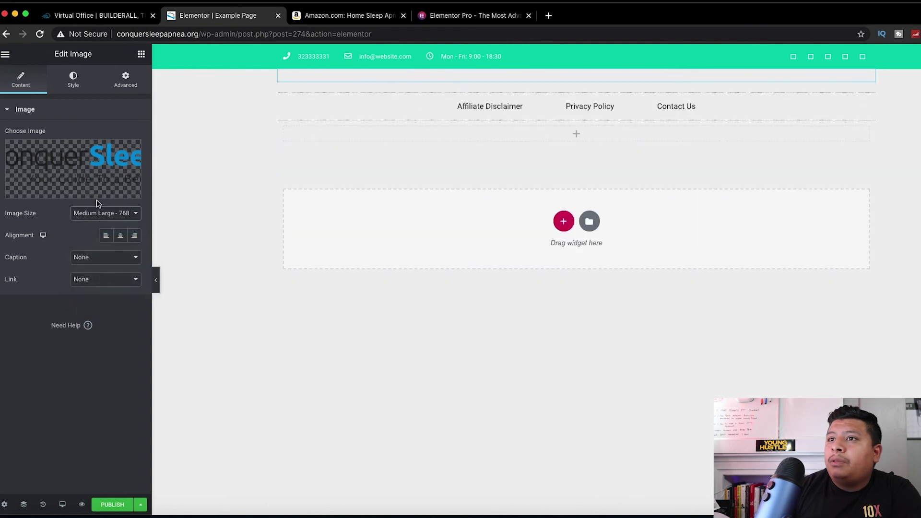
{"action": "left_click", "coordinate": [101, 218]}
{"action": "left_click", "coordinate": [106, 203]}
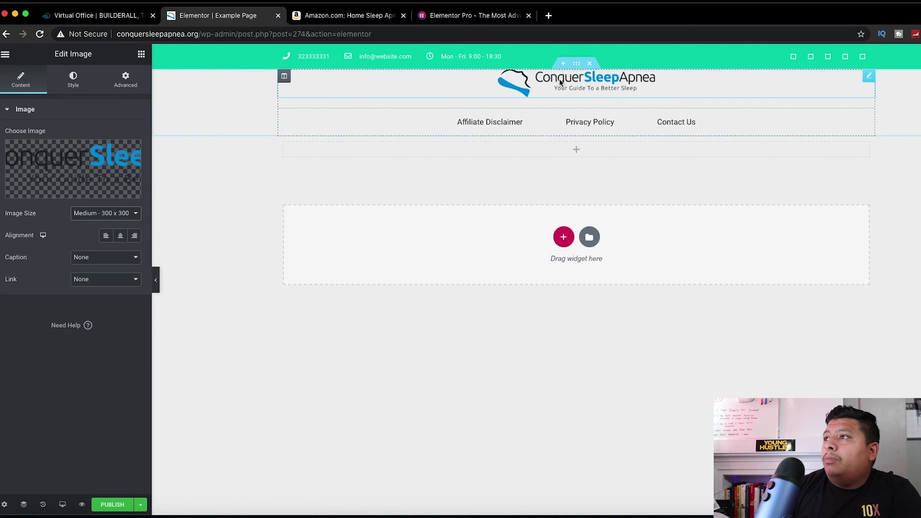
{"action": "left_click", "coordinate": [156, 278]}
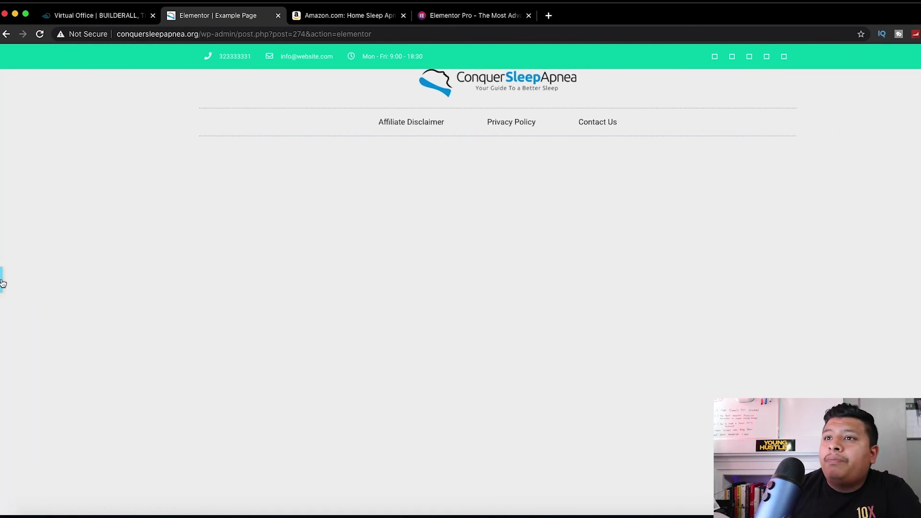
{"action": "left_click", "coordinate": [2, 283]}
Switch the header's navigation to the Home menu
{"action": "left_click", "coordinate": [87, 136]}
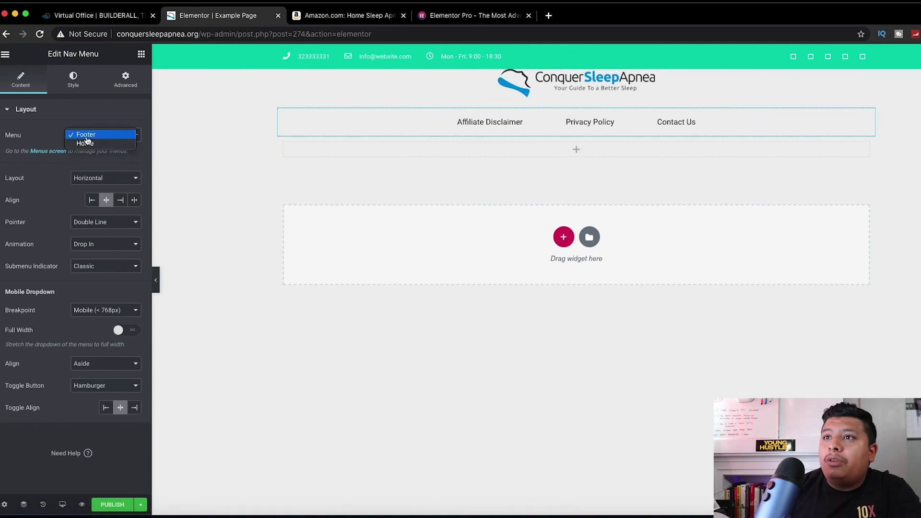
{"action": "left_click", "coordinate": [88, 143]}
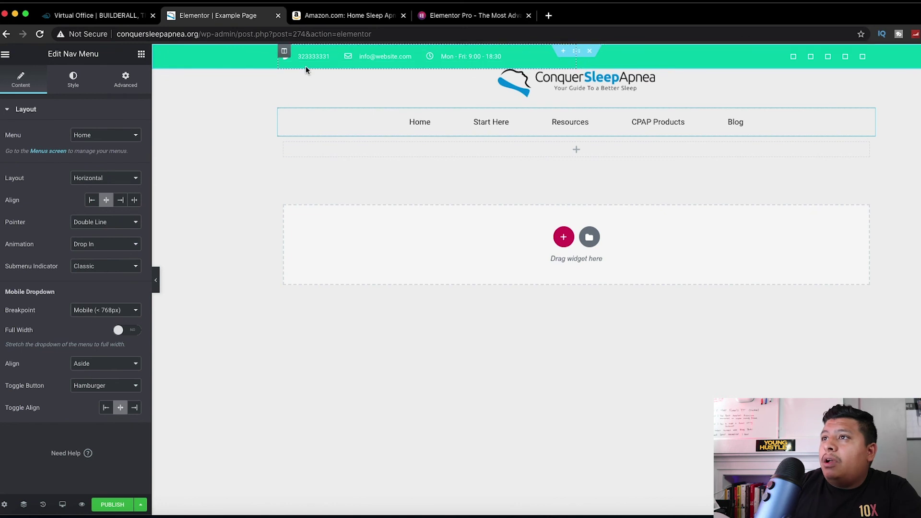
Insert a Spacer widget between the green contact bar and the logo and reduce its height to a small gap
{"action": "left_click", "coordinate": [2, 55]}
{"action": "left_click", "coordinate": [4, 56]}
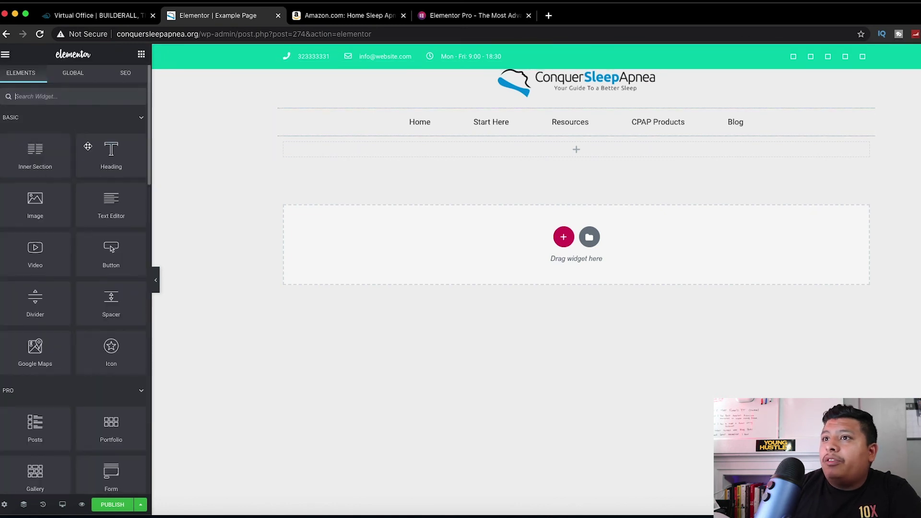
{"action": "left_click_drag", "start_coordinate": [109, 302], "coordinate": [446, 72]}
{"action": "mouse_move", "coordinate": [12, 153]}
{"action": "left_mouse_down"}
{"action": "mouse_move", "coordinate": [62, 154]}
{"action": "mouse_move", "coordinate": [4, 155]}
{"action": "left_mouse_up"}
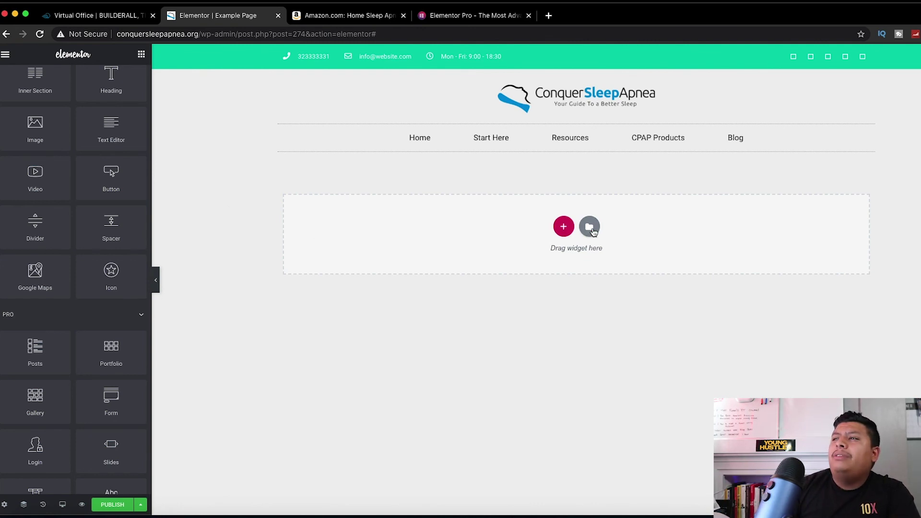
Add a single-column section below the header and place a Video widget in it
{"action": "left_click", "coordinate": [566, 230]}
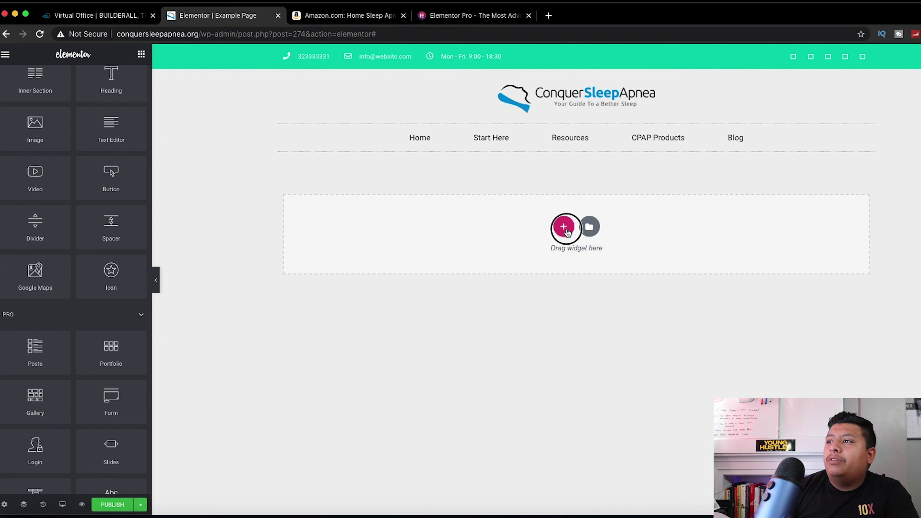
{"action": "left_click", "coordinate": [441, 259]}
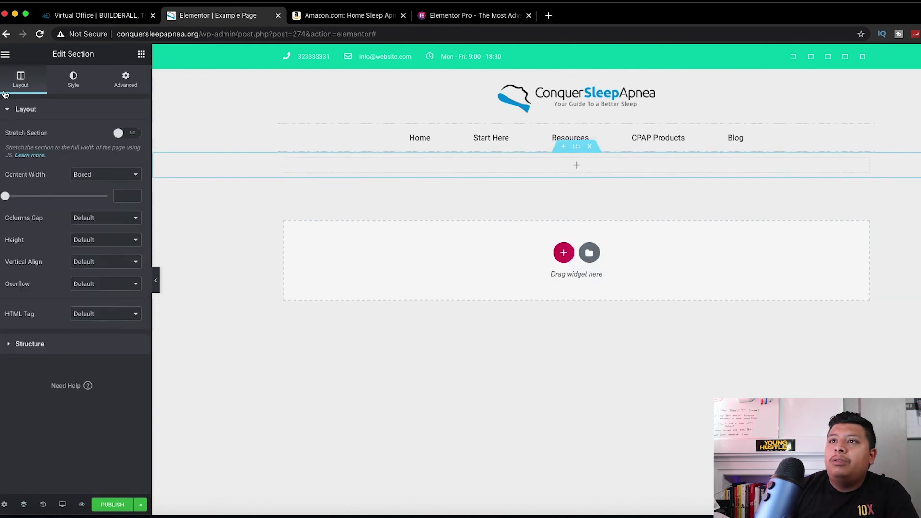
{"action": "left_click", "coordinate": [5, 54]}
{"action": "left_click", "coordinate": [5, 54]}
{"action": "left_click_drag", "start_coordinate": [45, 258], "coordinate": [583, 166]}
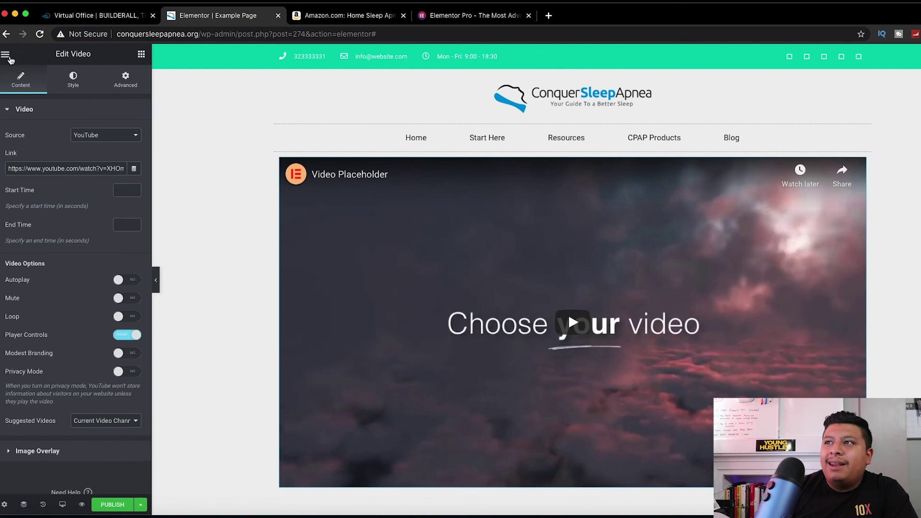
Add a Heading widget above the video with the title "Conquer Sleep Apnea Today" and center it
{"action": "left_click", "coordinate": [6, 54]}
{"action": "left_click", "coordinate": [5, 54]}
{"action": "left_click_drag", "start_coordinate": [122, 160], "coordinate": [444, 161]}
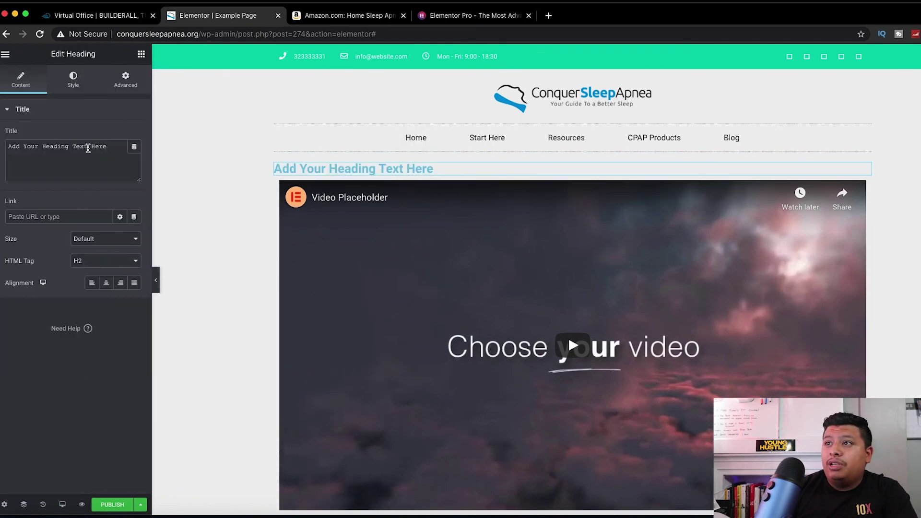
{"action": "triple_click", "coordinate": [88, 148]}
{"action": "type", "text": "Conquer Sleep Apnea Today"}
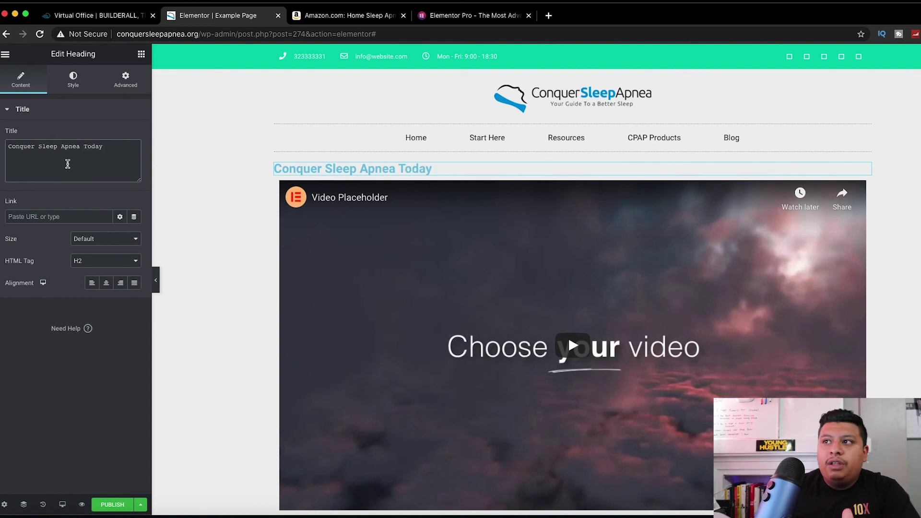
{"action": "left_click", "coordinate": [107, 284]}
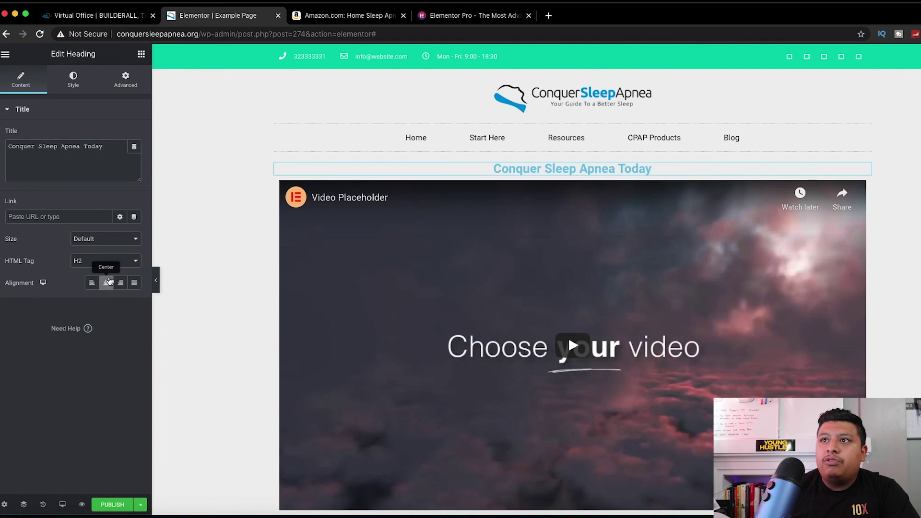
Set the heading's text color to black (#000000)
{"action": "left_click", "coordinate": [73, 79]}
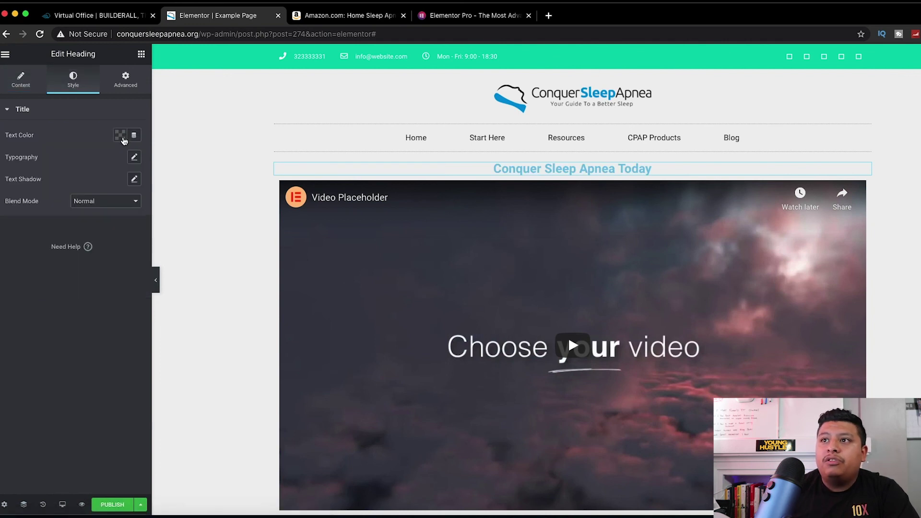
{"action": "left_click", "coordinate": [121, 137]}
{"action": "left_click", "coordinate": [152, 160]}
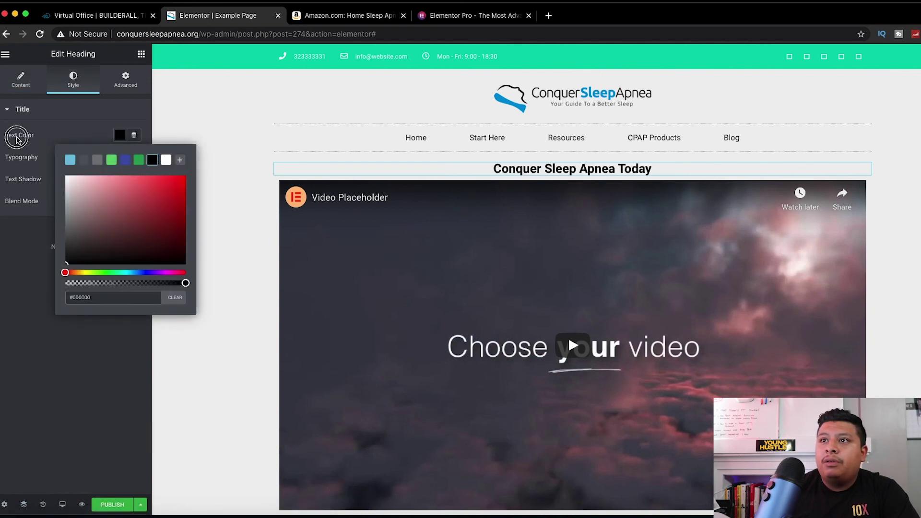
{"action": "left_click", "coordinate": [18, 139]}
Set the heading's typography to the Oswald font family at a size of 39 px
{"action": "left_click", "coordinate": [134, 158]}
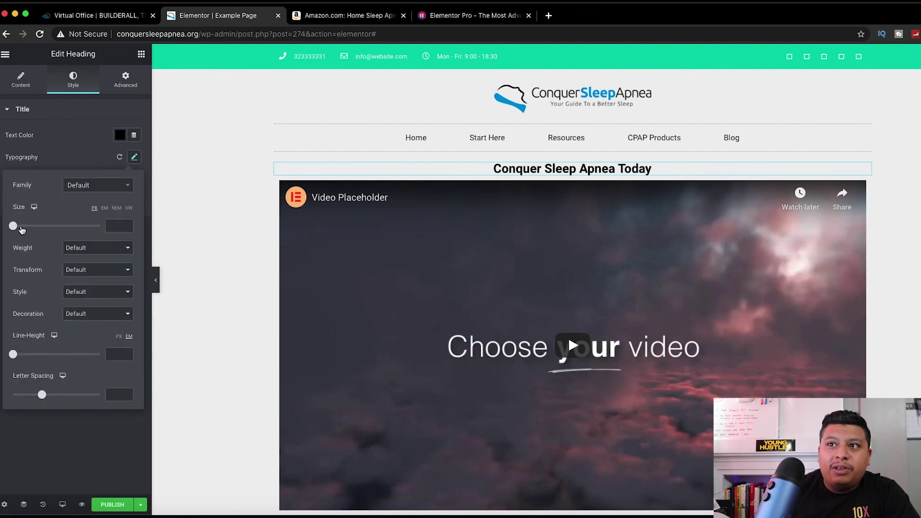
{"action": "left_click_drag", "start_coordinate": [17, 229], "coordinate": [32, 227]}
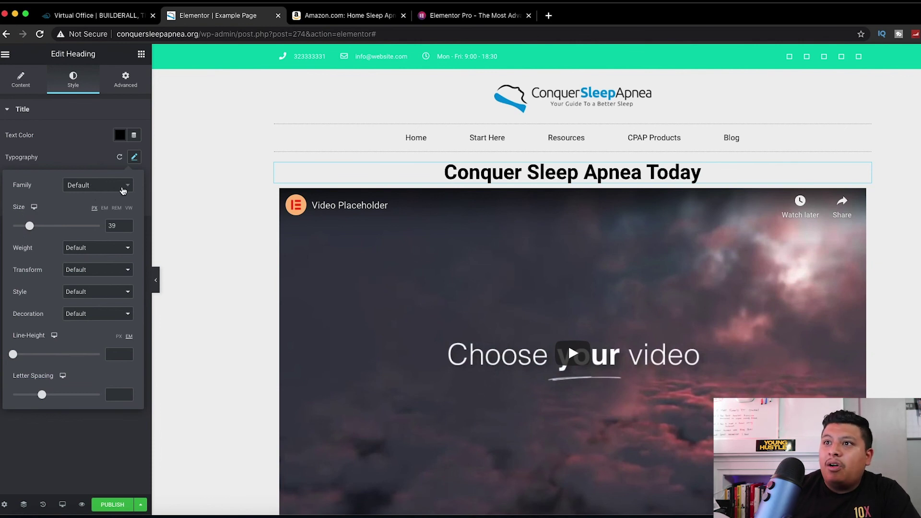
{"action": "left_click", "coordinate": [130, 188]}
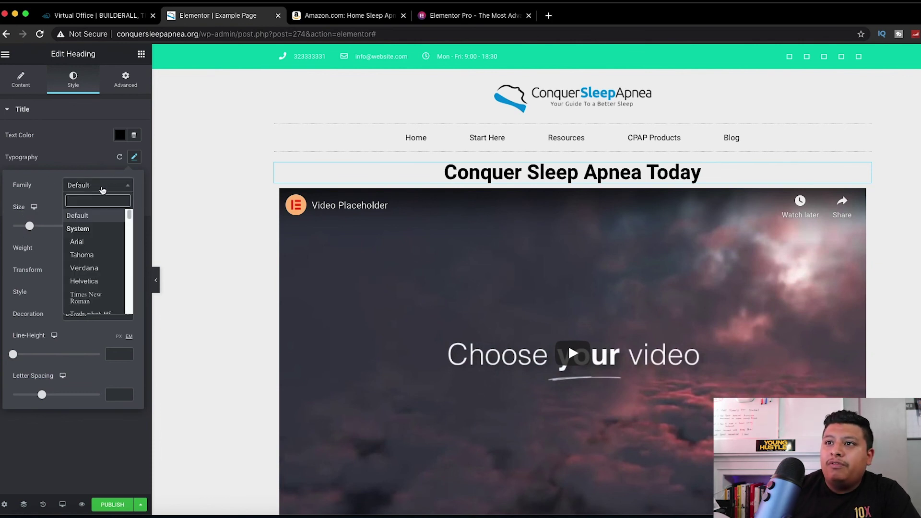
{"action": "type", "text": "oswa"}
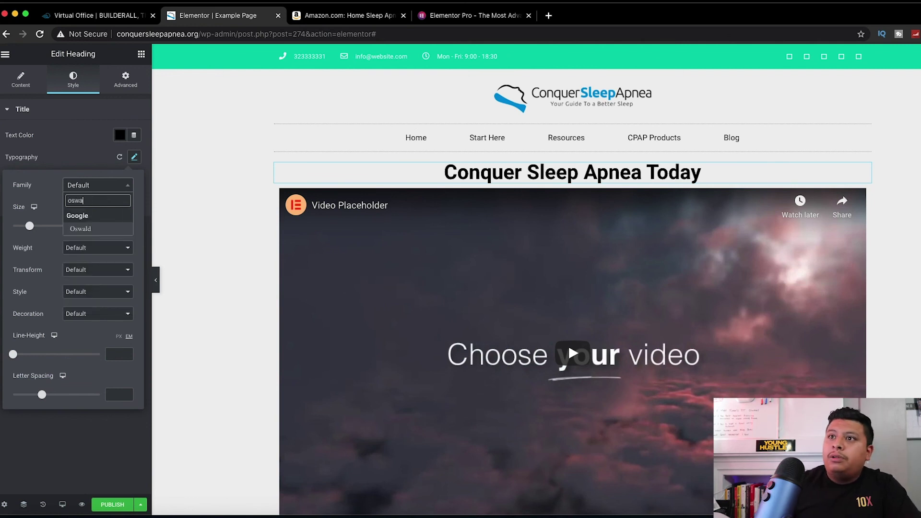
{"action": "left_click", "coordinate": [81, 229]}
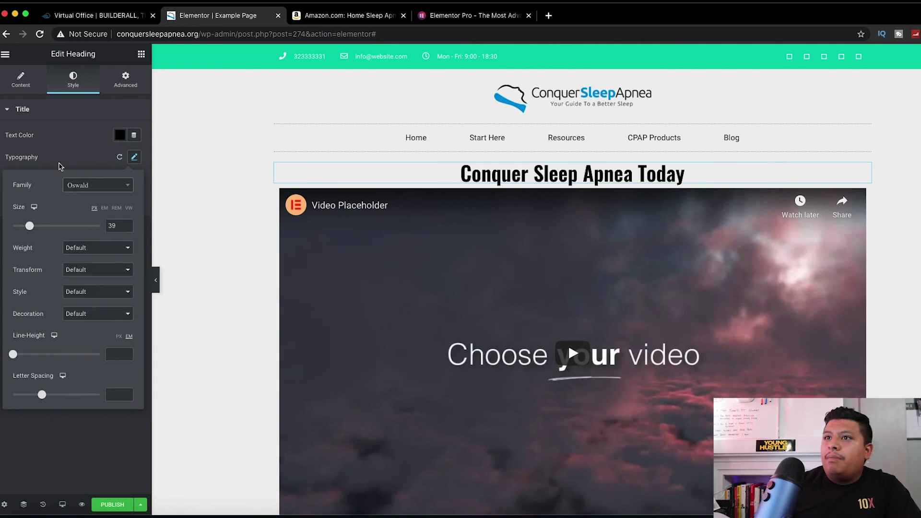
{"action": "left_click", "coordinate": [48, 154]}
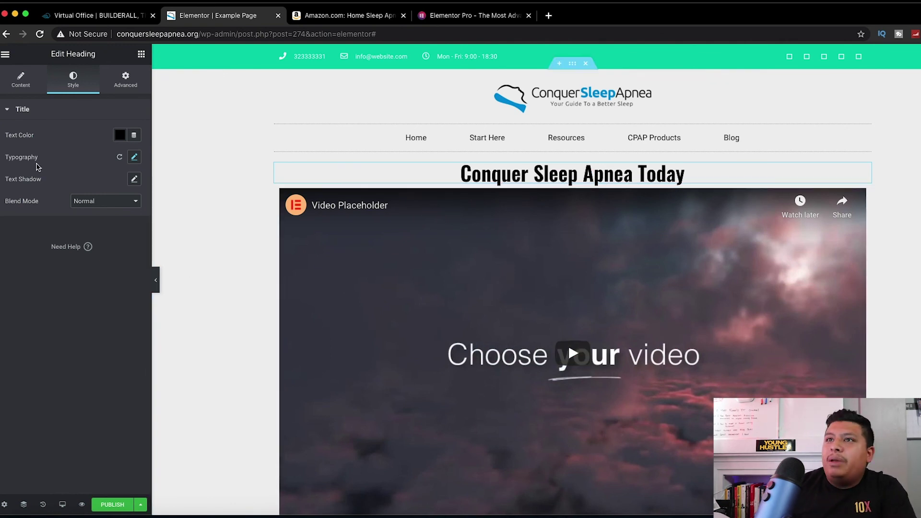
Add a second Heading widget between the main heading and the video and center it
{"action": "left_click", "coordinate": [4, 55]}
{"action": "left_click", "coordinate": [5, 54]}
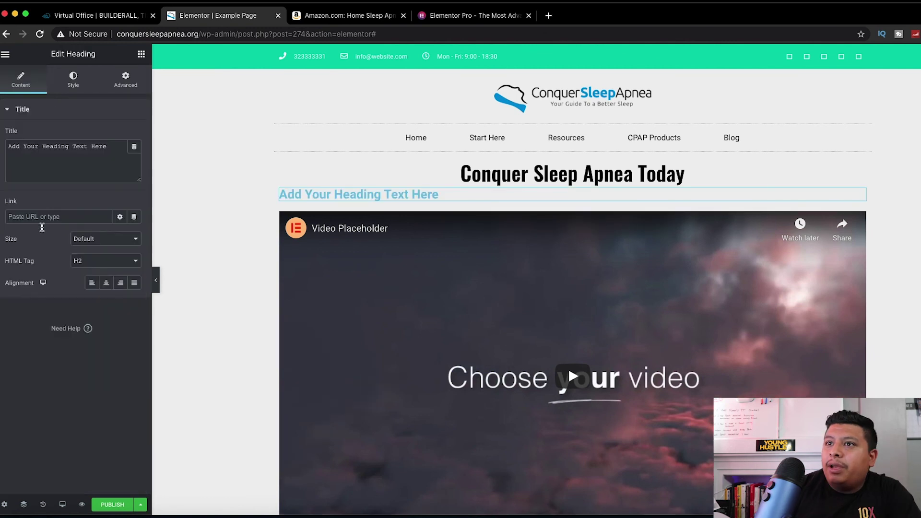
{"action": "triple_click", "coordinate": [58, 150]}
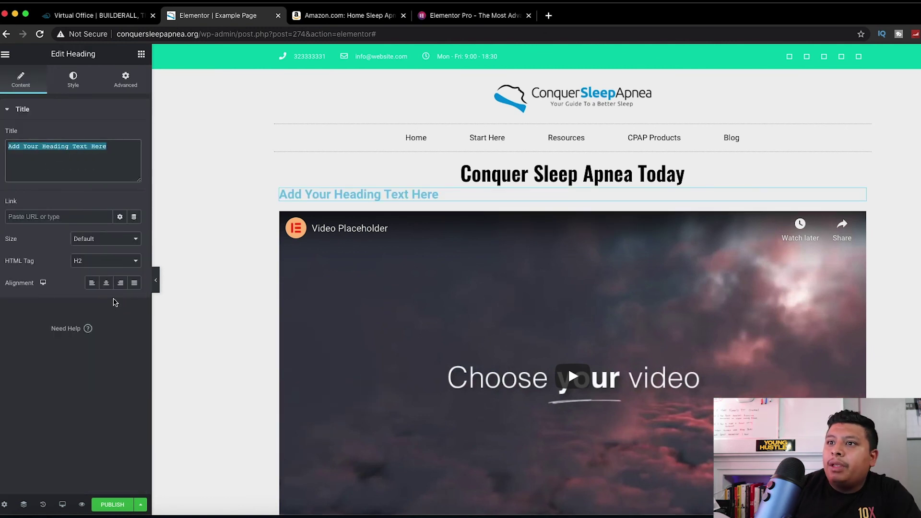
{"action": "left_click", "coordinate": [106, 282]}
Replace the second heading's placeholder title with "The secret recipe to conquering sleep apnea once and for all"
{"action": "triple_click", "coordinate": [68, 152]}
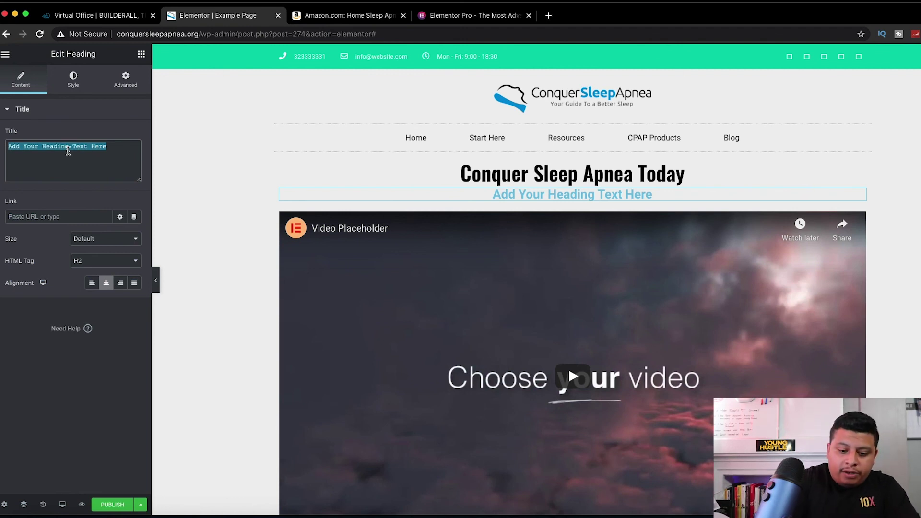
{"action": "type", "text": "The"}
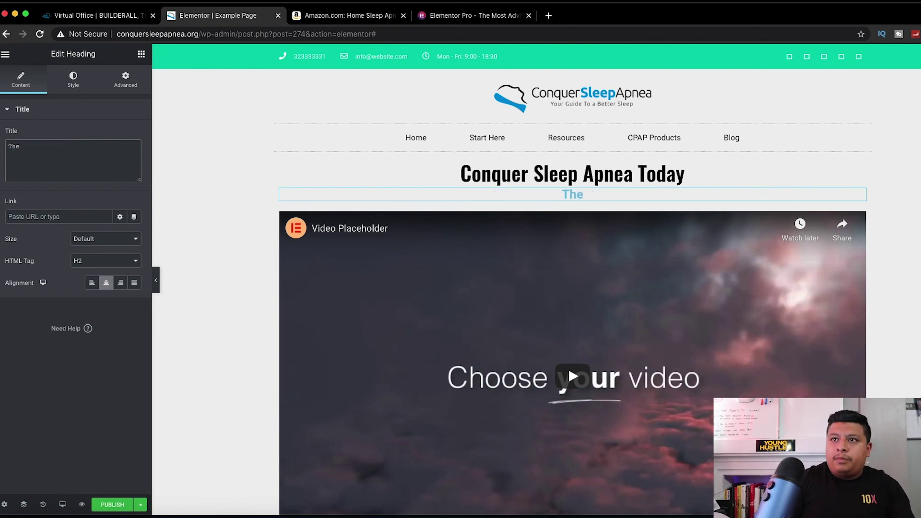
{"action": "type", "text": " secret "}
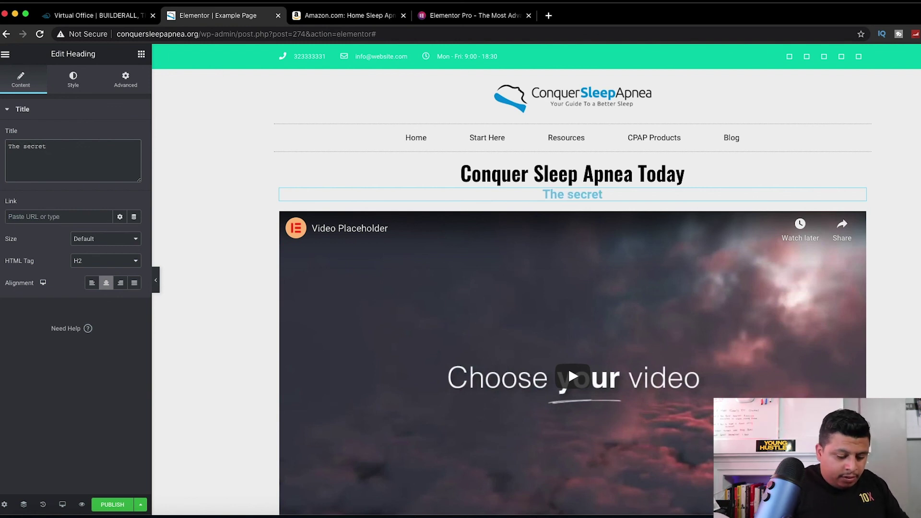
{"action": "type", "text": "recipe"}
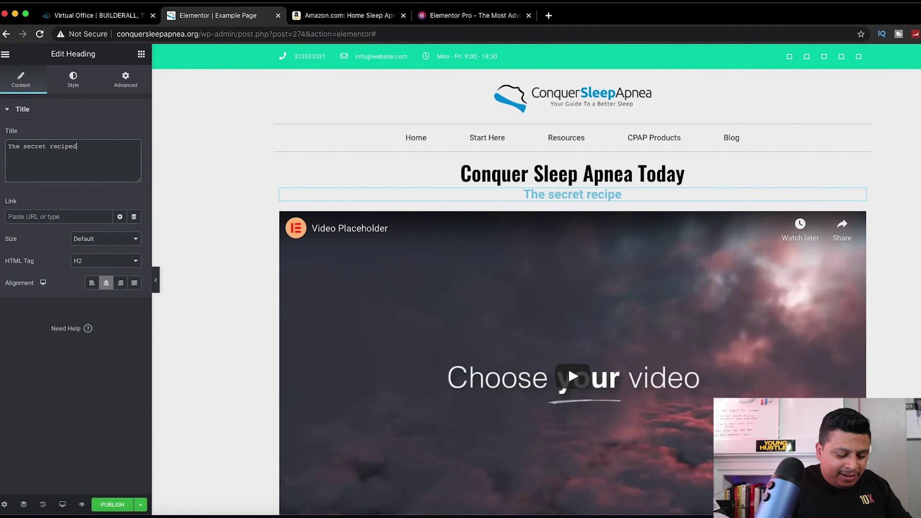
{"action": "type", "text": " to con"}
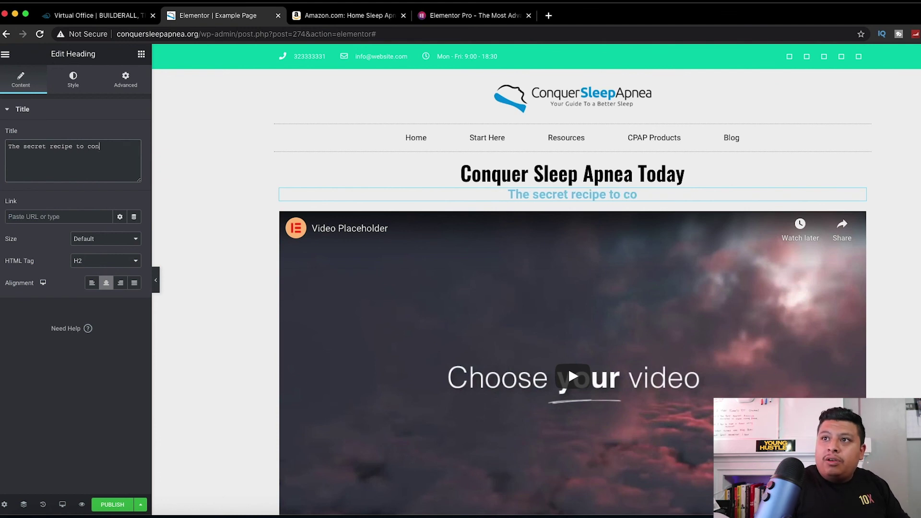
{"action": "type", "text": "quering sl"}
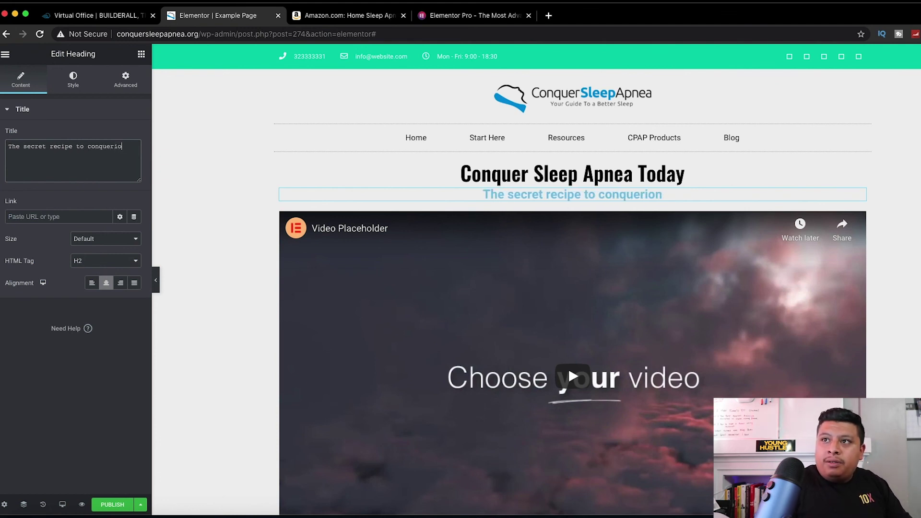
{"action": "type", "text": "eep apne"}
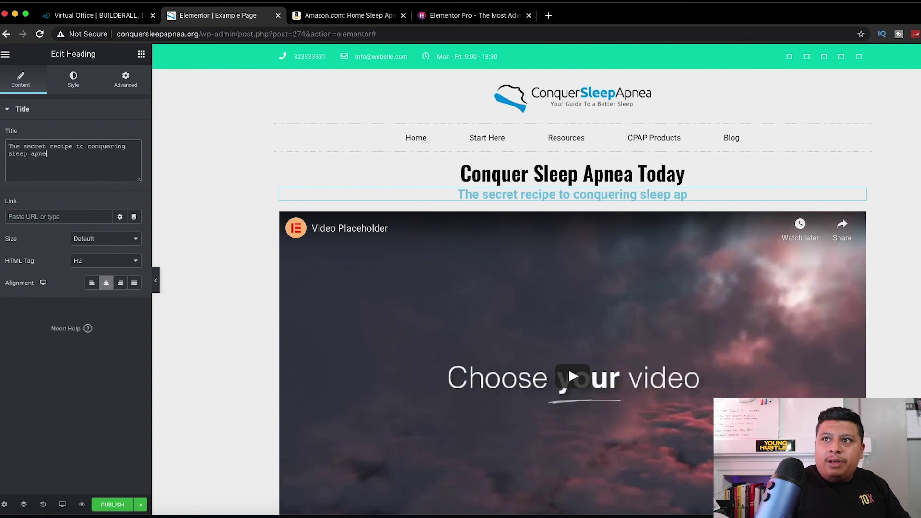
{"action": "type", "text": "a once and for all"}
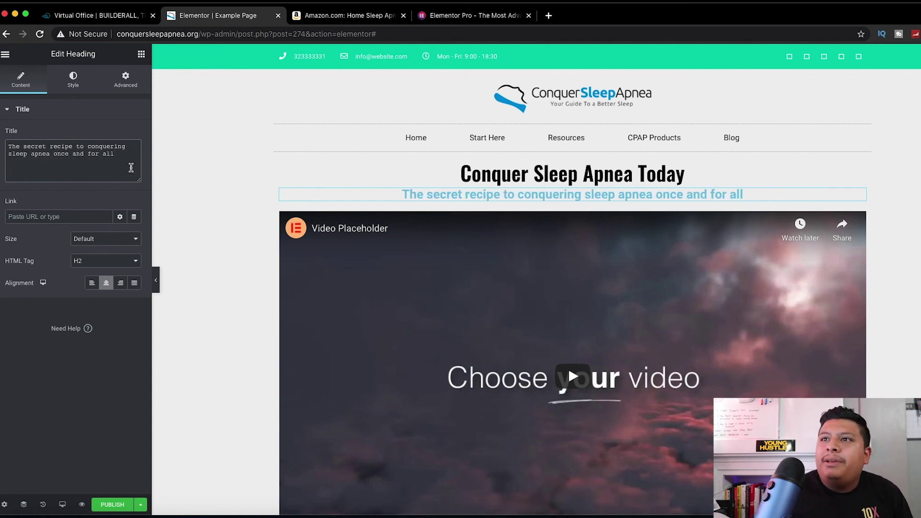
Set the second heading's text color to black
{"action": "left_click", "coordinate": [72, 81]}
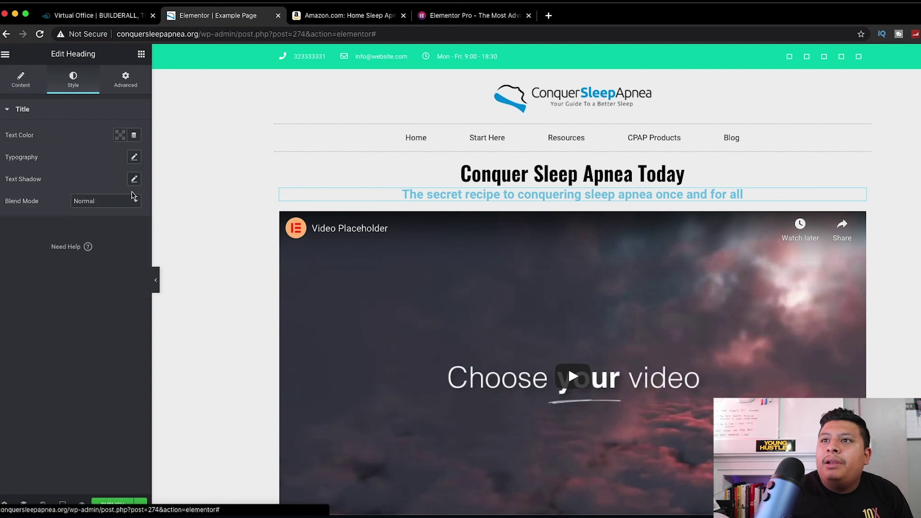
{"action": "left_click", "coordinate": [120, 136]}
{"action": "left_click", "coordinate": [152, 159]}
{"action": "left_click", "coordinate": [40, 149]}
Set the second heading's typography to Oswald at 27 px with the Capitalize transform
{"action": "left_click", "coordinate": [134, 158]}
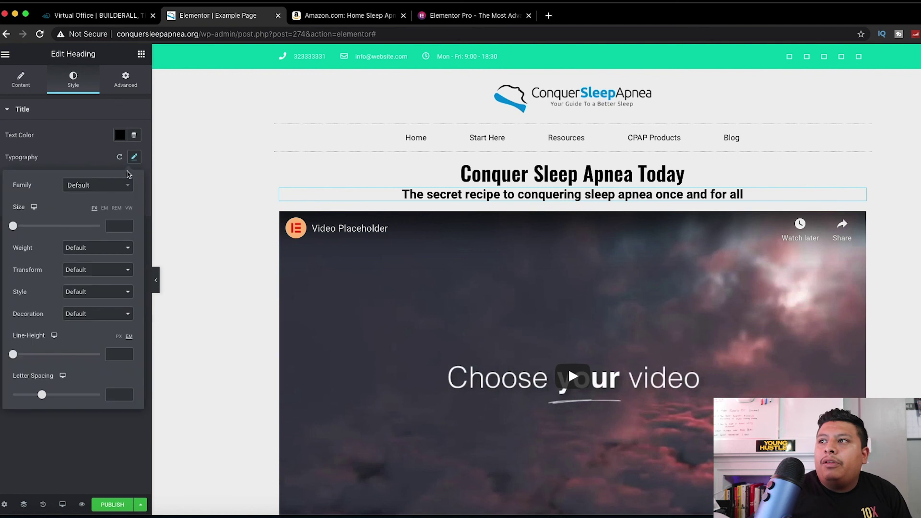
{"action": "left_click_drag", "start_coordinate": [20, 230], "coordinate": [28, 227]}
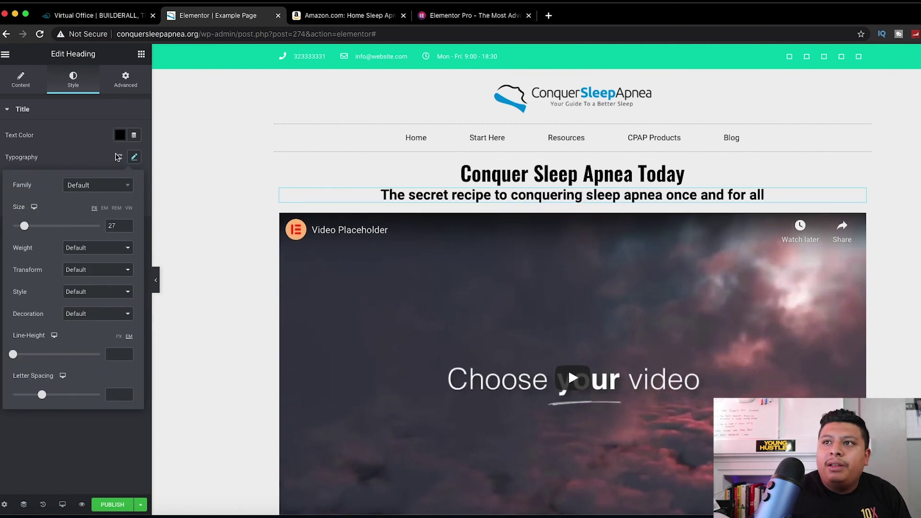
{"action": "left_click", "coordinate": [124, 188]}
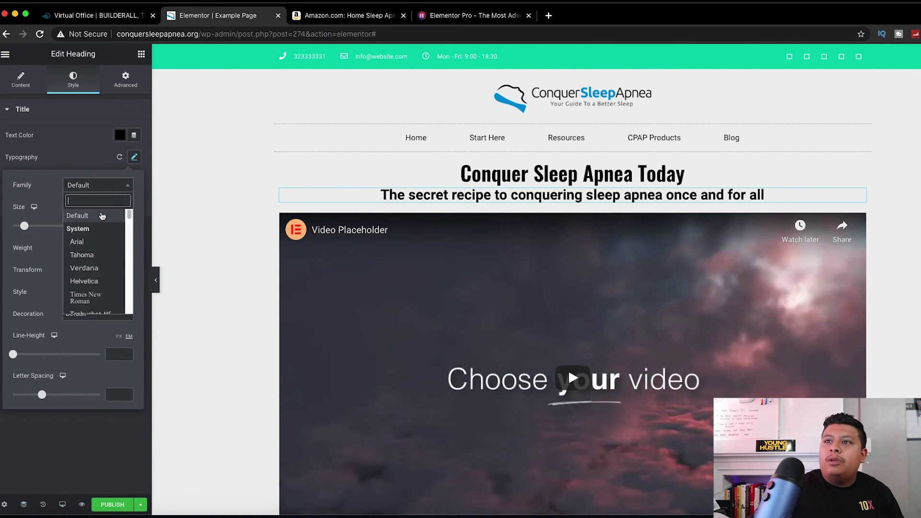
{"action": "type", "text": "oswa"}
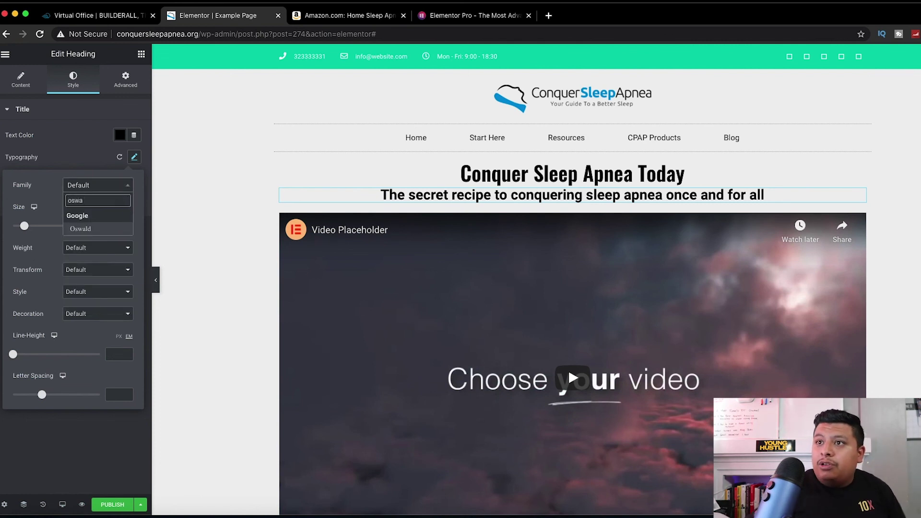
{"action": "left_click", "coordinate": [111, 233]}
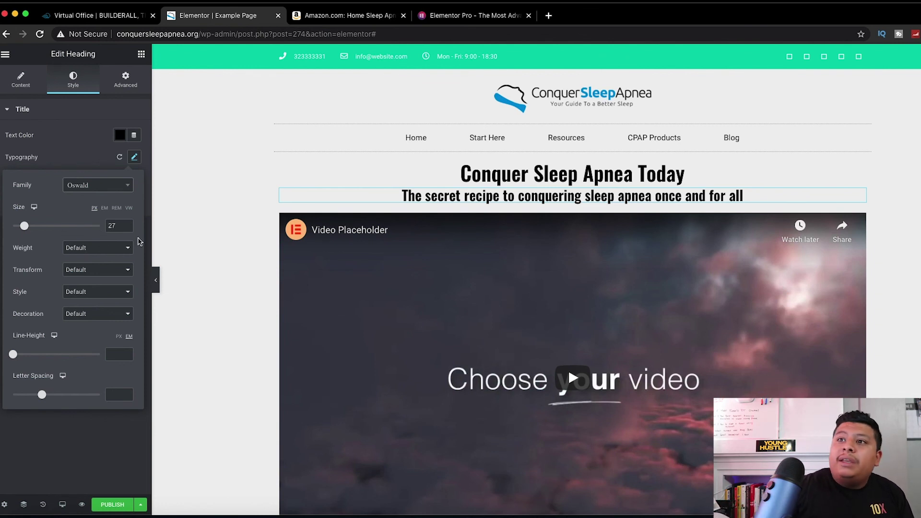
{"action": "left_click", "coordinate": [91, 276]}
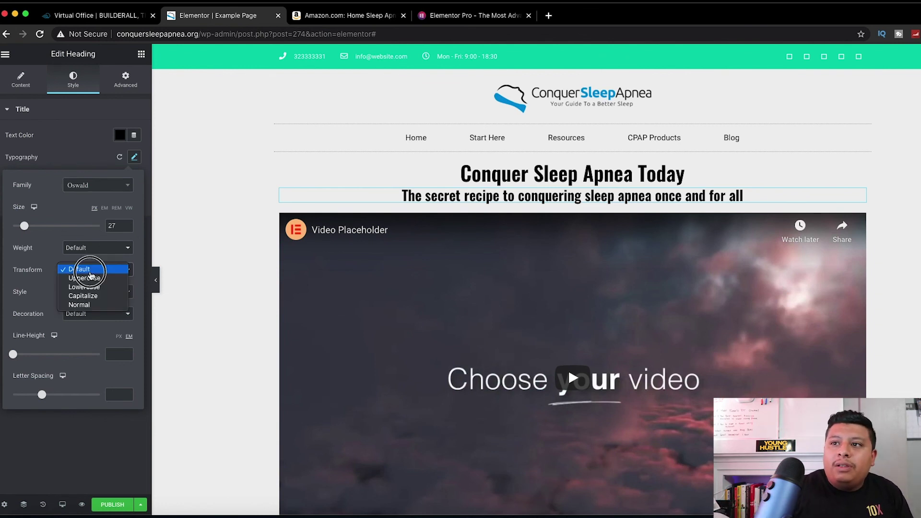
{"action": "left_click", "coordinate": [86, 298]}
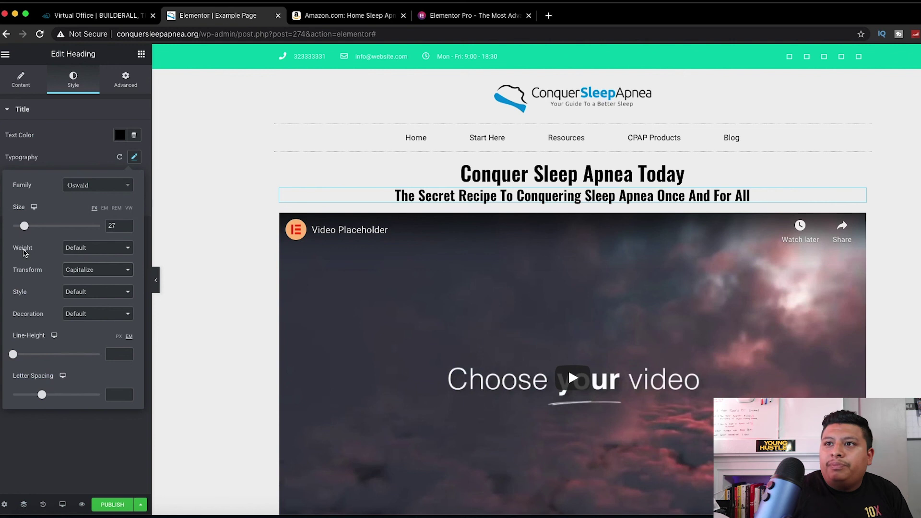
{"action": "left_click", "coordinate": [26, 115]}
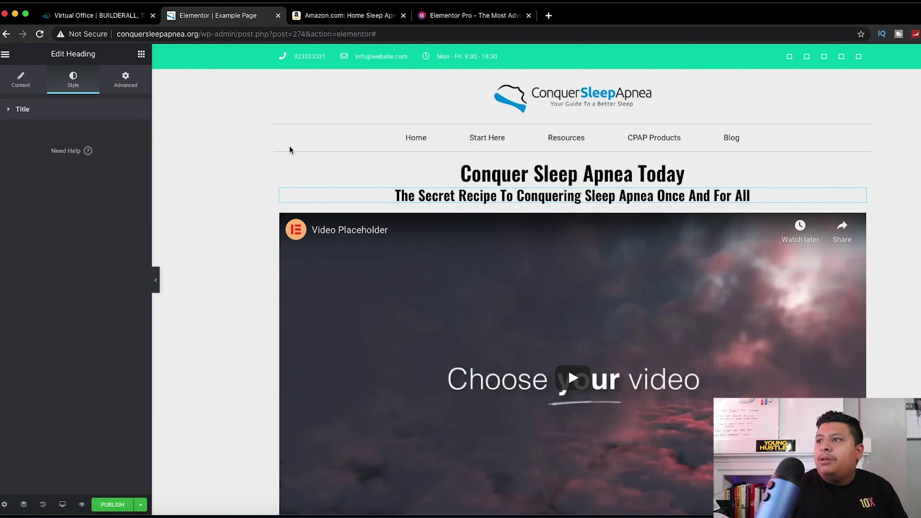
{"action": "left_click", "coordinate": [26, 85]}
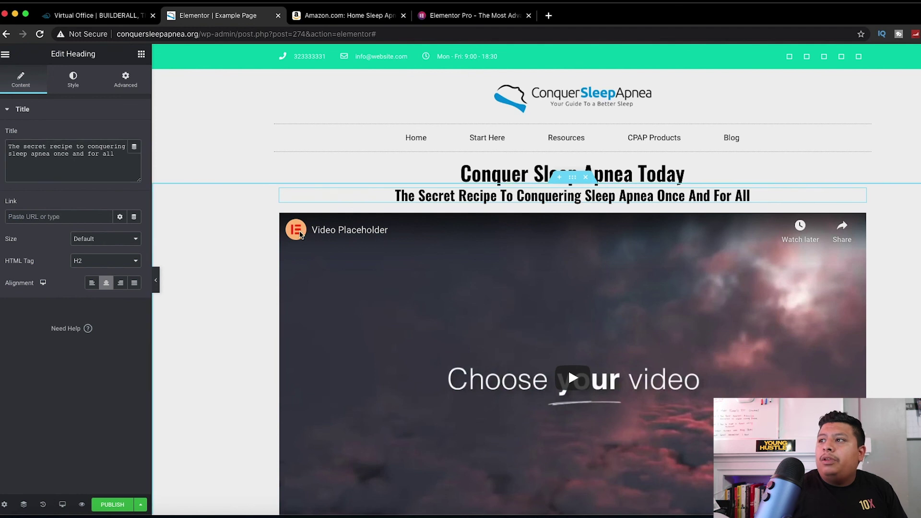
Preview the page's headings and video across the full window without the editing controls
{"action": "left_click", "coordinate": [156, 280]}
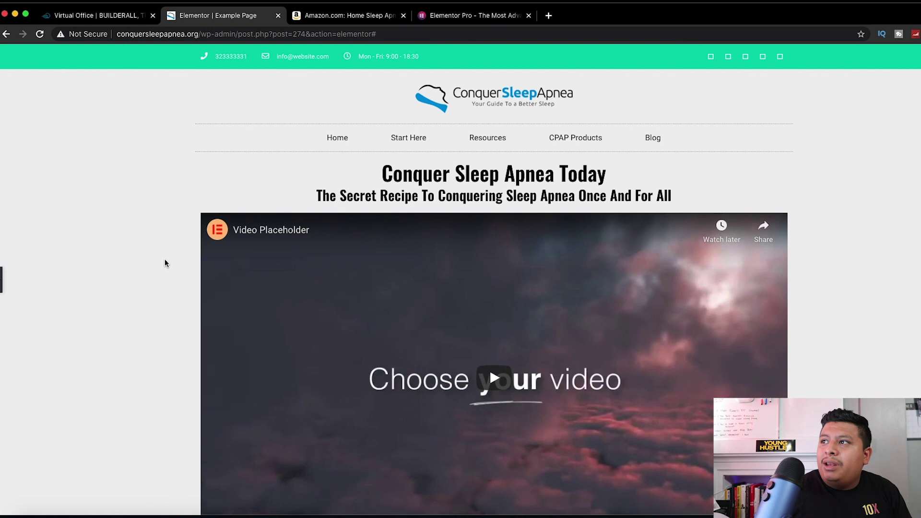
{"action": "scroll", "coordinate": [165, 263], "scroll_direction": "down", "scroll_amount": 1}
{"action": "scroll", "coordinate": [165, 263], "scroll_direction": "up", "scroll_amount": 1}
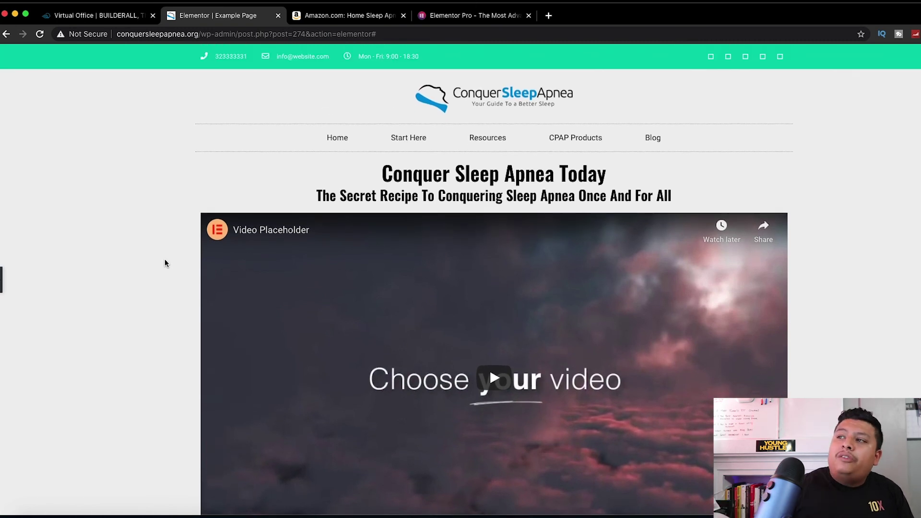
{"action": "scroll", "coordinate": [165, 263], "scroll_direction": "down", "scroll_amount": 2}
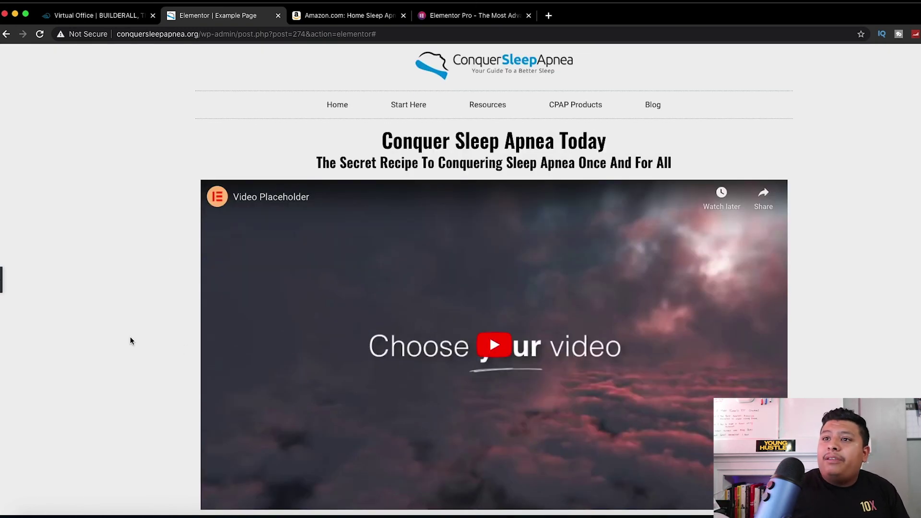
{"action": "left_click", "coordinate": [2, 286]}
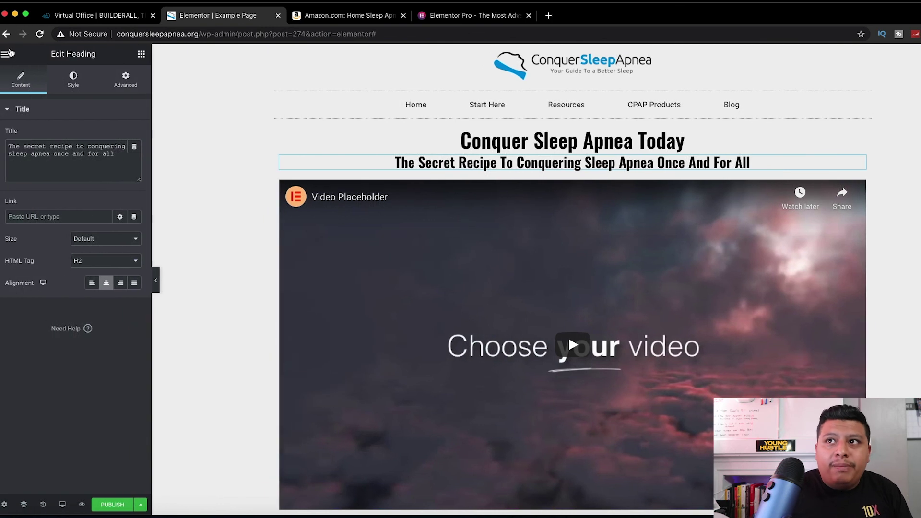
Add a Button widget below the video and center it
{"action": "left_click", "coordinate": [10, 54]}
{"action": "left_click", "coordinate": [5, 56]}
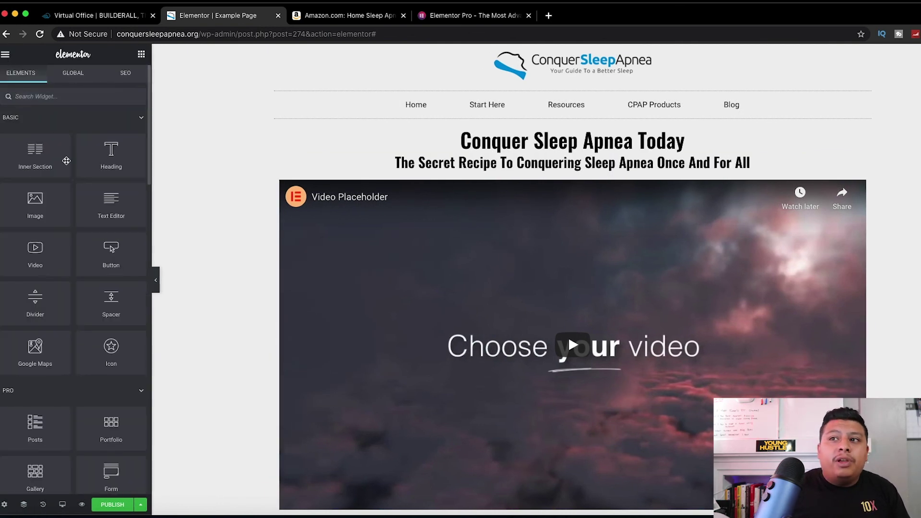
{"action": "left_click_drag", "start_coordinate": [115, 269], "coordinate": [545, 503]}
{"action": "scroll", "coordinate": [490, 349], "scroll_direction": "down", "scroll_amount": 4}
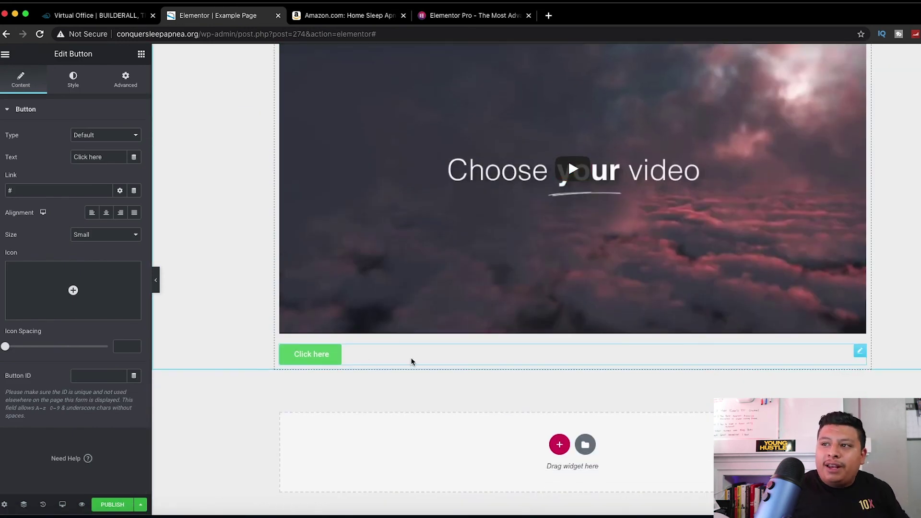
{"action": "left_click", "coordinate": [6, 55]}
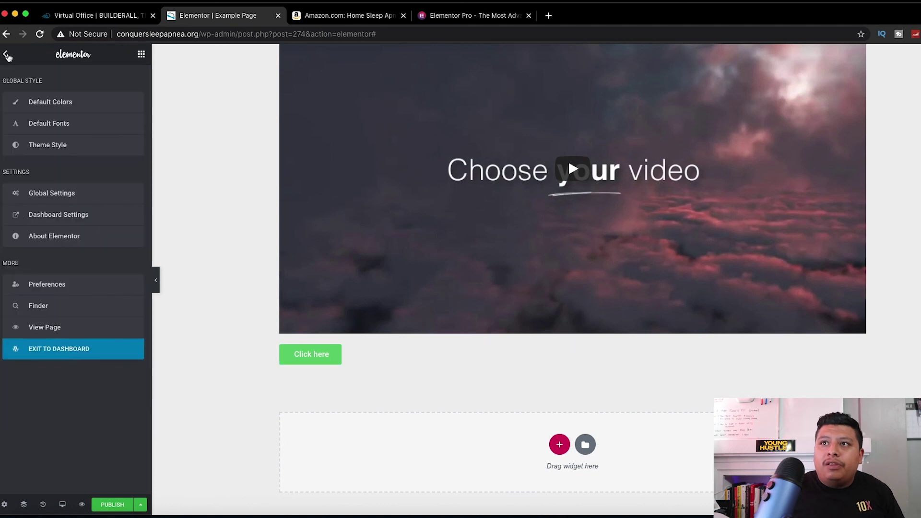
{"action": "left_click", "coordinate": [6, 53]}
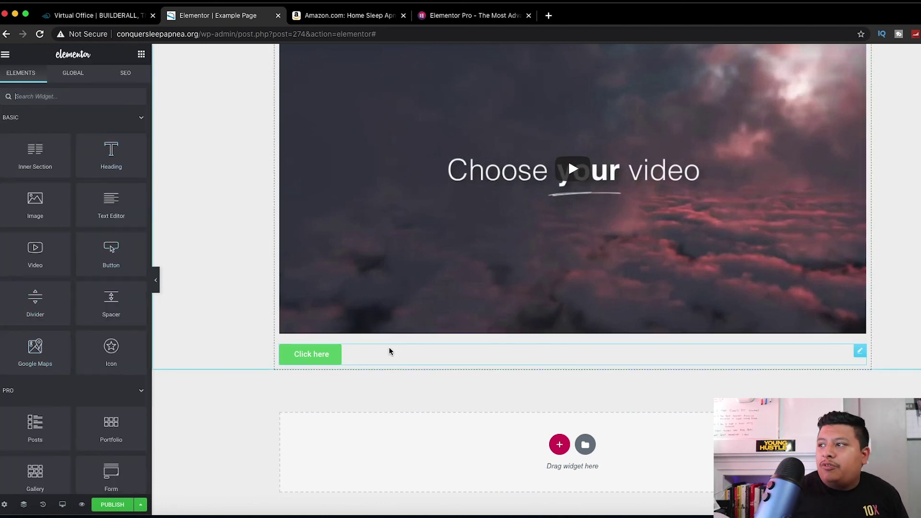
{"action": "left_click", "coordinate": [440, 360]}
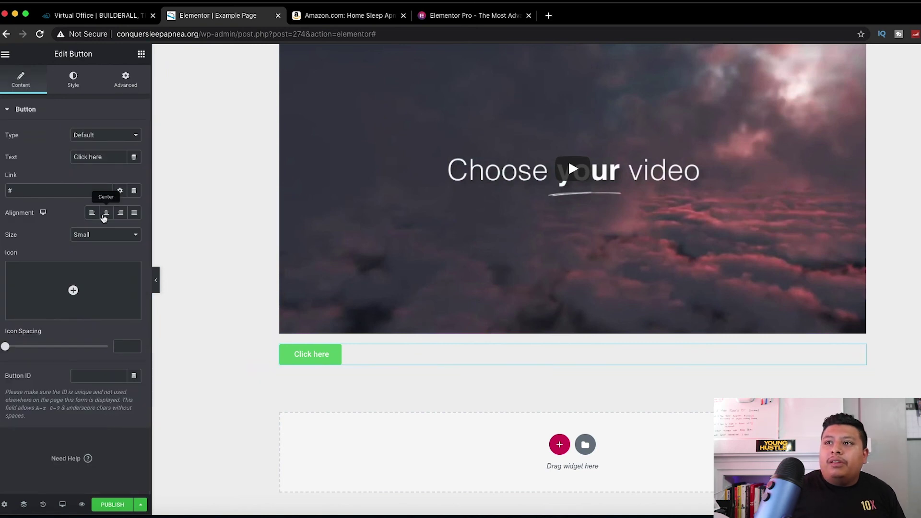
{"action": "left_click", "coordinate": [106, 212]}
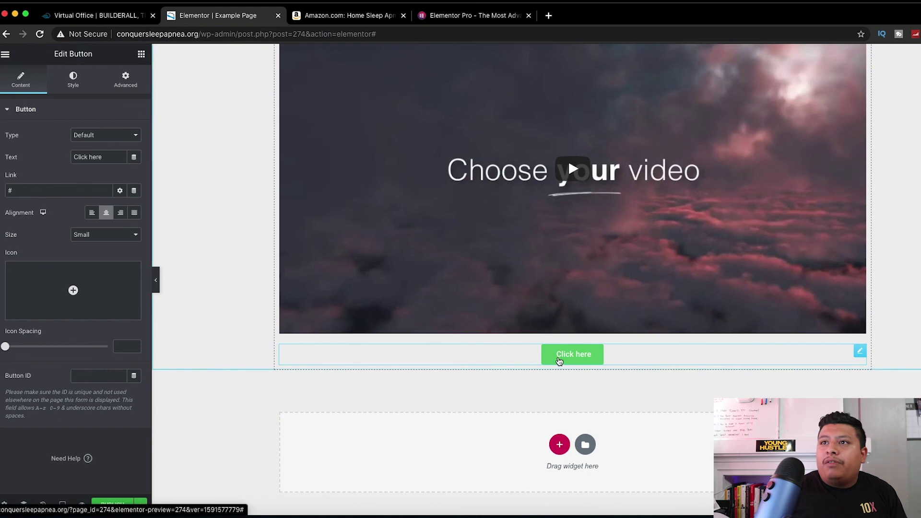
Set the button's text to "Get Your Free Ebook Today"
{"action": "double_click", "coordinate": [97, 158]}
{"action": "triple_click", "coordinate": [97, 157]}
{"action": "type", "text": "Get Your Fr"}
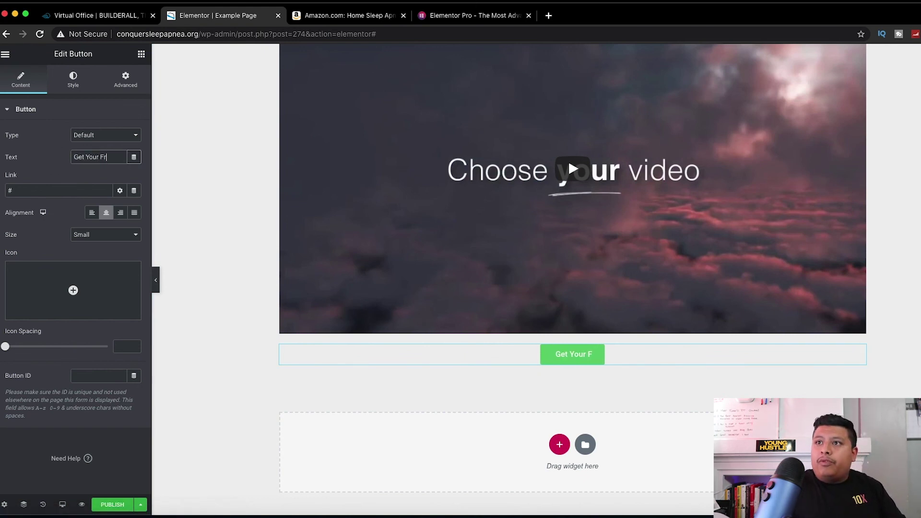
{"action": "type", "text": "ee Ebook T"}
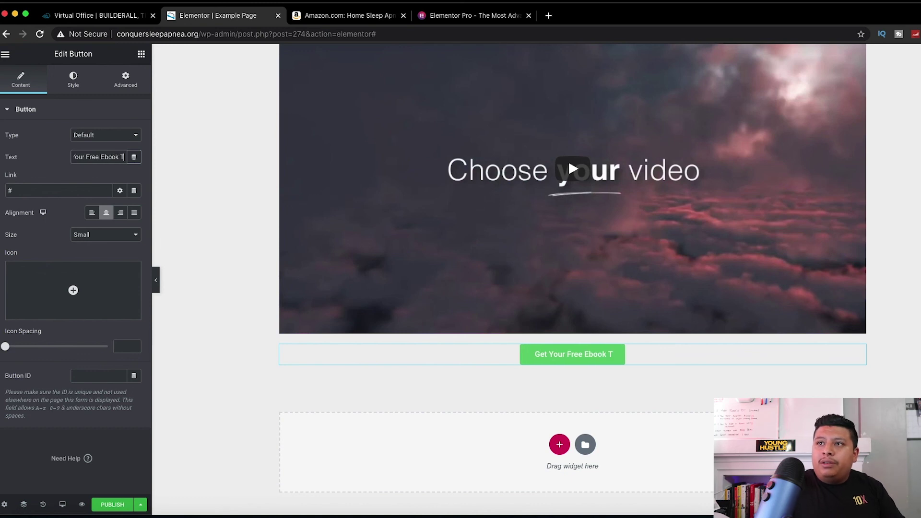
{"action": "key", "text": "Tab"}
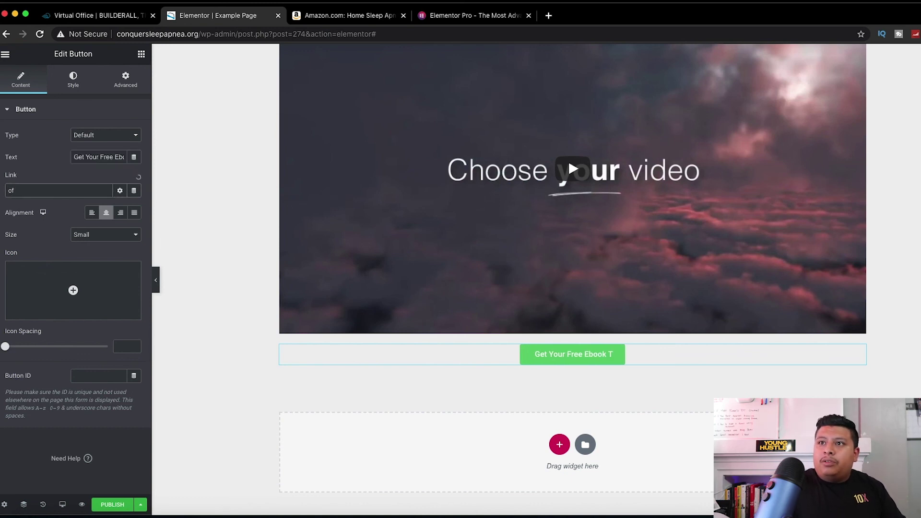
{"action": "left_click_drag", "start_coordinate": [92, 156], "coordinate": [221, 165]}
{"action": "left_click", "coordinate": [116, 158]}
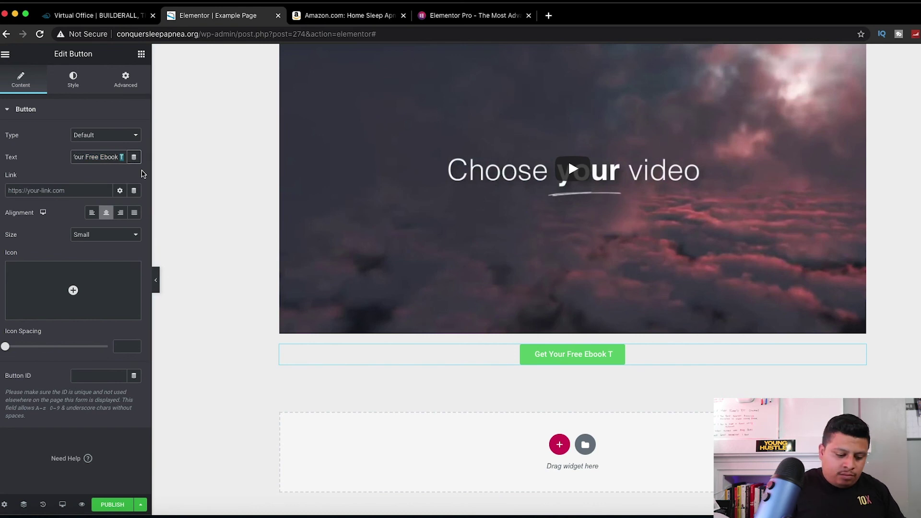
{"action": "type", "text": "oday"}
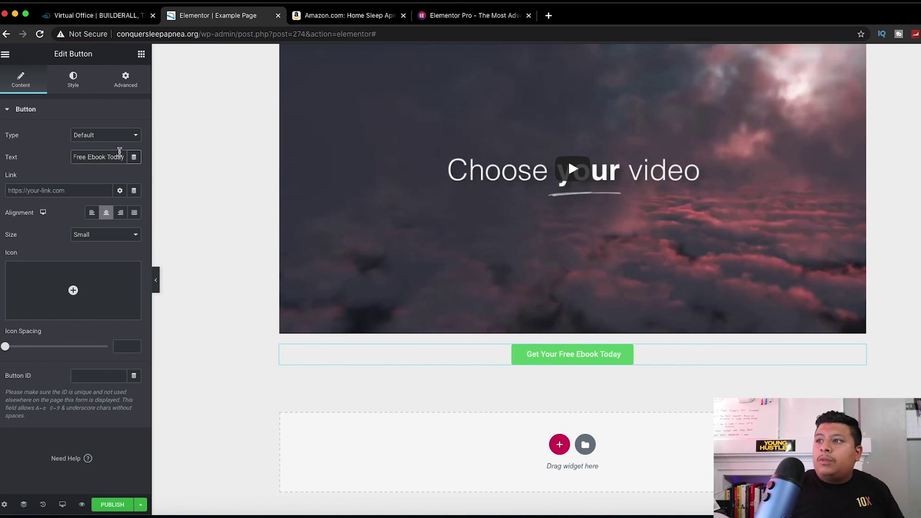
Set the button's link to ebbok.com
{"action": "left_click", "coordinate": [67, 186]}
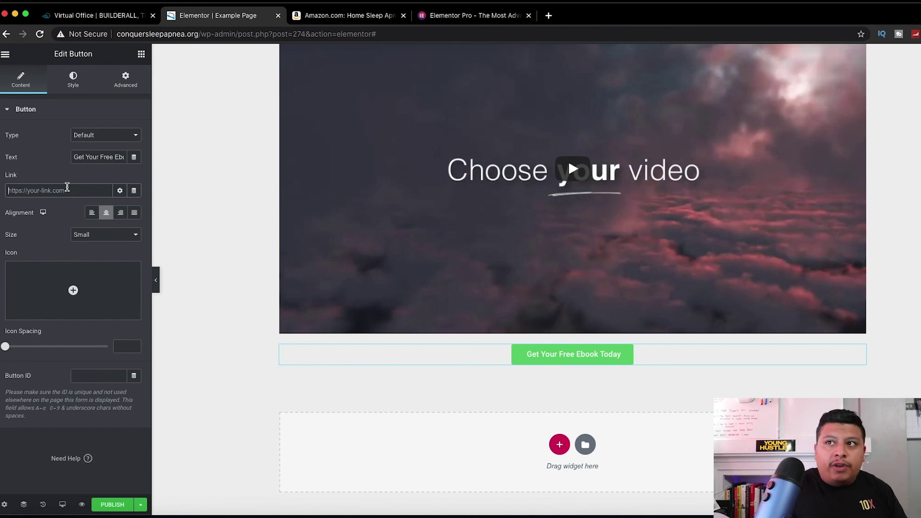
{"action": "type", "text": "ebbok.com"}
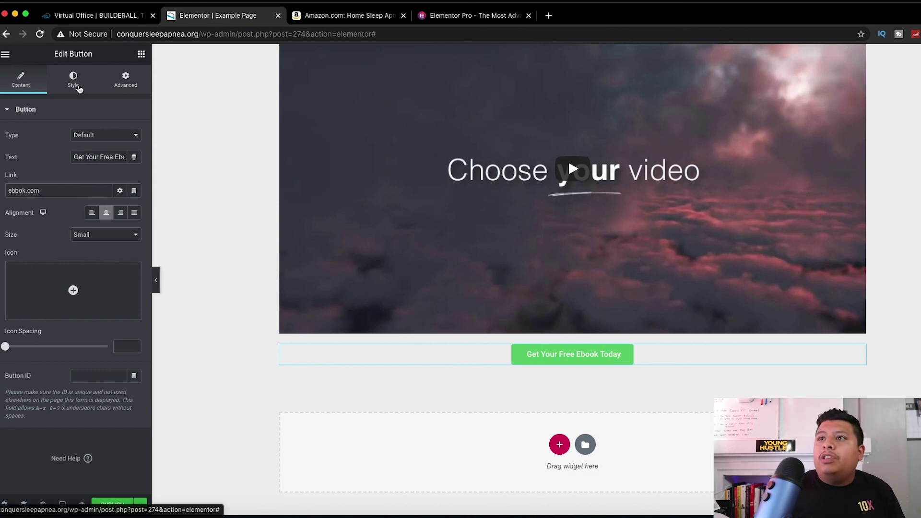
Try several preset swatches for the button's background color and settle on a bright blue
{"action": "left_click", "coordinate": [73, 79]}
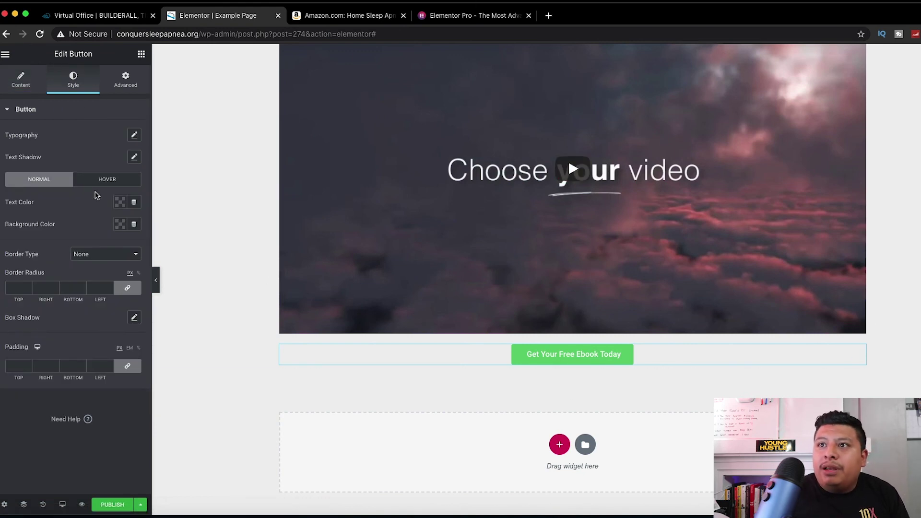
{"action": "left_click", "coordinate": [120, 225]}
{"action": "left_click", "coordinate": [155, 253]}
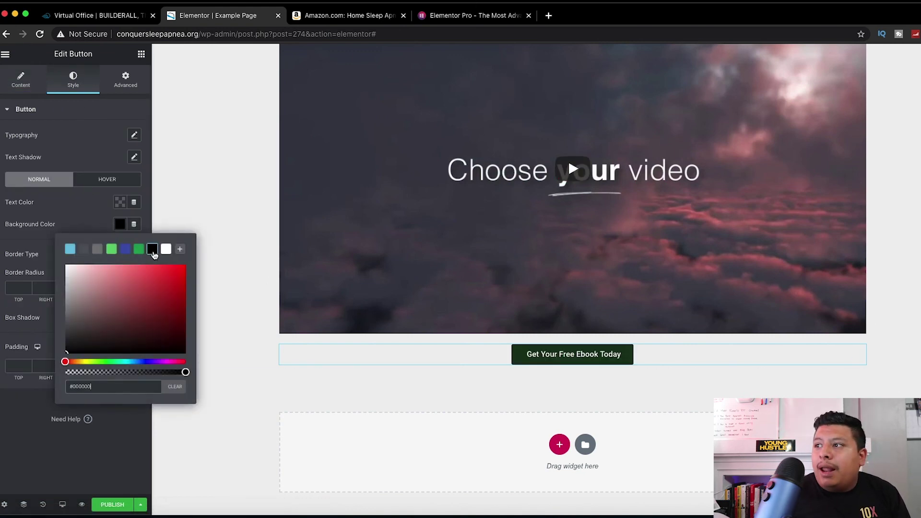
{"action": "left_click_drag", "start_coordinate": [125, 289], "coordinate": [207, 294]}
{"action": "left_click", "coordinate": [125, 249]}
{"action": "left_click", "coordinate": [111, 249]}
{"action": "left_click", "coordinate": [97, 249]}
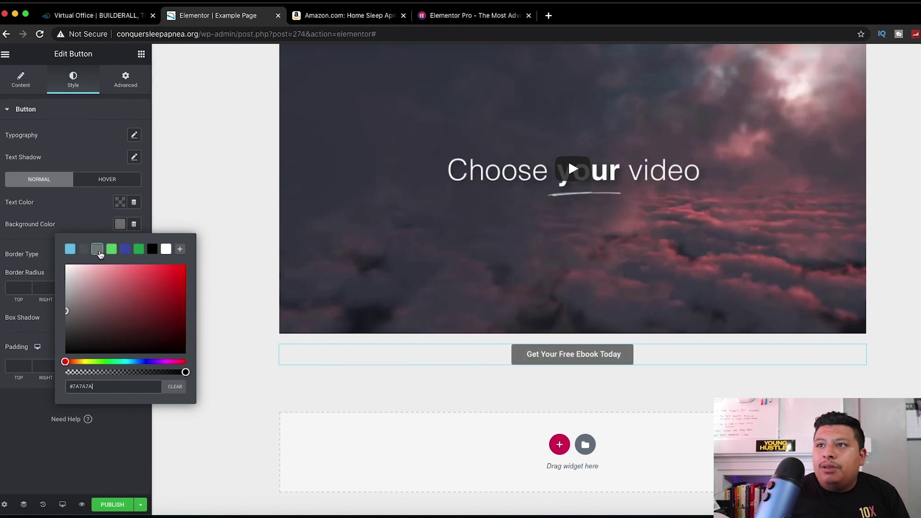
{"action": "left_click", "coordinate": [84, 249]}
{"action": "left_click", "coordinate": [70, 249]}
{"action": "left_click_drag", "start_coordinate": [131, 298], "coordinate": [181, 276]}
{"action": "left_click", "coordinate": [166, 249]}
{"action": "left_click", "coordinate": [76, 223]}
{"action": "left_click", "coordinate": [119, 227]}
{"action": "left_click_drag", "start_coordinate": [140, 300], "coordinate": [195, 271]}
{"action": "left_click", "coordinate": [81, 225]}
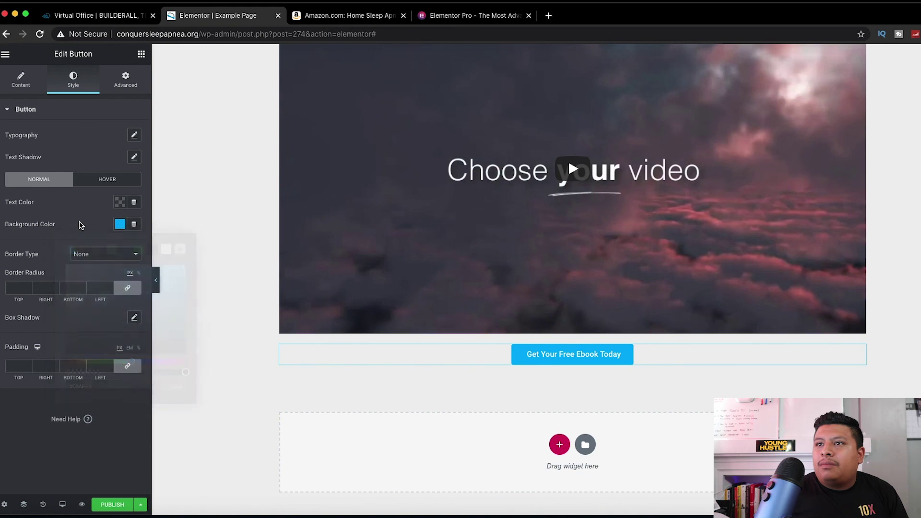
Review the page from the header and headings down to the video and the call-to-action button
{"action": "scroll", "coordinate": [552, 422], "scroll_direction": "up", "scroll_amount": 5}
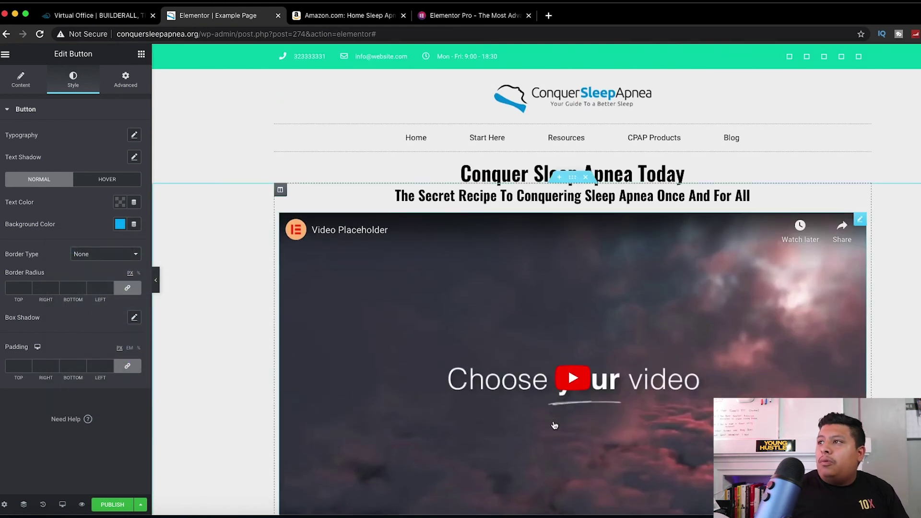
{"action": "scroll", "coordinate": [555, 425], "scroll_direction": "down", "scroll_amount": 5}
{"action": "scroll", "coordinate": [555, 424], "scroll_direction": "up", "scroll_amount": 5}
{"action": "scroll", "coordinate": [555, 424], "scroll_direction": "down", "scroll_amount": 3}
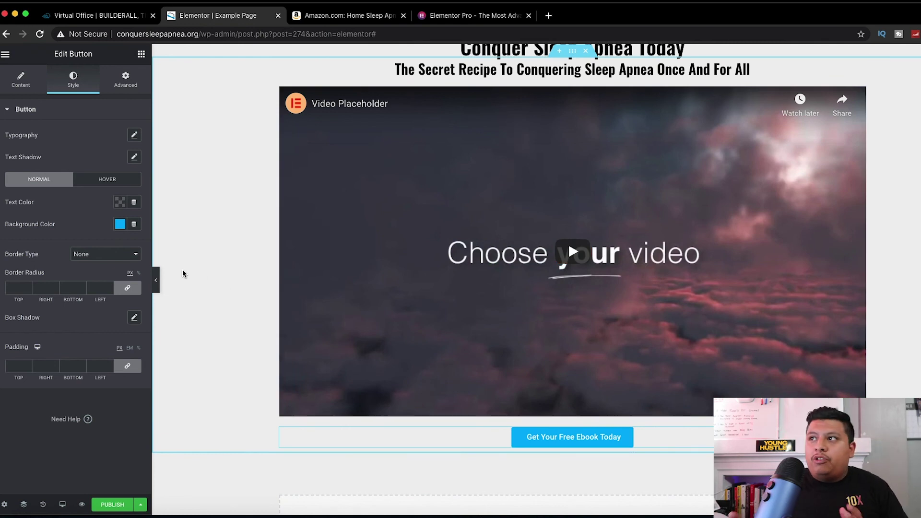
{"action": "scroll", "coordinate": [182, 269], "scroll_direction": "up", "scroll_amount": 3}
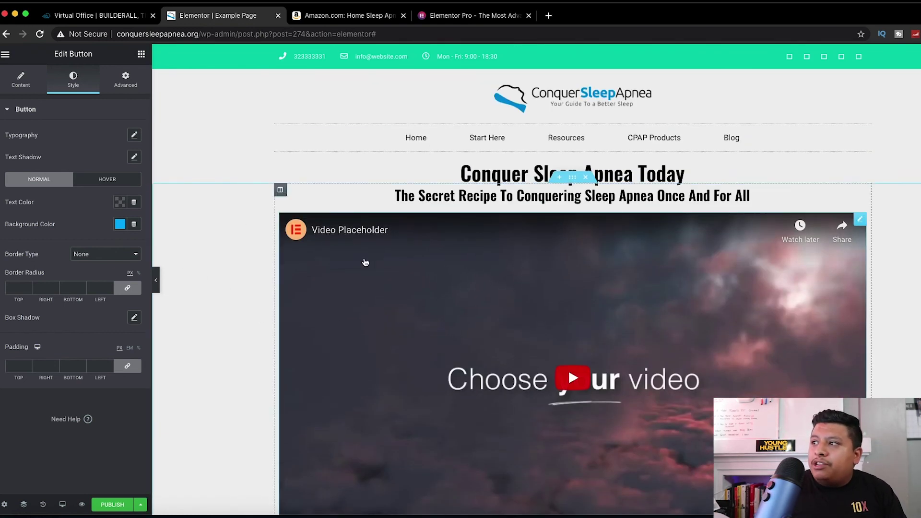
{"action": "scroll", "coordinate": [365, 262], "scroll_direction": "down", "scroll_amount": 5}
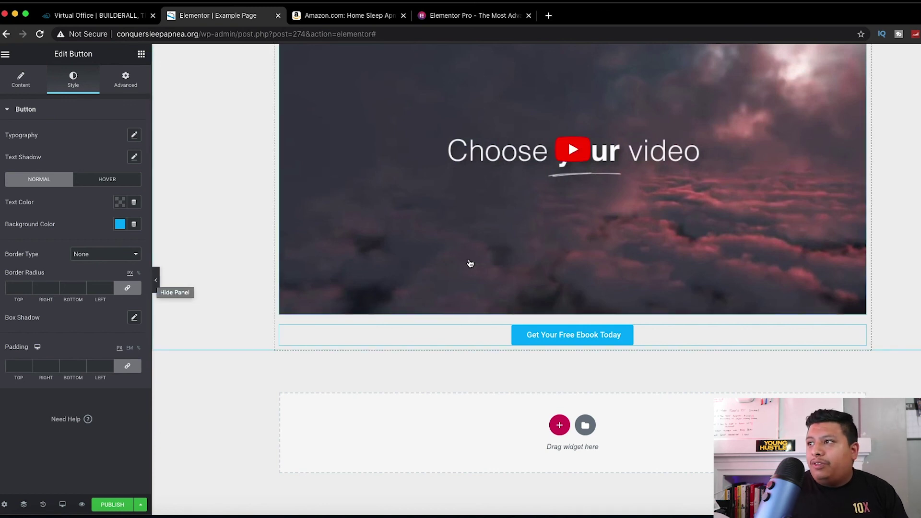
{"action": "scroll", "coordinate": [469, 264], "scroll_direction": "up", "scroll_amount": 5}
{"action": "scroll", "coordinate": [469, 264], "scroll_direction": "down", "scroll_amount": 3}
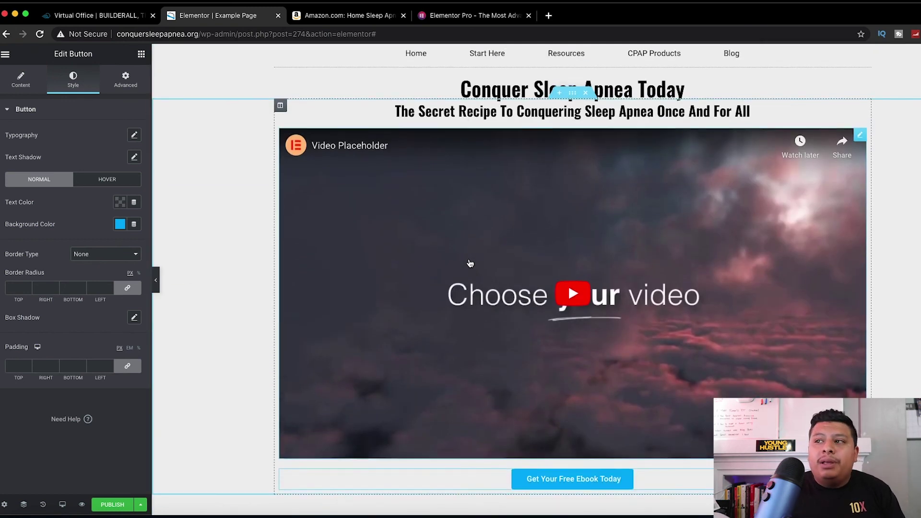
{"action": "scroll", "coordinate": [470, 263], "scroll_direction": "up", "scroll_amount": 3}
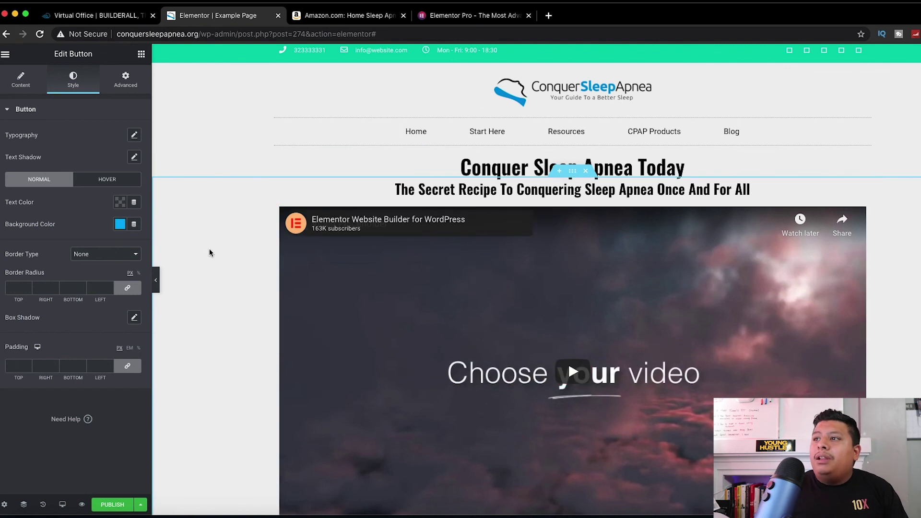
{"action": "scroll", "coordinate": [209, 253], "scroll_direction": "down", "scroll_amount": 2}
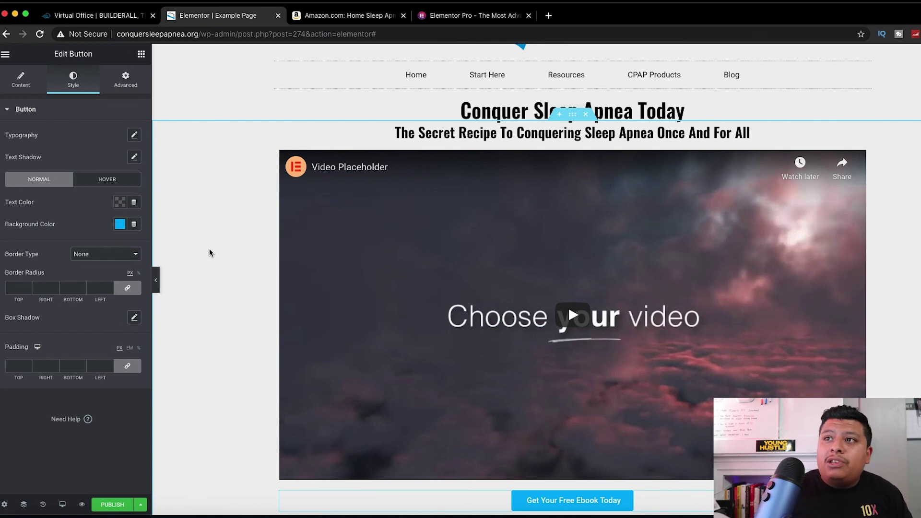
Add a new section with two equal columns below the call-to-action button
{"action": "left_click", "coordinate": [5, 55]}
{"action": "left_click", "coordinate": [5, 55]}
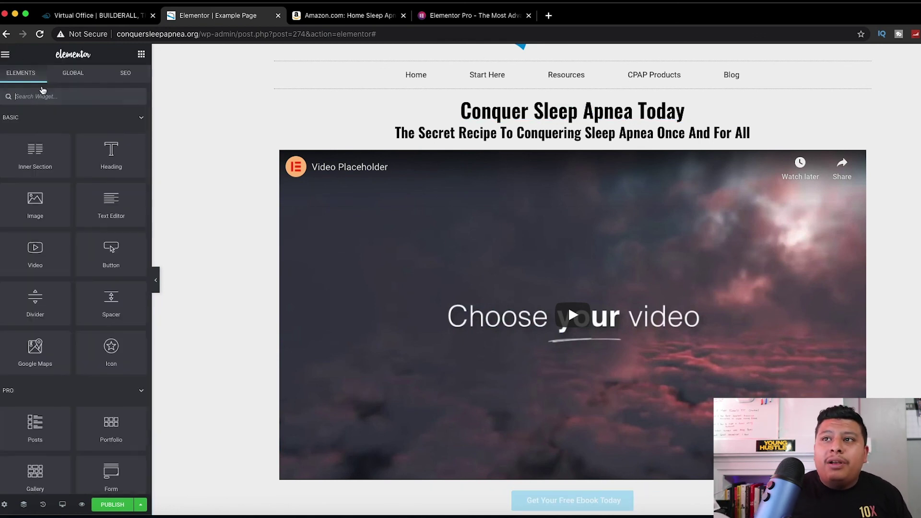
{"action": "scroll", "coordinate": [72, 274], "scroll_direction": "down", "scroll_amount": 4}
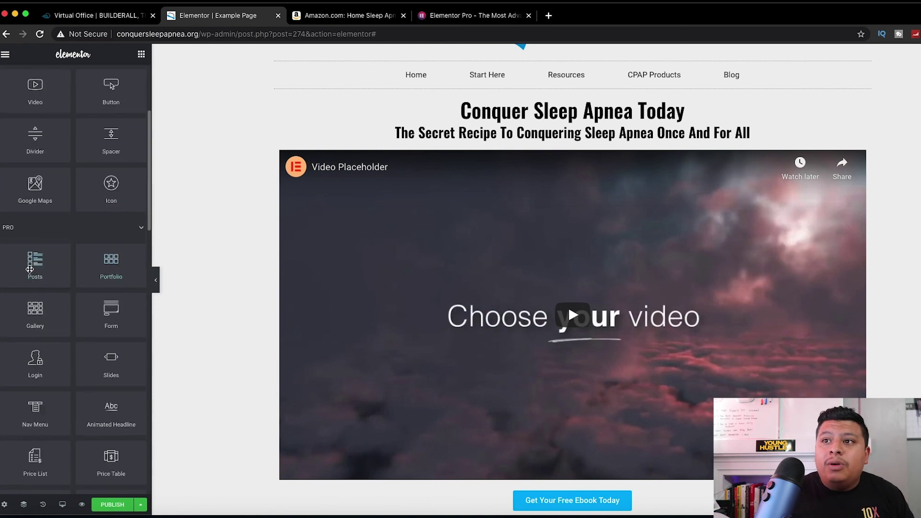
{"action": "scroll", "coordinate": [336, 307], "scroll_direction": "down", "scroll_amount": 3}
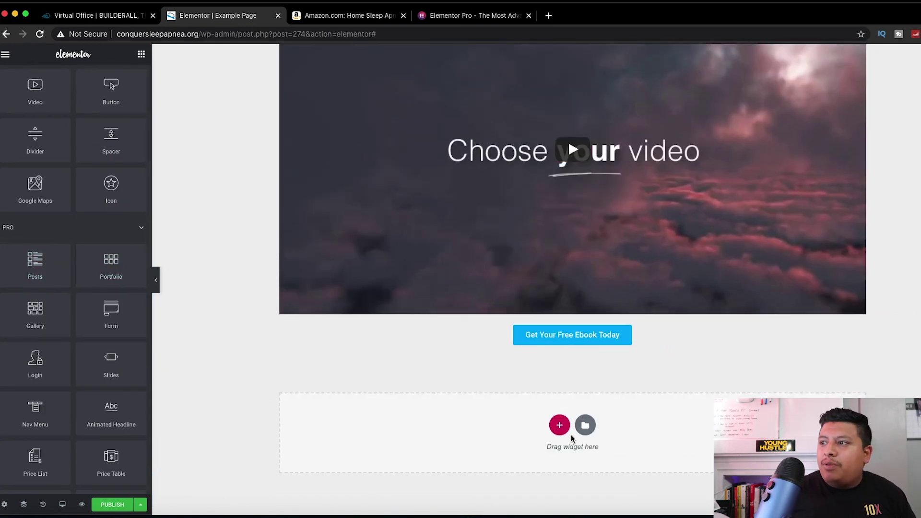
{"action": "left_click", "coordinate": [560, 426]}
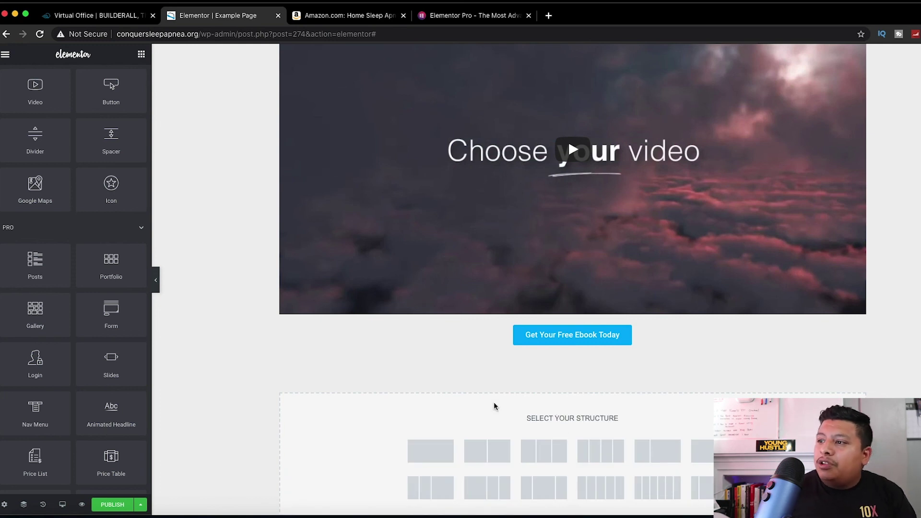
{"action": "left_click", "coordinate": [494, 460]}
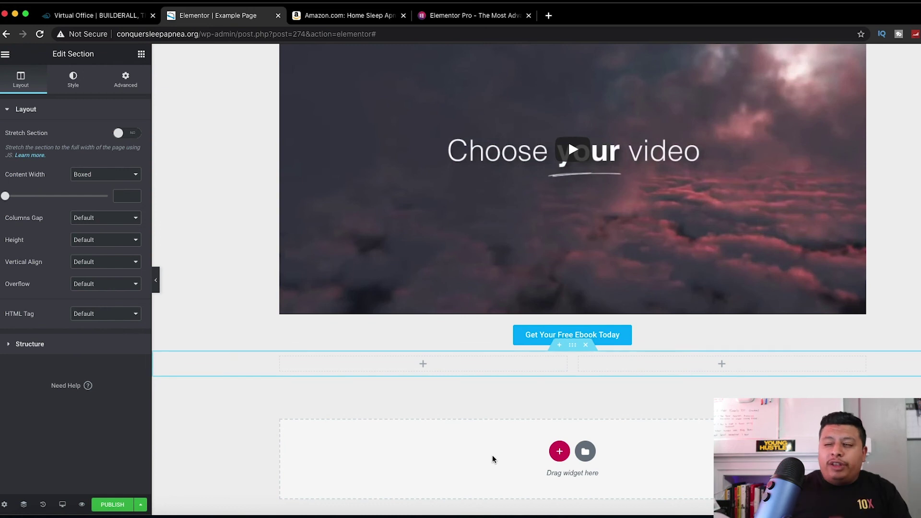
Place a Posts widget in the first column of the new two-column section
{"action": "left_click", "coordinate": [5, 54]}
{"action": "left_click", "coordinate": [5, 54]}
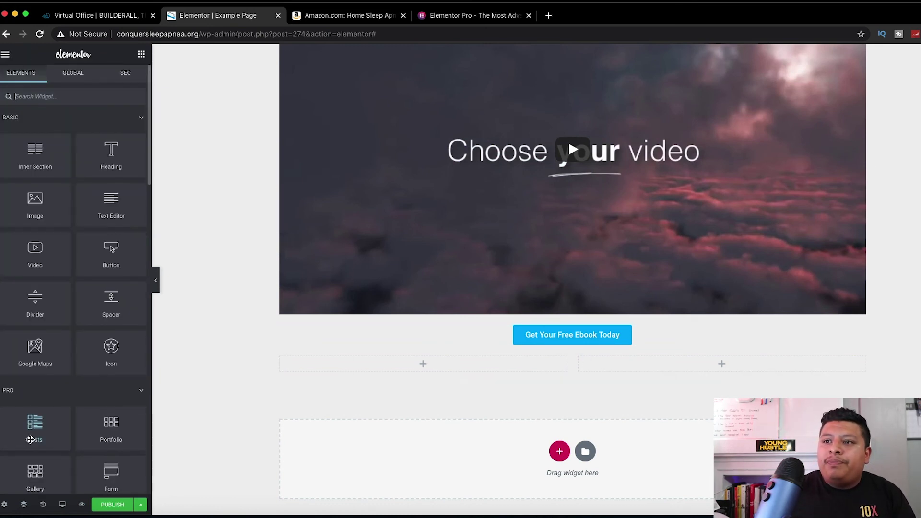
{"action": "left_click_drag", "start_coordinate": [35, 426], "coordinate": [358, 365]}
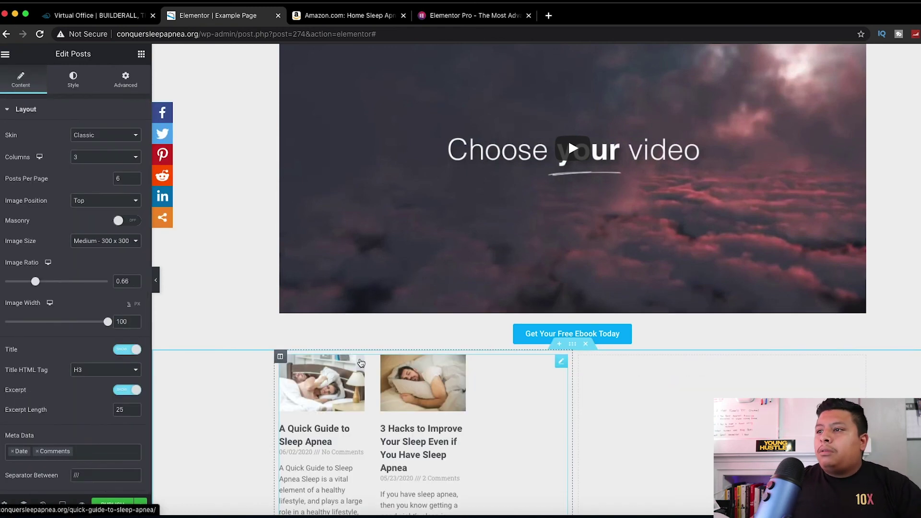
{"action": "scroll", "coordinate": [296, 375], "scroll_direction": "down", "scroll_amount": 3}
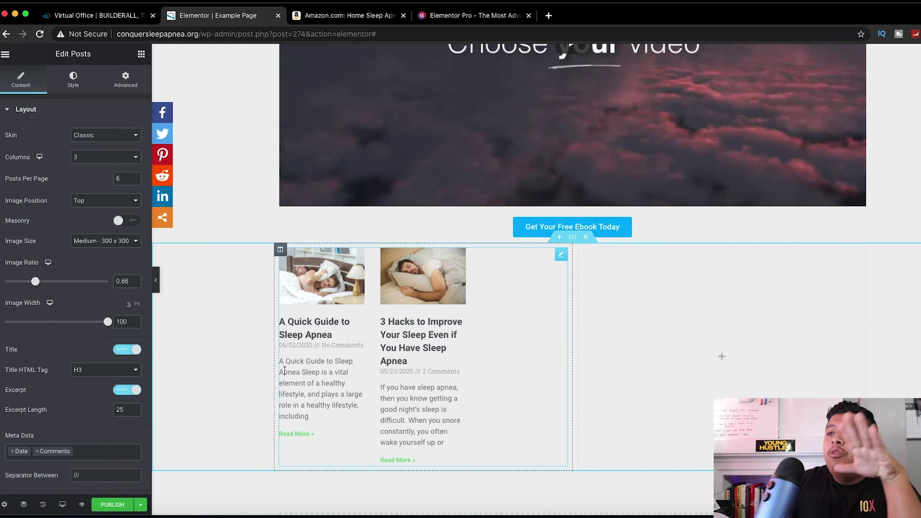
{"action": "scroll", "coordinate": [573, 371], "scroll_direction": "down", "scroll_amount": 3}
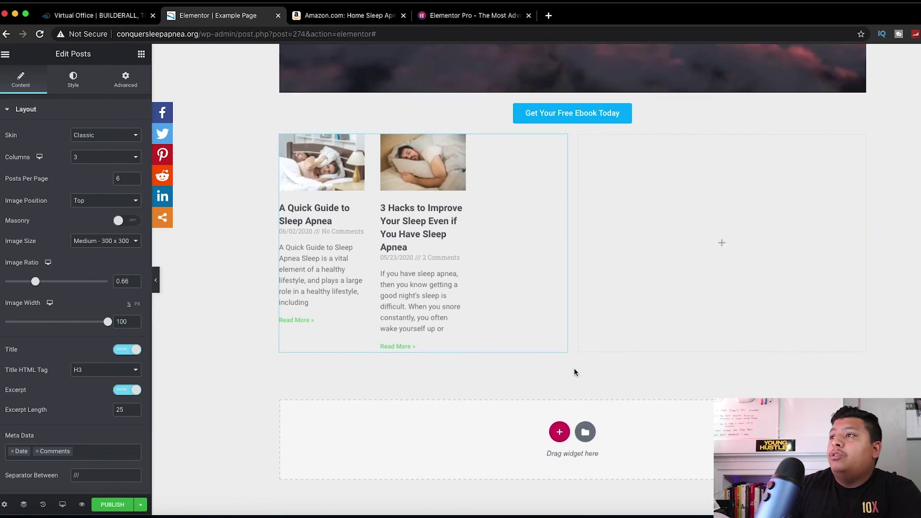
Widen the posts column so it takes up most of the section, leaving a narrow second column
{"action": "scroll", "coordinate": [574, 372], "scroll_direction": "up", "scroll_amount": 10}
{"action": "scroll", "coordinate": [574, 373], "scroll_direction": "down", "scroll_amount": 7}
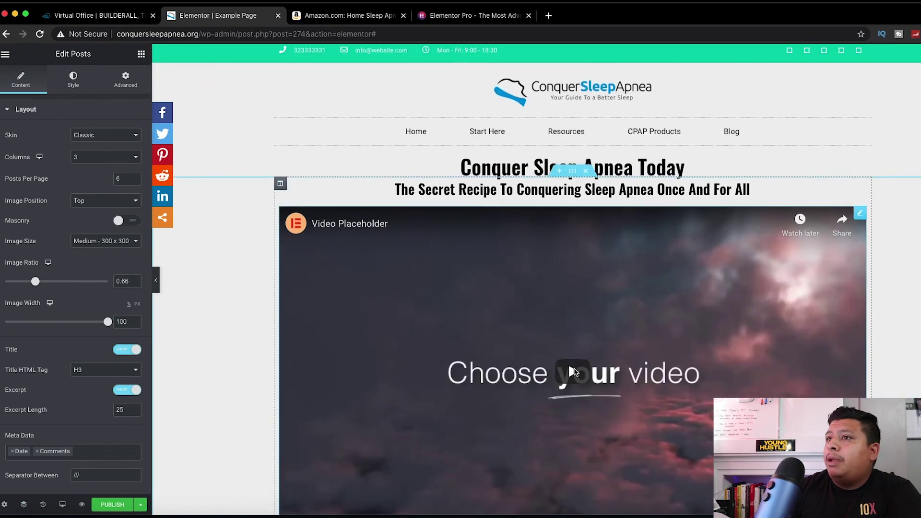
{"action": "scroll", "coordinate": [574, 369], "scroll_direction": "down", "scroll_amount": 3}
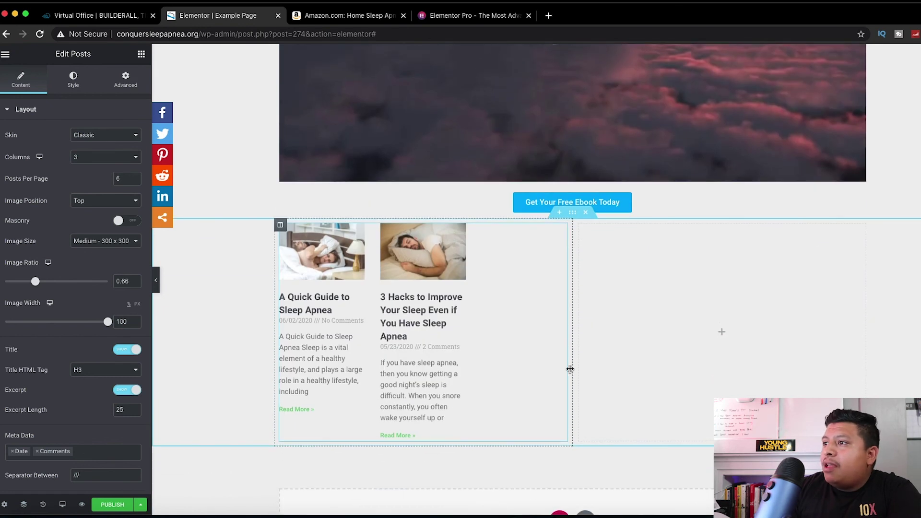
{"action": "left_click_drag", "start_coordinate": [574, 352], "coordinate": [775, 346]}
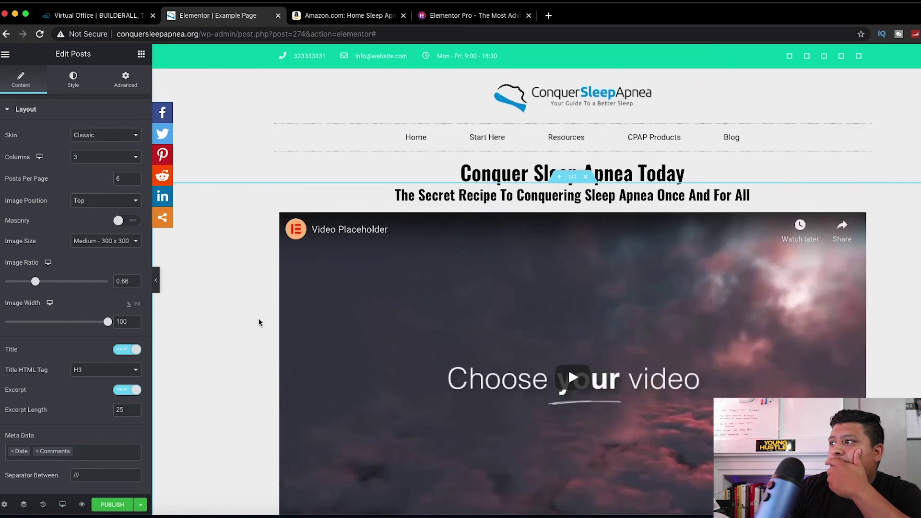
Set the Posts widget's Columns to 1 and check the stacked posts on the page
{"action": "scroll", "coordinate": [259, 322], "scroll_direction": "down", "scroll_amount": 2}
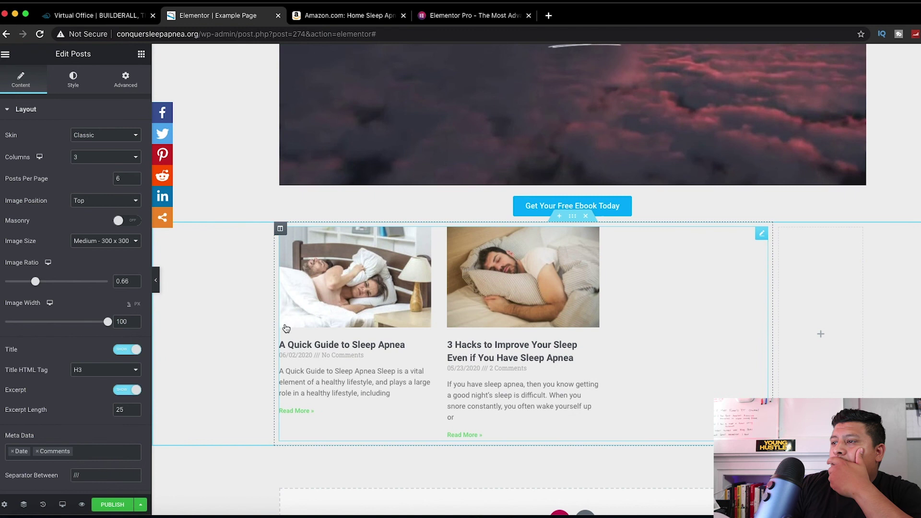
{"action": "left_click", "coordinate": [93, 161]}
{"action": "left_click", "coordinate": [95, 143]}
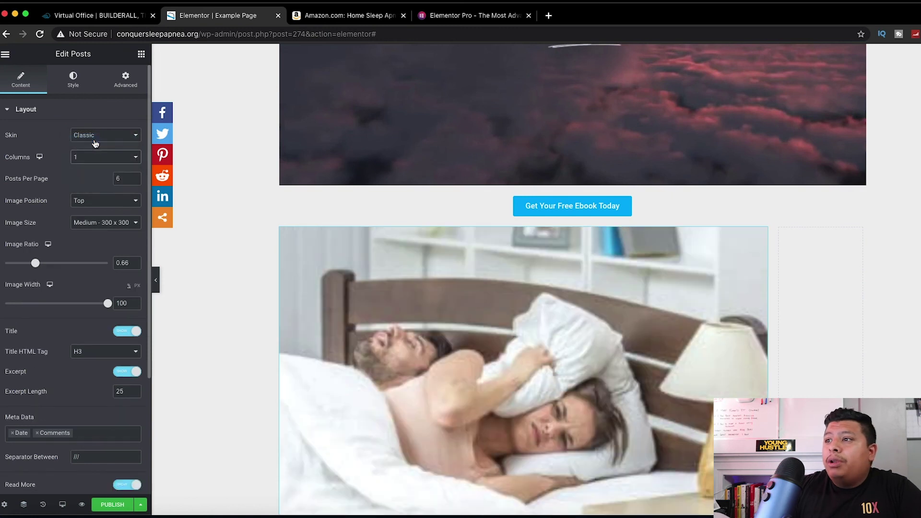
{"action": "scroll", "coordinate": [207, 315], "scroll_direction": "down", "scroll_amount": 4}
{"action": "scroll", "coordinate": [200, 313], "scroll_direction": "down", "scroll_amount": 8}
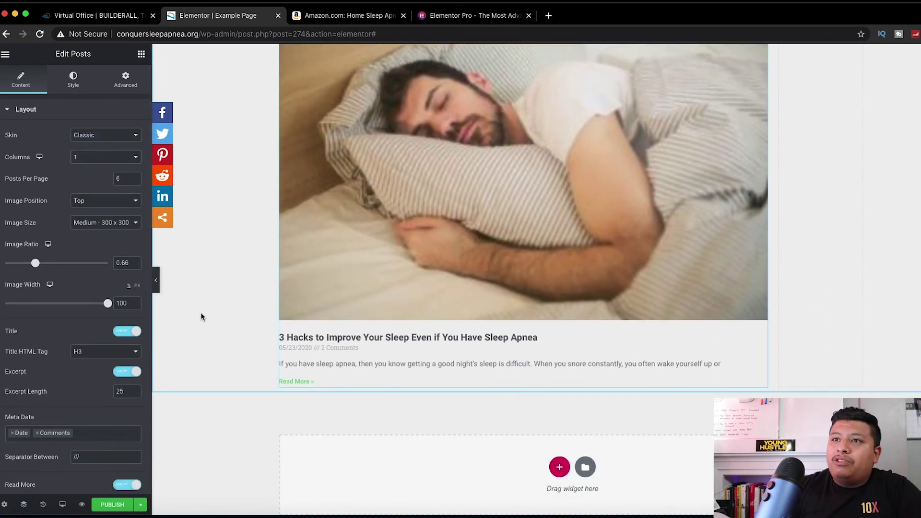
{"action": "scroll", "coordinate": [200, 312], "scroll_direction": "up", "scroll_amount": 10}
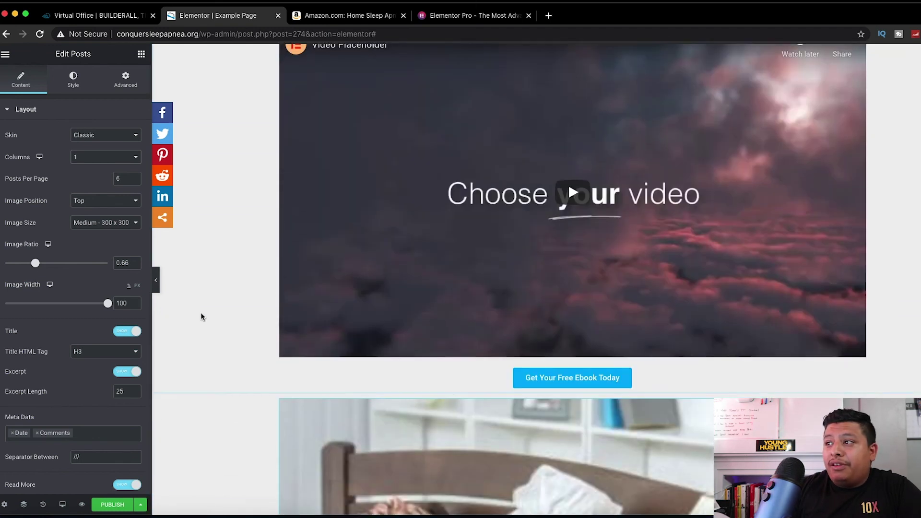
{"action": "scroll", "coordinate": [200, 313], "scroll_direction": "down", "scroll_amount": 5}
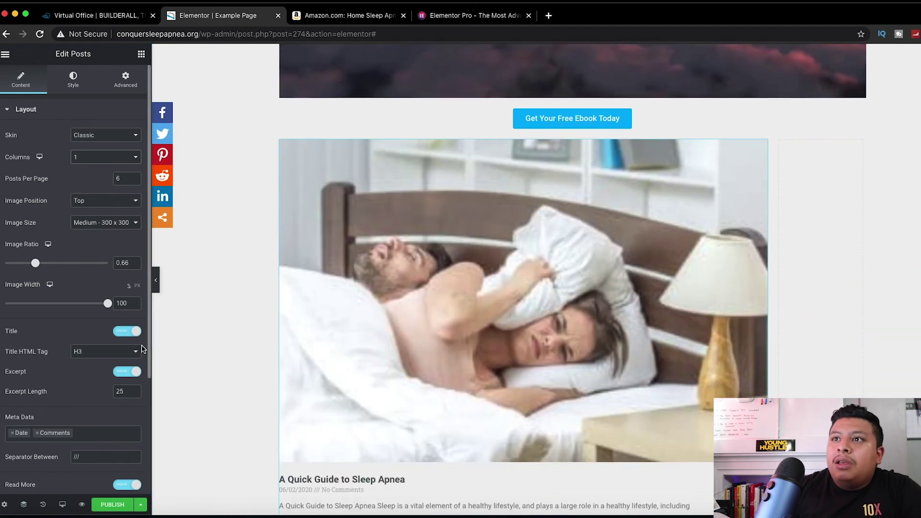
{"action": "scroll", "coordinate": [204, 266], "scroll_direction": "down", "scroll_amount": 4}
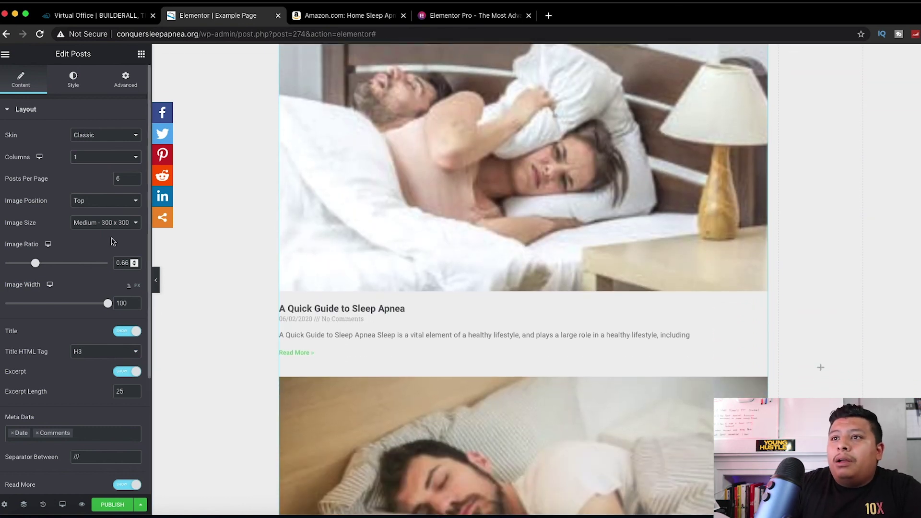
Set the posts' Image Position to Left, with an image ratio of 0.41 and an image width of 20%
{"action": "left_click", "coordinate": [98, 200]}
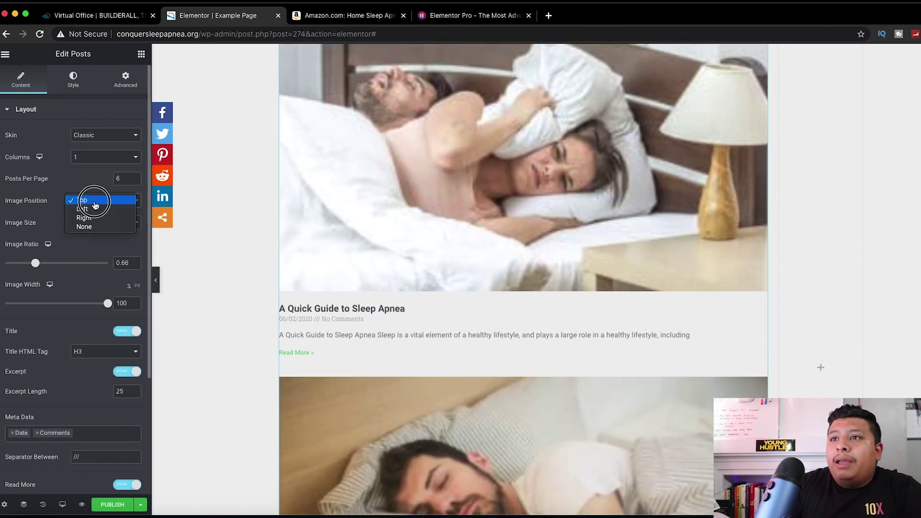
{"action": "left_click", "coordinate": [95, 210]}
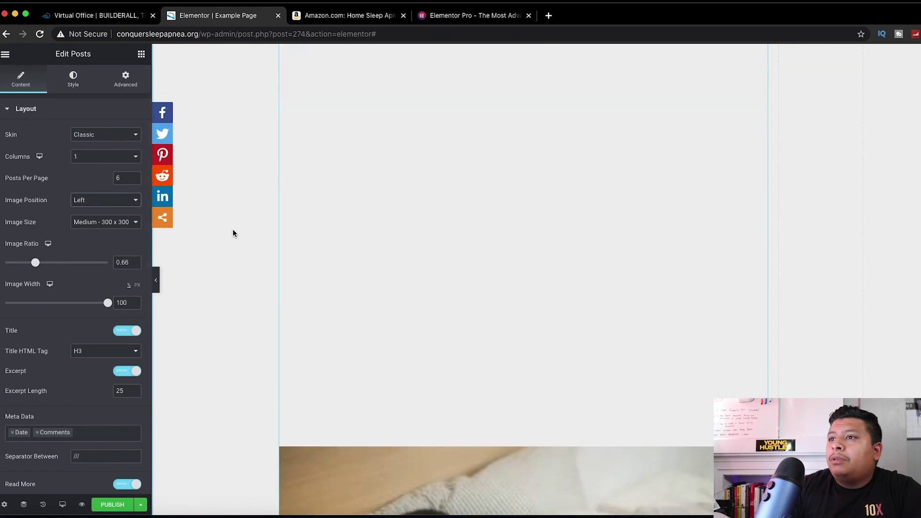
{"action": "left_click_drag", "start_coordinate": [35, 263], "coordinate": [22, 263]}
{"action": "left_click_drag", "start_coordinate": [107, 302], "coordinate": [17, 302]}
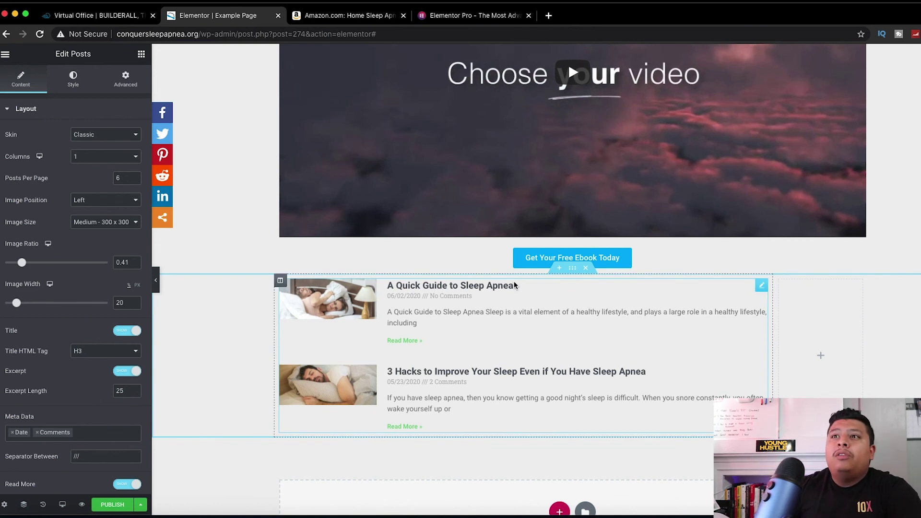
{"action": "scroll", "coordinate": [44, 236], "scroll_direction": "down", "scroll_amount": 4}
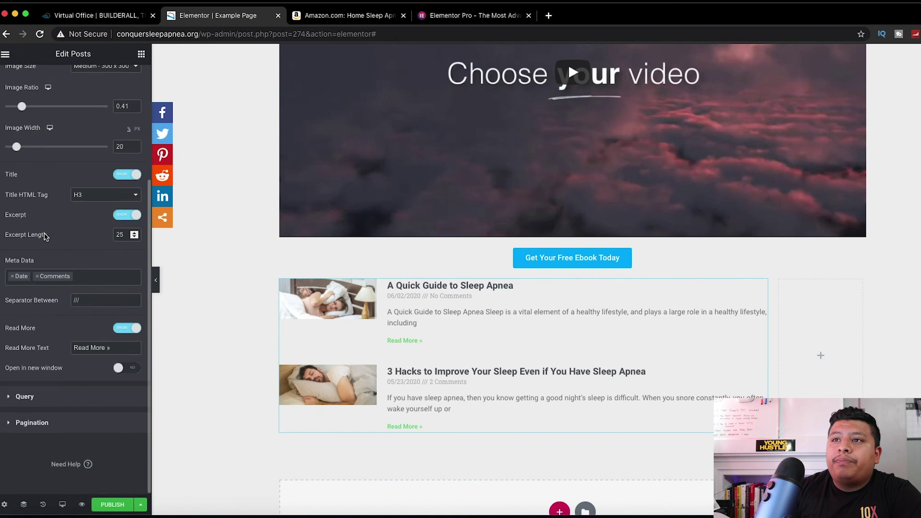
{"action": "scroll", "coordinate": [44, 236], "scroll_direction": "up", "scroll_amount": 5}
{"action": "left_click", "coordinate": [71, 82]}
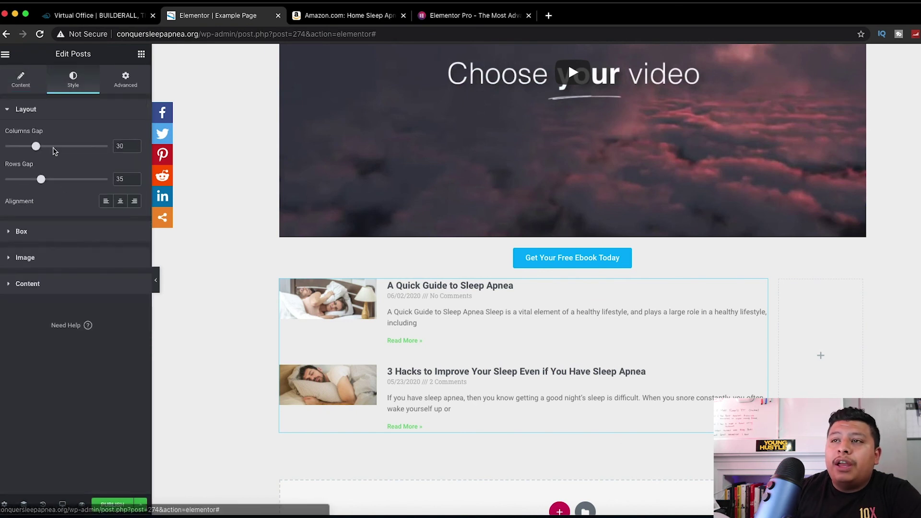
{"action": "left_click", "coordinate": [20, 79]}
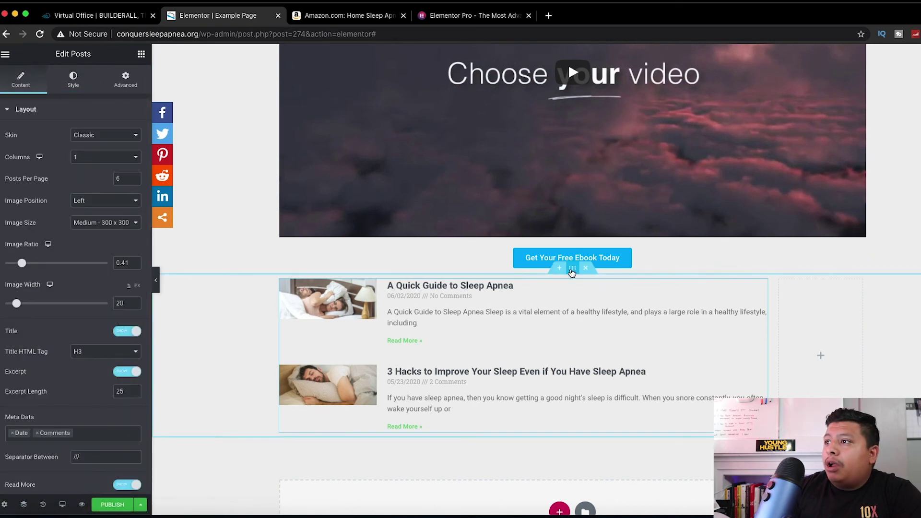
Try a Full Width content width on the posts section and preview the page without the editing panel
{"action": "left_click", "coordinate": [573, 269]}
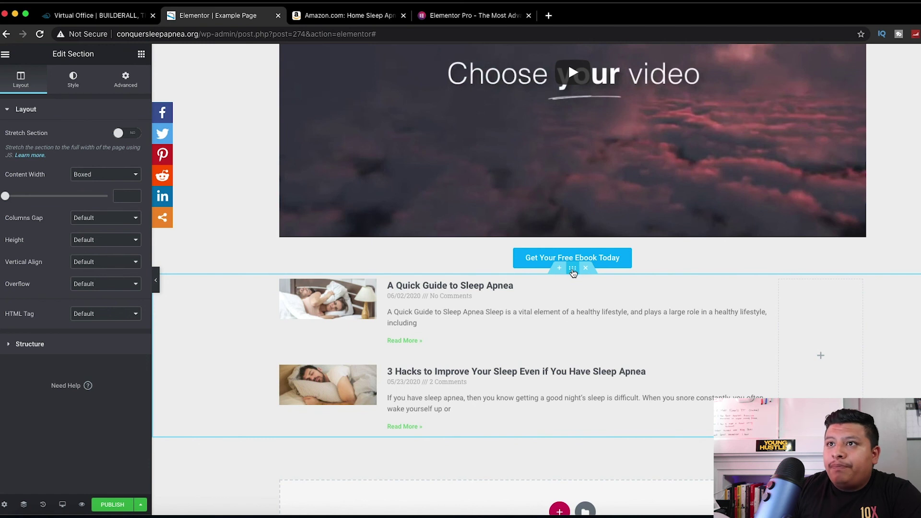
{"action": "left_click_drag", "start_coordinate": [33, 177], "coordinate": [51, 175]}
{"action": "left_click", "coordinate": [98, 180]}
{"action": "left_click", "coordinate": [100, 183]}
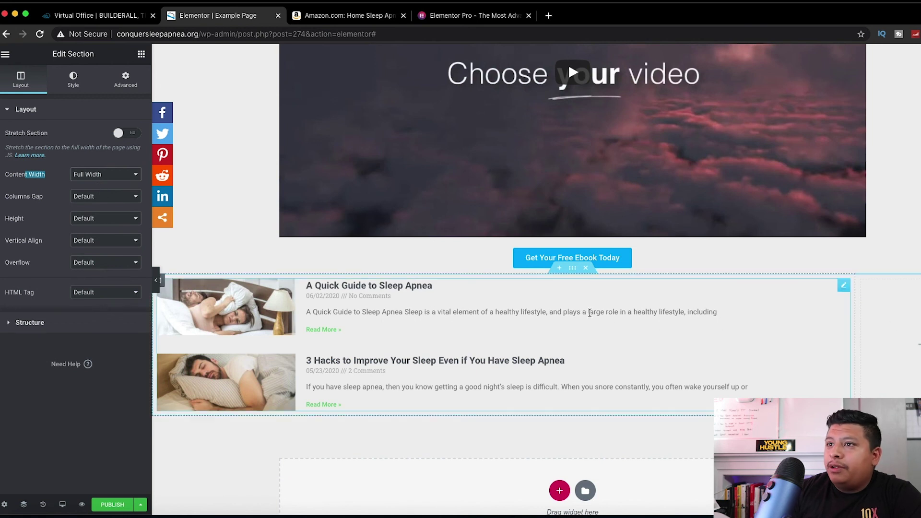
{"action": "left_click", "coordinate": [155, 281]}
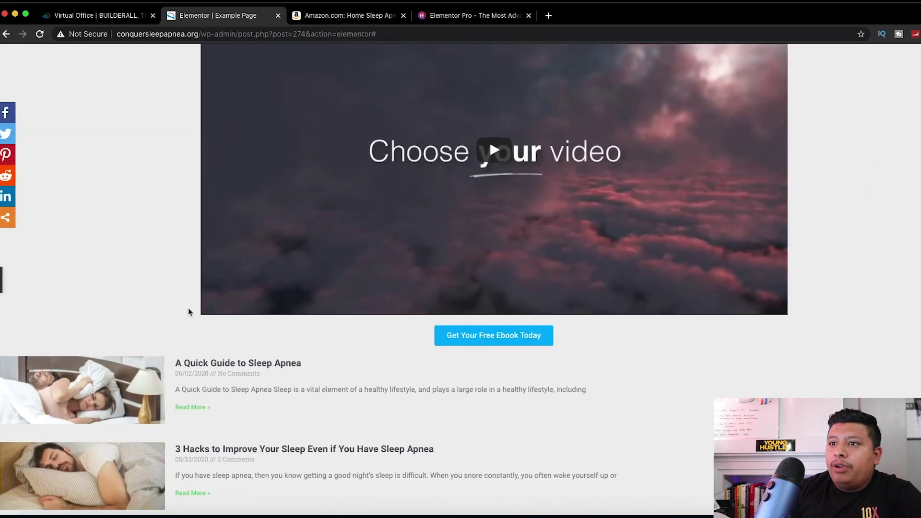
{"action": "scroll", "coordinate": [134, 321], "scroll_direction": "up", "scroll_amount": 5}
{"action": "scroll", "coordinate": [133, 320], "scroll_direction": "down", "scroll_amount": 3}
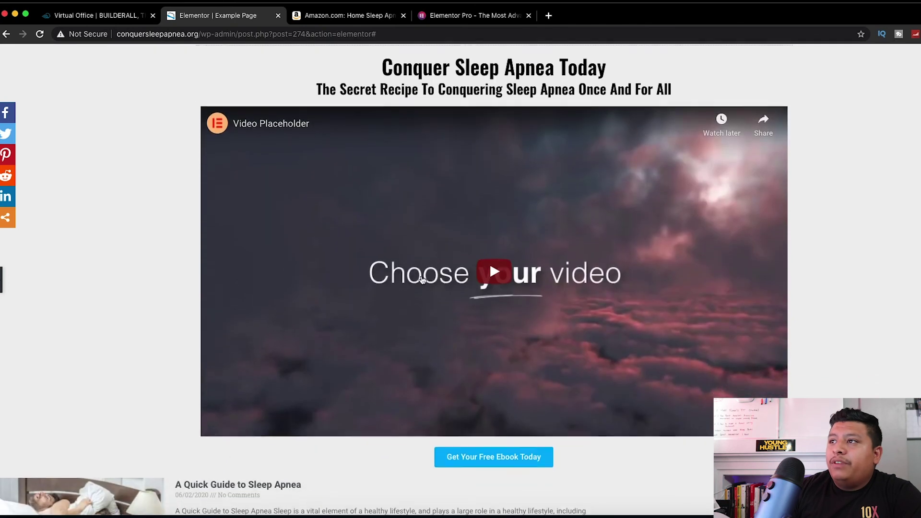
{"action": "scroll", "coordinate": [386, 209], "scroll_direction": "down", "scroll_amount": 3}
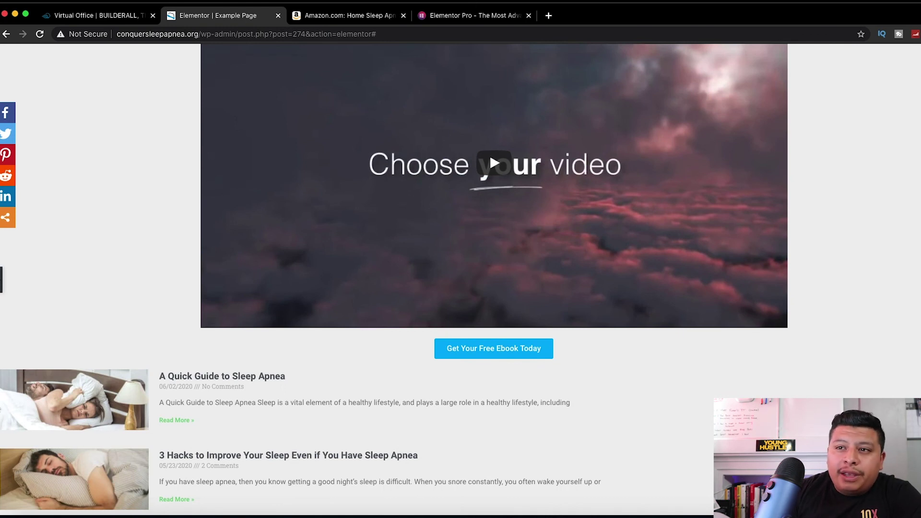
Set the posts section's Content Width to Boxed and turn on Stretch Section
{"action": "left_click", "coordinate": [1, 286]}
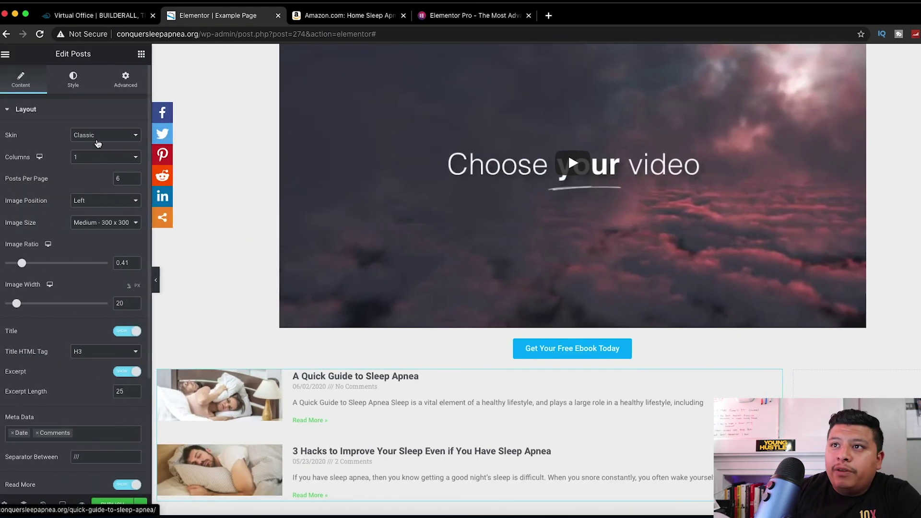
{"action": "left_click", "coordinate": [73, 91]}
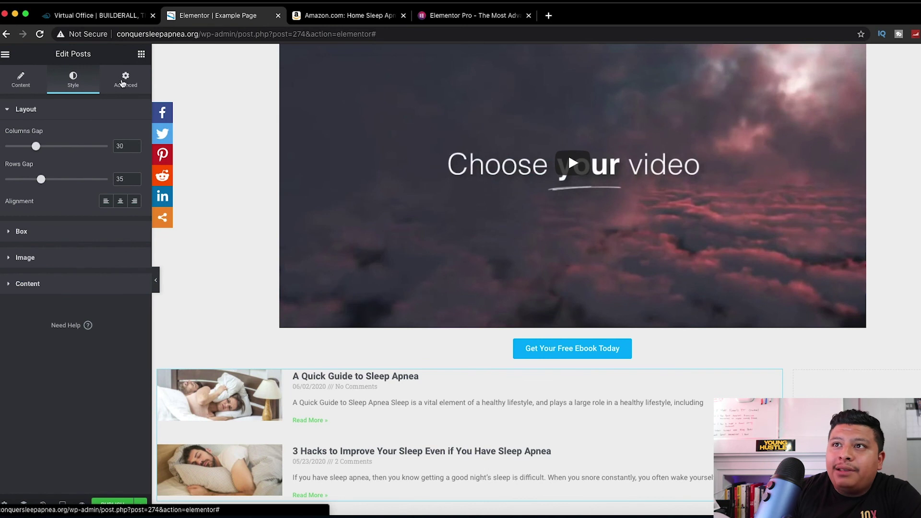
{"action": "left_click", "coordinate": [582, 373]}
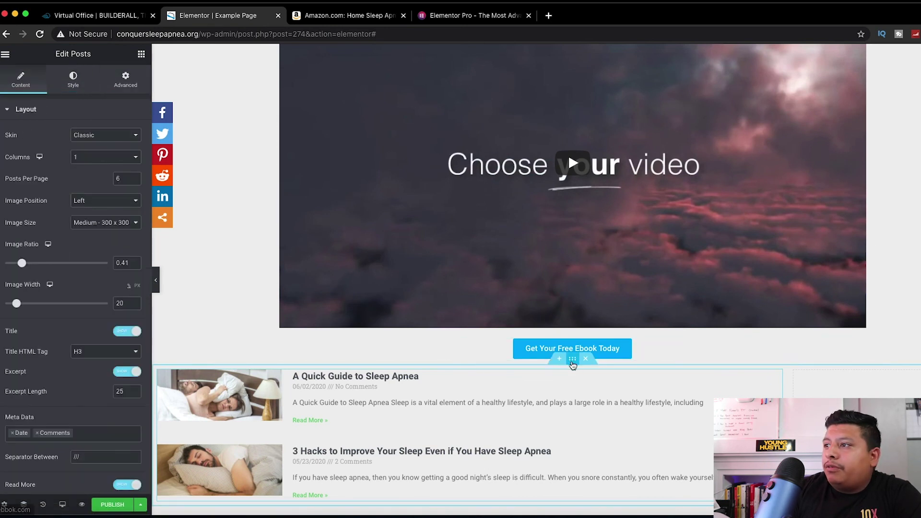
{"action": "left_click", "coordinate": [572, 358]}
{"action": "left_click", "coordinate": [77, 175]}
{"action": "left_click", "coordinate": [79, 165]}
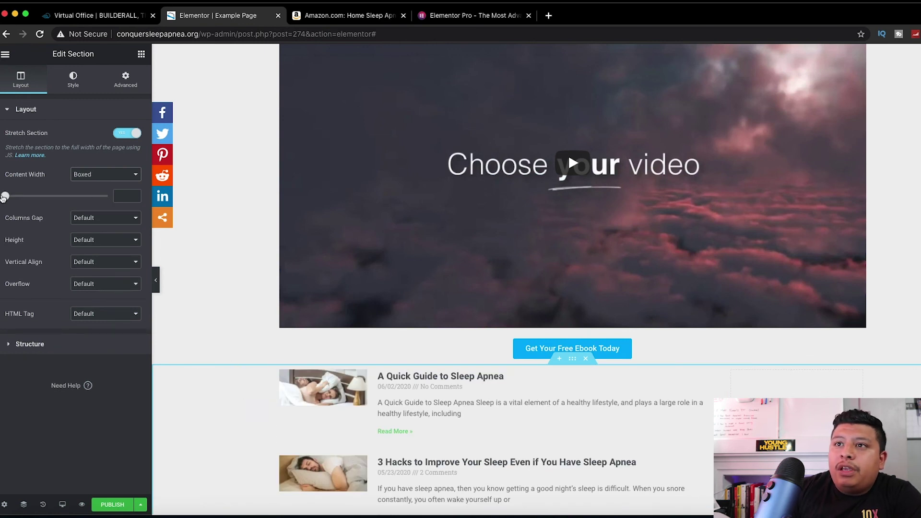
Widen the posts section's boxed content width to 1600 and preview how the posts align on the page
{"action": "left_click_drag", "start_coordinate": [4, 197], "coordinate": [100, 196]}
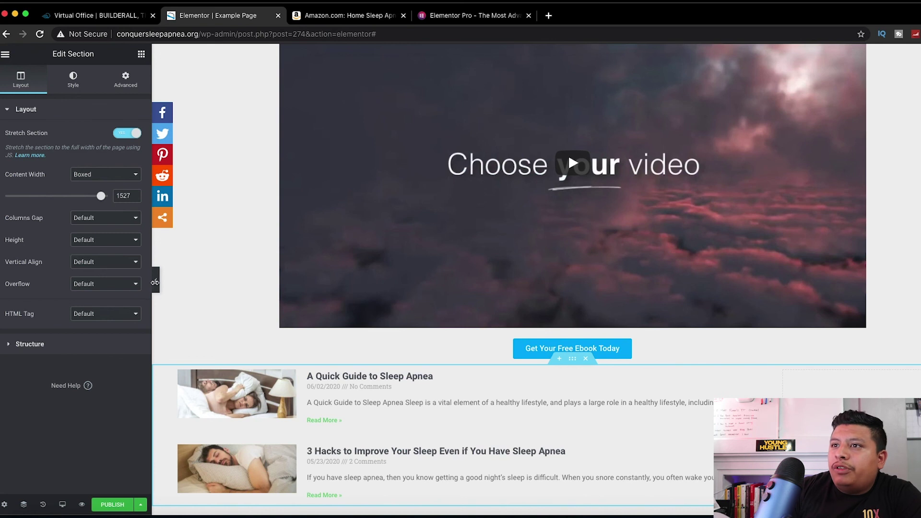
{"action": "left_click", "coordinate": [154, 282]}
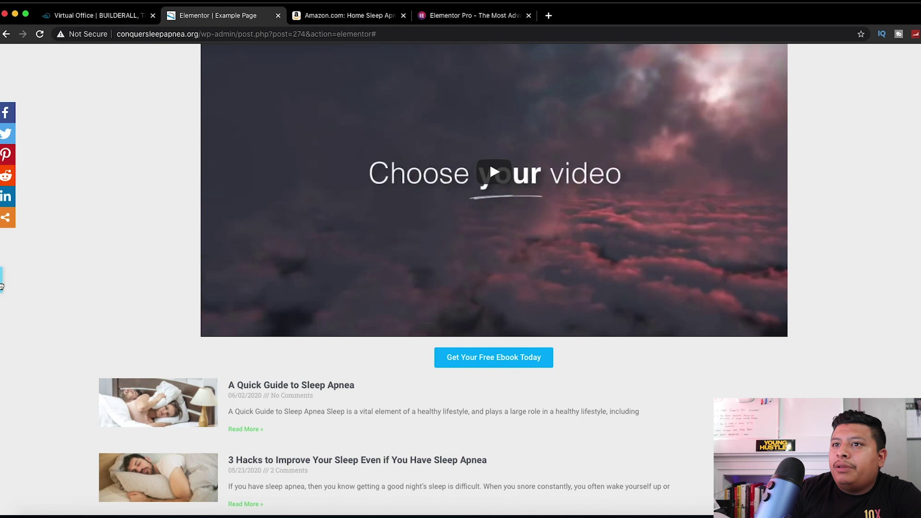
{"action": "left_click", "coordinate": [1, 285]}
{"action": "left_click_drag", "start_coordinate": [101, 197], "coordinate": [108, 195]}
{"action": "left_click", "coordinate": [156, 282]}
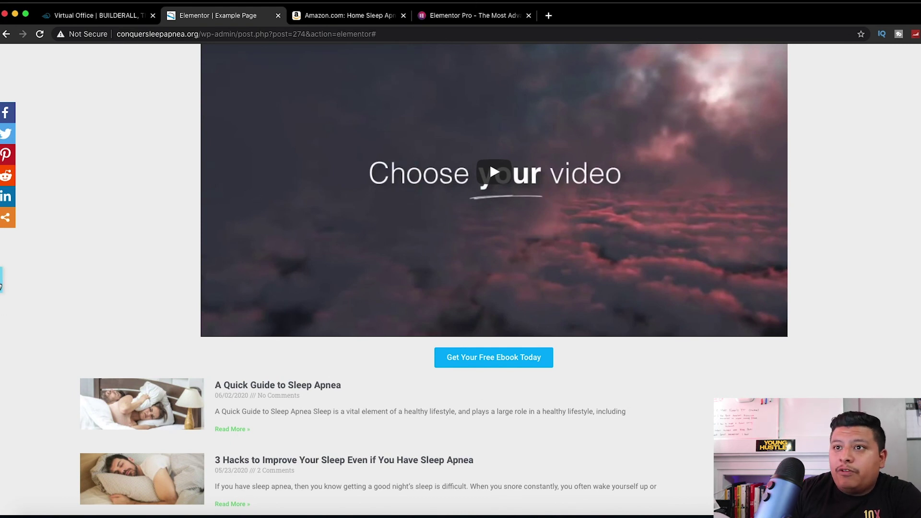
{"action": "left_click", "coordinate": [2, 285]}
Place an Image widget in the empty narrow column beside the posts
{"action": "scroll", "coordinate": [391, 403], "scroll_direction": "down", "scroll_amount": 3}
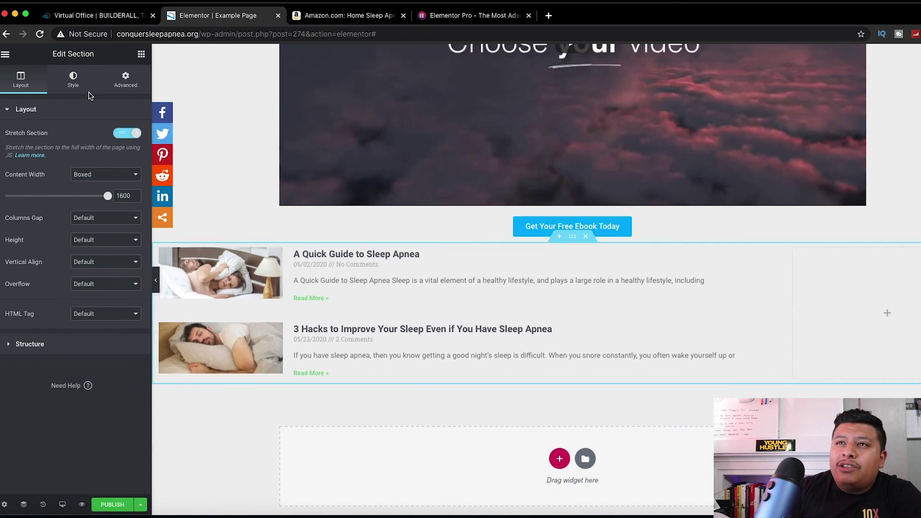
{"action": "left_click", "coordinate": [6, 56]}
{"action": "left_click", "coordinate": [5, 55]}
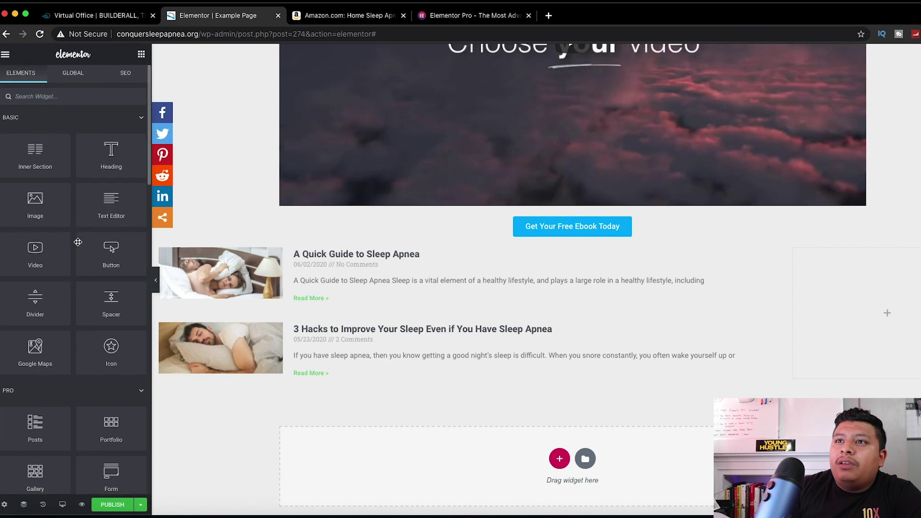
{"action": "left_click_drag", "start_coordinate": [49, 208], "coordinate": [887, 310]}
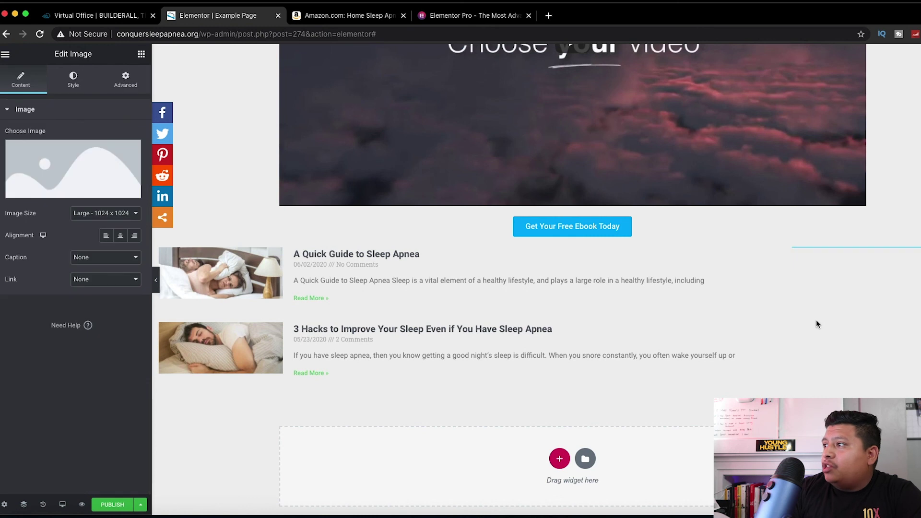
Add a Heading widget above the image in the narrow column and title it "About Us"
{"action": "left_click", "coordinate": [6, 54]}
{"action": "left_click", "coordinate": [5, 54]}
{"action": "left_click_drag", "start_coordinate": [91, 166], "coordinate": [845, 253]}
{"action": "triple_click", "coordinate": [39, 148]}
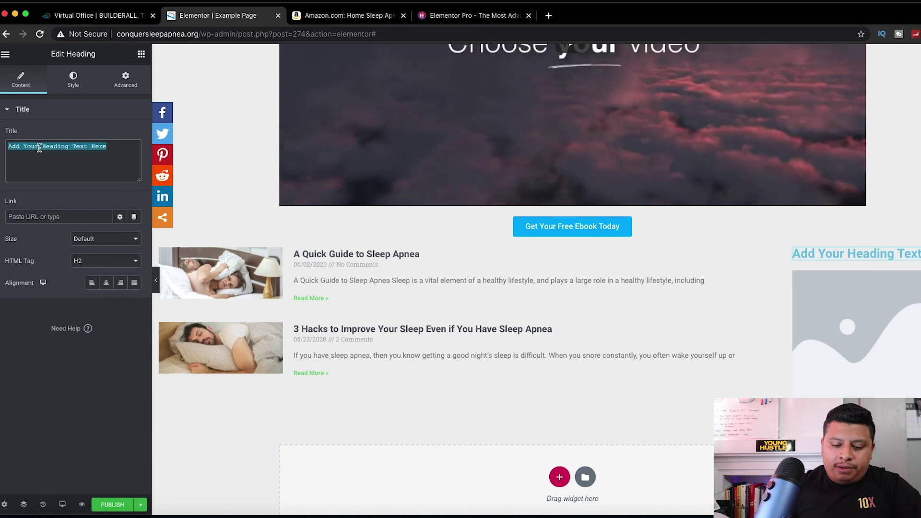
{"action": "type", "text": "Abouy"}
{"action": "key", "text": "BackSpace"}
{"action": "type", "text": "t Us"}
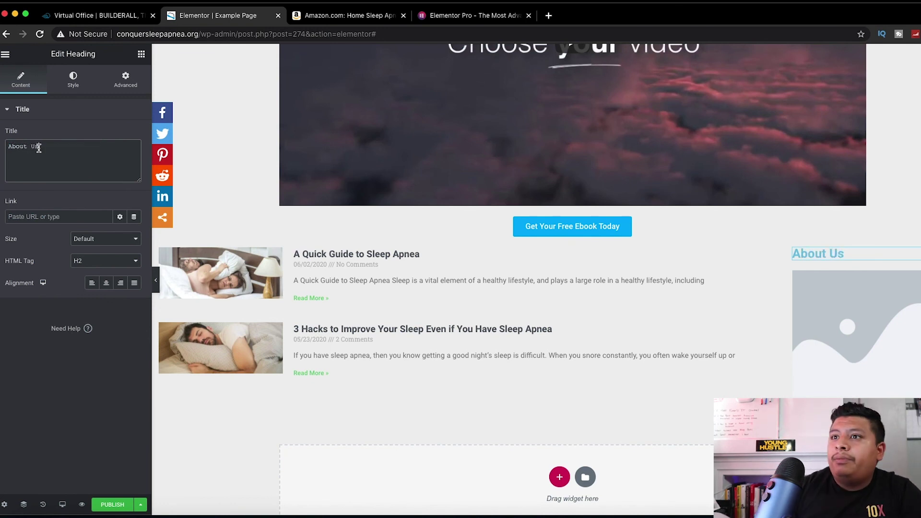
Center the "About Us" heading and set its text color to black (#000000)
{"action": "left_click", "coordinate": [106, 282]}
{"action": "left_click", "coordinate": [71, 78]}
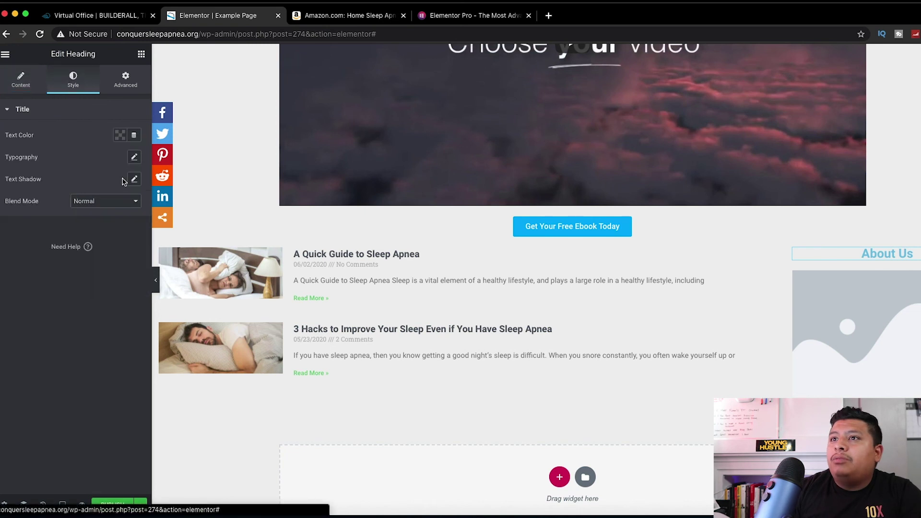
{"action": "left_click", "coordinate": [120, 135]}
{"action": "left_click", "coordinate": [152, 161]}
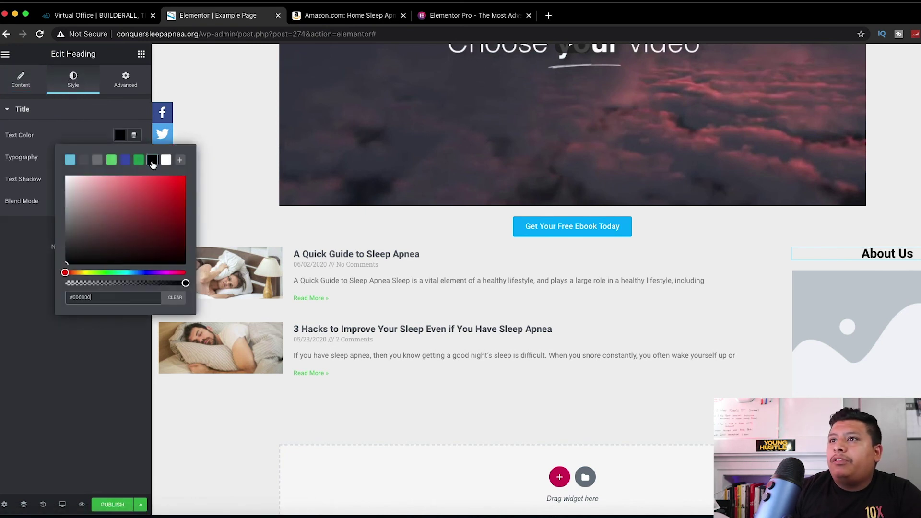
{"action": "left_click", "coordinate": [28, 145]}
Set the "About Us" heading's font family to Oswald
{"action": "left_click", "coordinate": [134, 158]}
{"action": "left_click", "coordinate": [104, 189]}
{"action": "type", "text": "Oswa"}
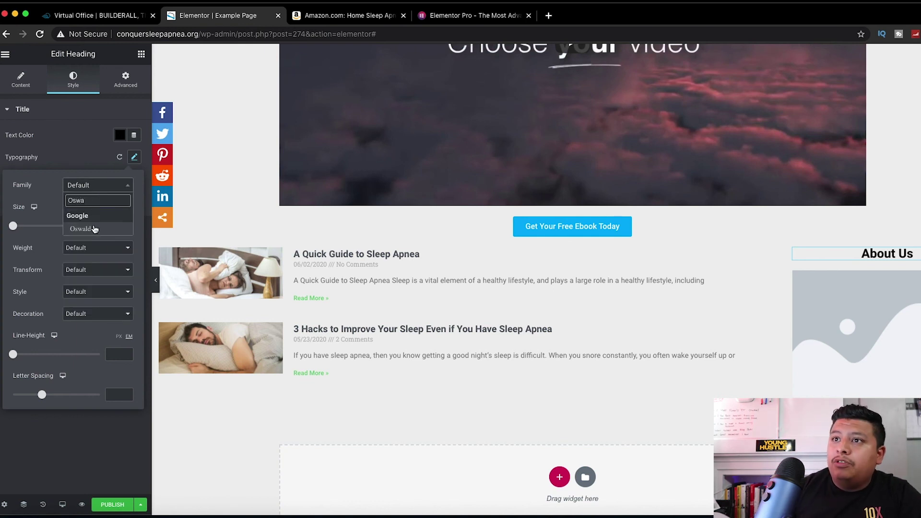
{"action": "left_click", "coordinate": [95, 229]}
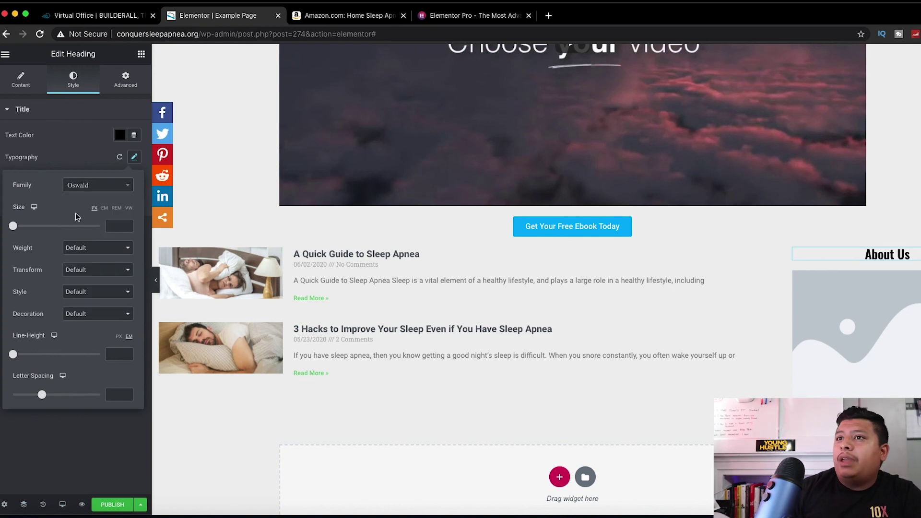
{"action": "left_click", "coordinate": [26, 157]}
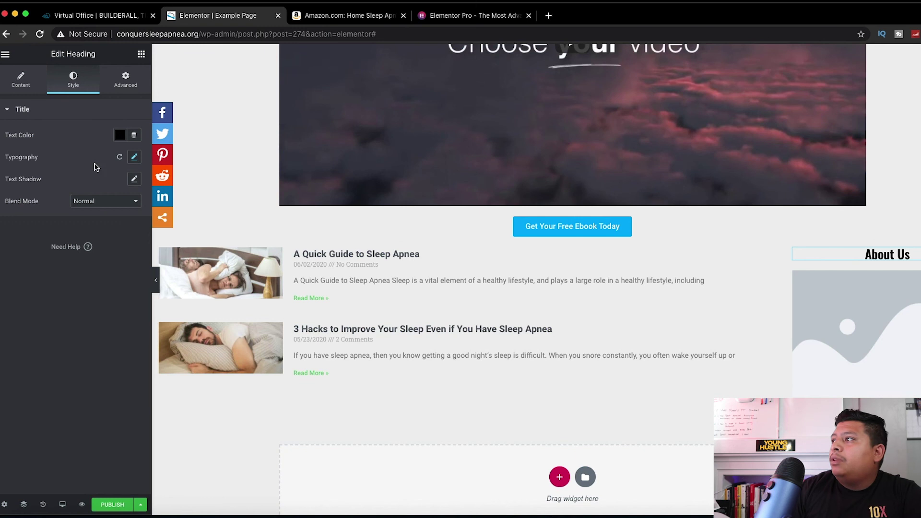
Fill the Image widget under "About Us" with the circular portrait photo from the media library
{"action": "left_click", "coordinate": [861, 305]}
{"action": "left_click", "coordinate": [84, 164]}
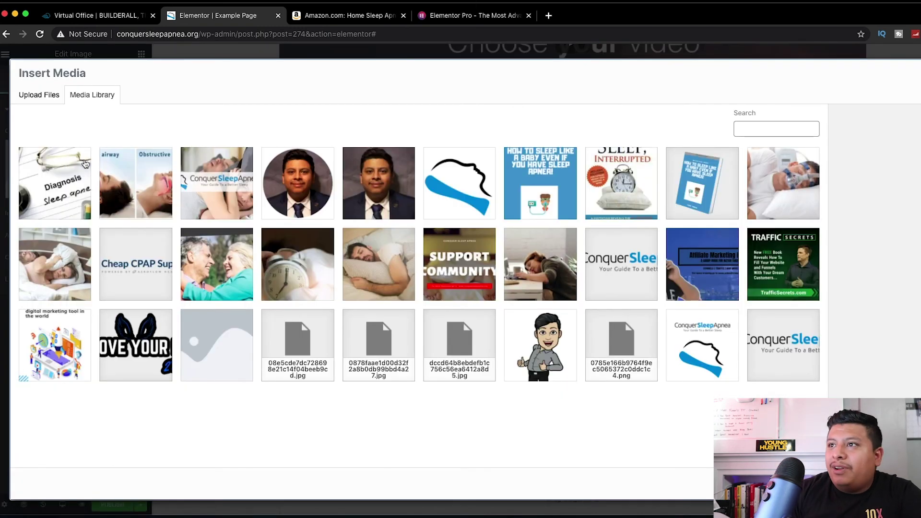
{"action": "left_click", "coordinate": [295, 183]}
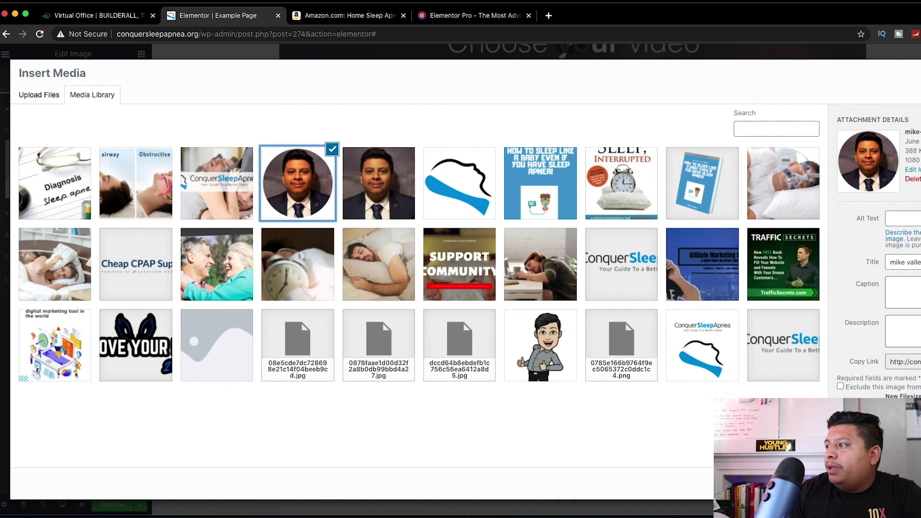
{"action": "left_click", "coordinate": [918, 484]}
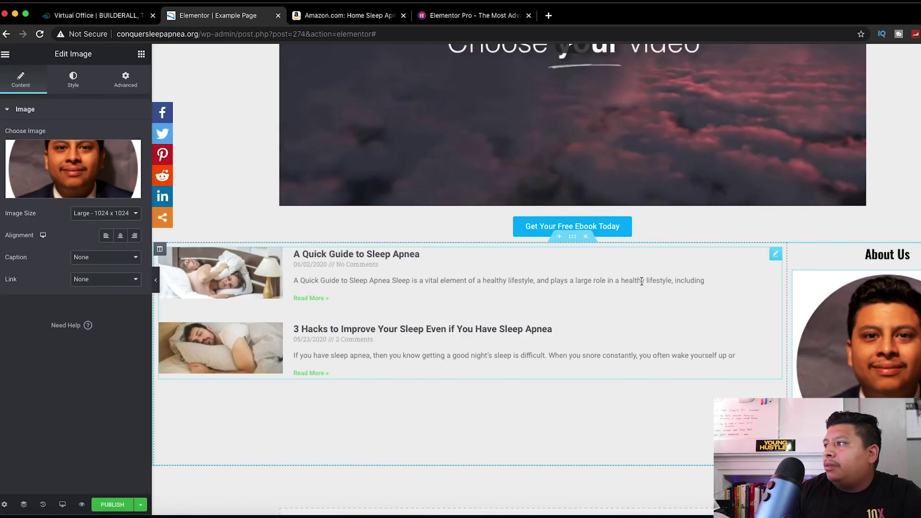
Give the posts section a Classic background in white (#FFFFFF) and preview the whole page
{"action": "left_click", "coordinate": [572, 236]}
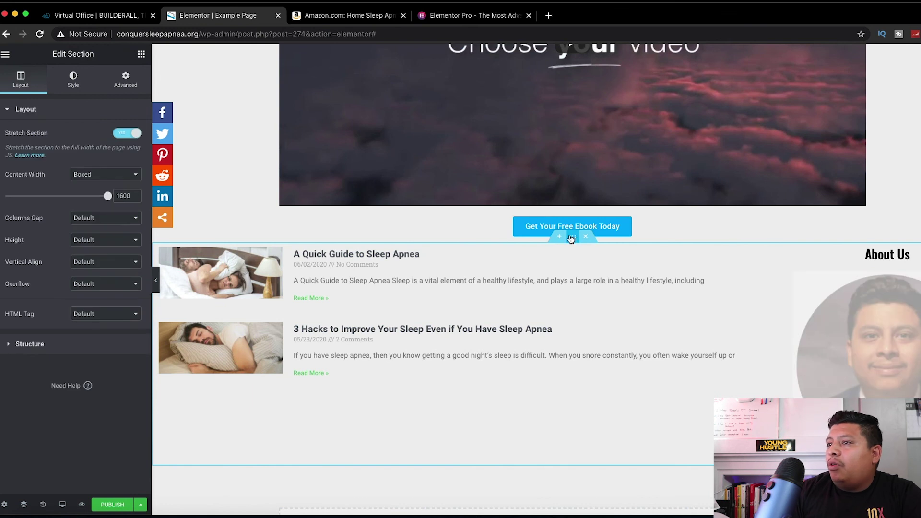
{"action": "left_click", "coordinate": [73, 80]}
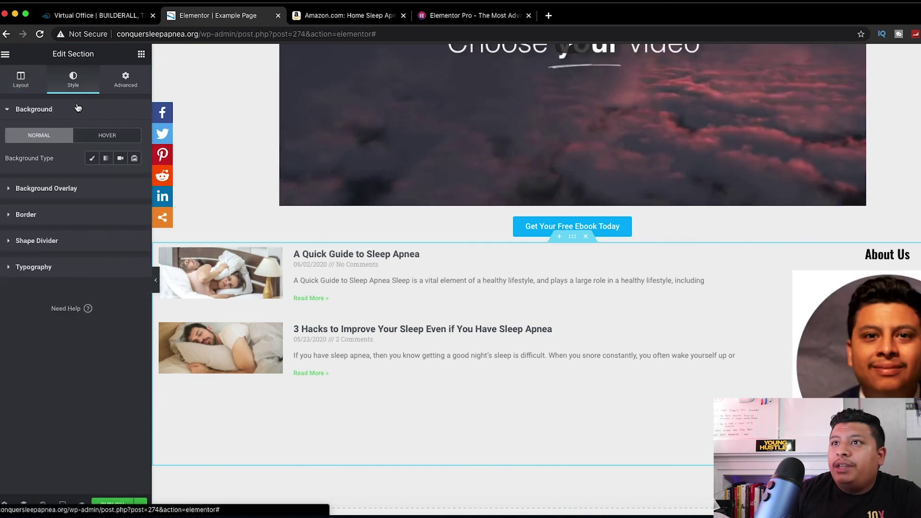
{"action": "left_click", "coordinate": [92, 158]}
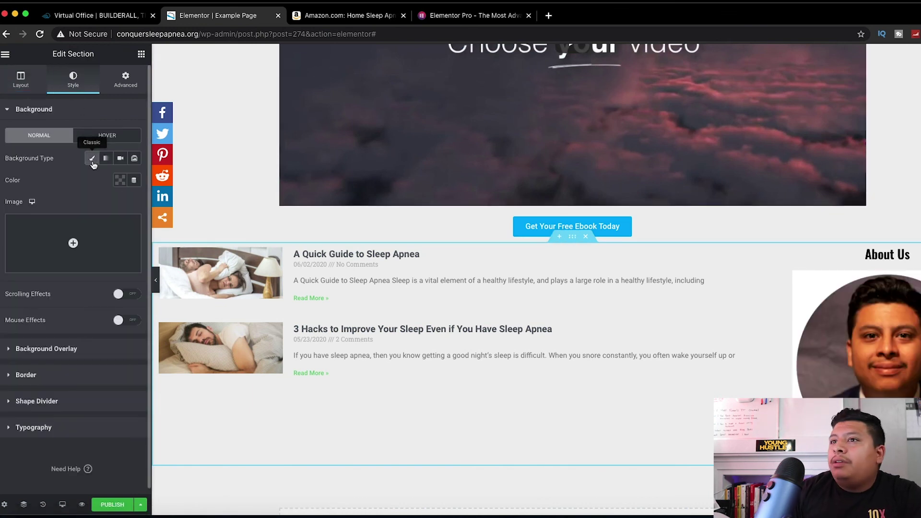
{"action": "left_click", "coordinate": [126, 182]}
{"action": "left_click", "coordinate": [166, 204]}
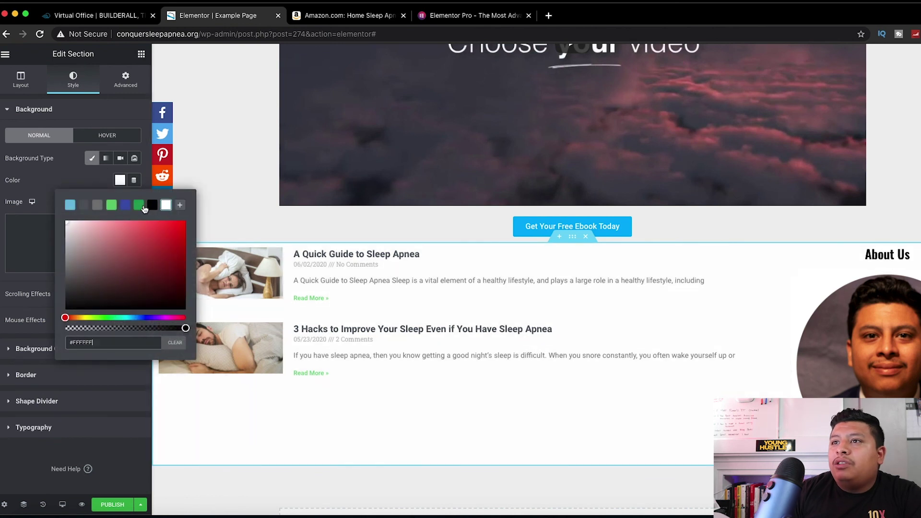
{"action": "left_click", "coordinate": [15, 177]}
{"action": "scroll", "coordinate": [415, 275], "scroll_direction": "down", "scroll_amount": 3}
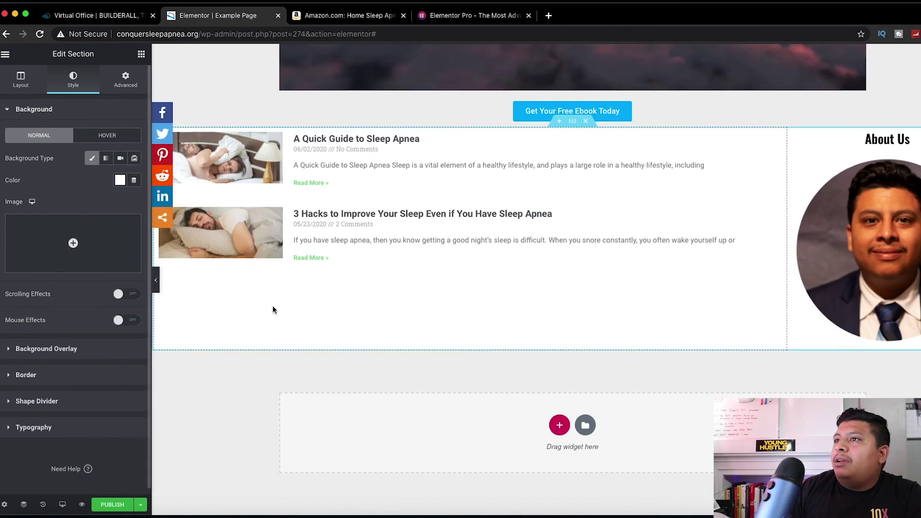
{"action": "scroll", "coordinate": [273, 309], "scroll_direction": "up", "scroll_amount": 3}
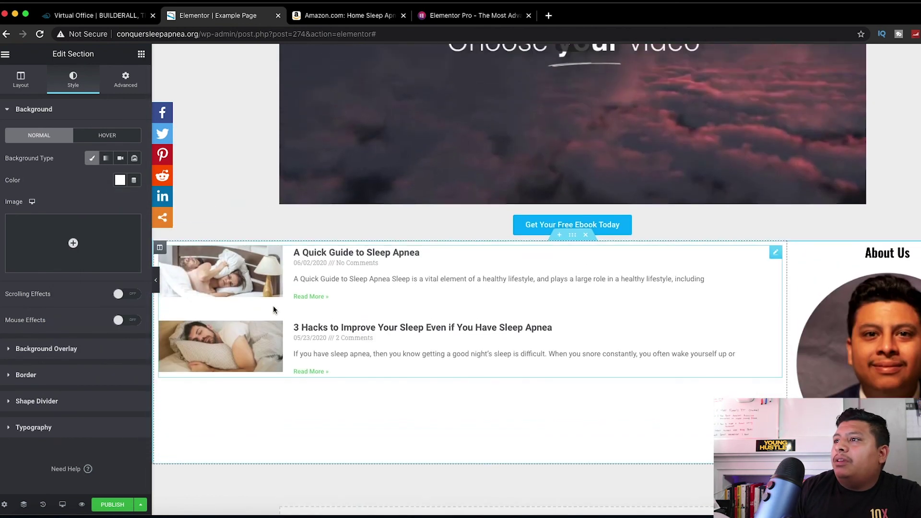
{"action": "left_click", "coordinate": [155, 283]}
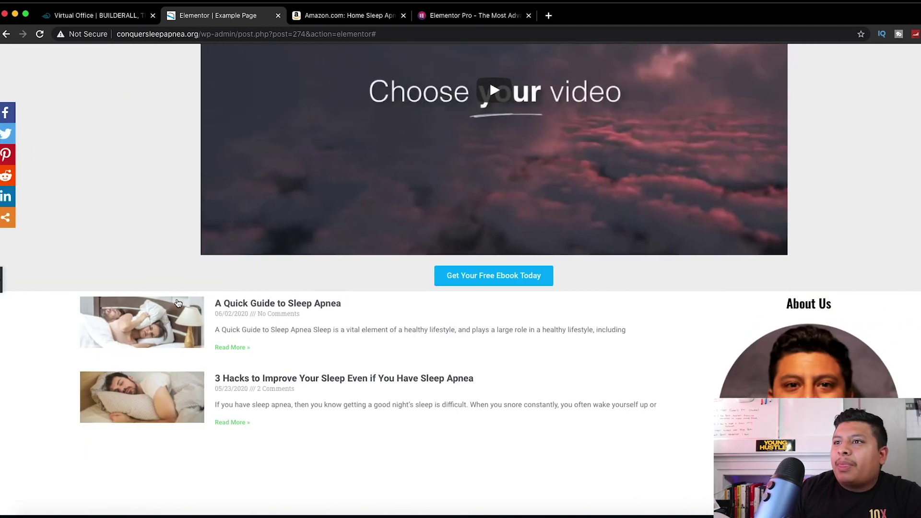
{"action": "scroll", "coordinate": [88, 238], "scroll_direction": "up", "scroll_amount": 4}
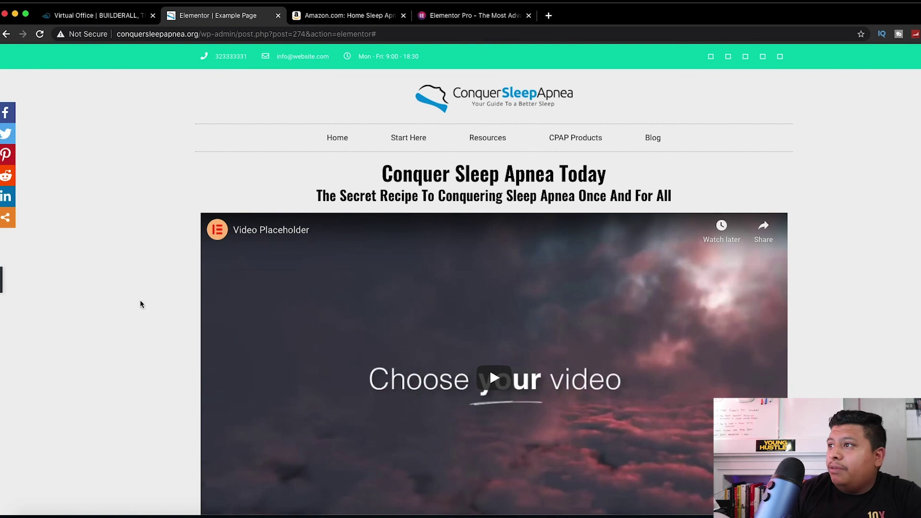
Add a Price Table widget beneath the blog posts in the posts column
{"action": "scroll", "coordinate": [141, 304], "scroll_direction": "down", "scroll_amount": 6}
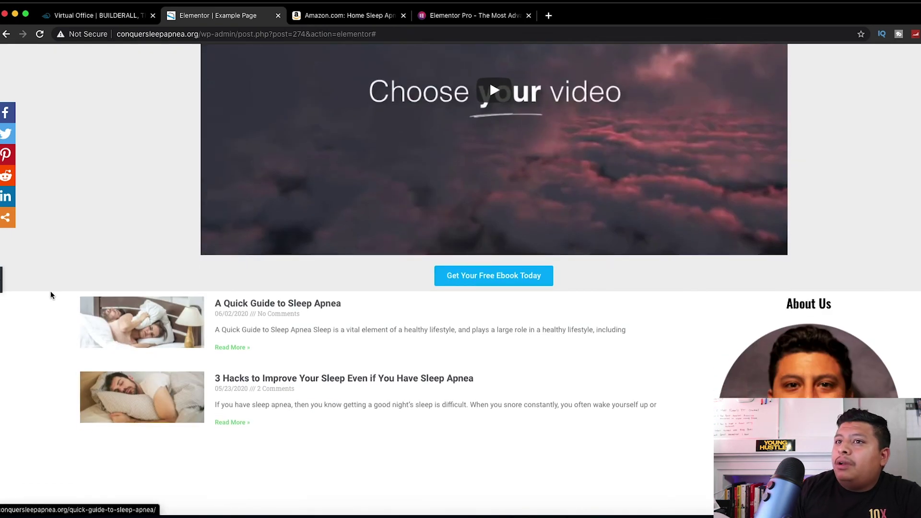
{"action": "left_click", "coordinate": [6, 279]}
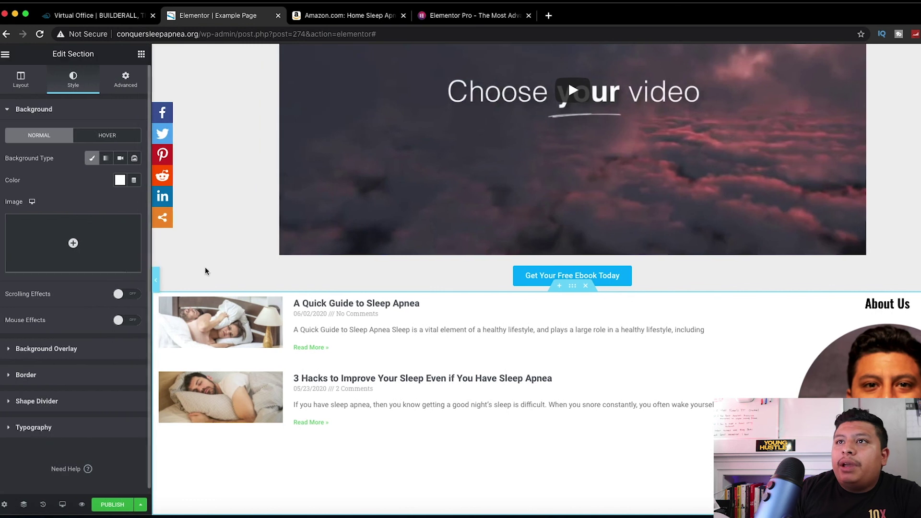
{"action": "left_click", "coordinate": [5, 54]}
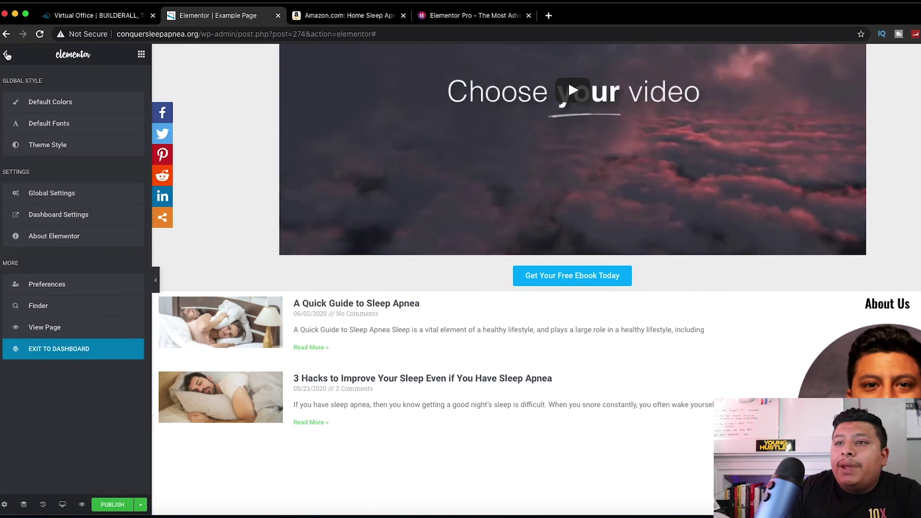
{"action": "left_click", "coordinate": [7, 55]}
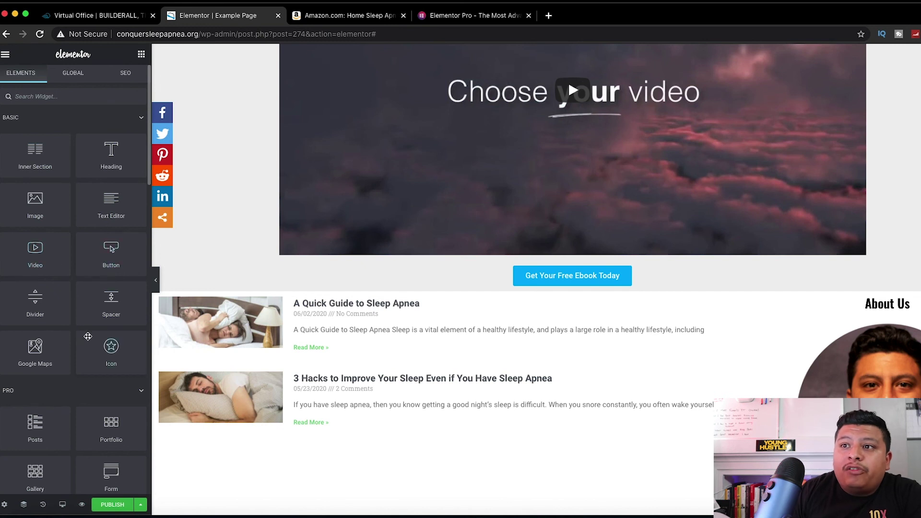
{"action": "scroll", "coordinate": [59, 366], "scroll_direction": "down", "scroll_amount": 4}
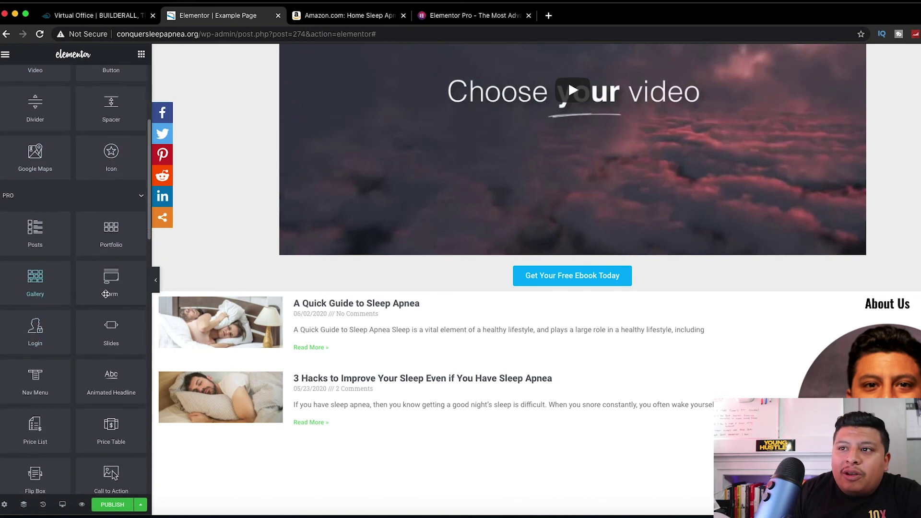
{"action": "scroll", "coordinate": [29, 353], "scroll_direction": "down", "scroll_amount": 4}
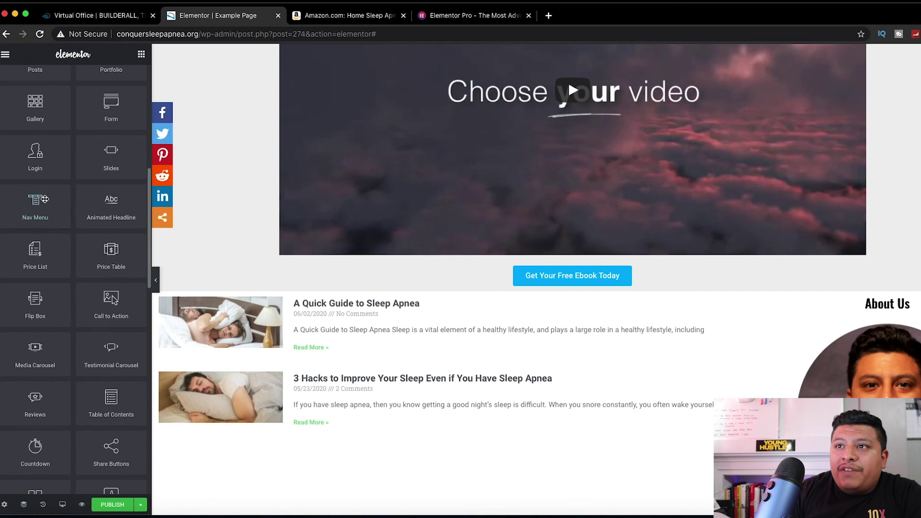
{"action": "scroll", "coordinate": [89, 255], "scroll_direction": "down", "scroll_amount": 2}
{"action": "left_click_drag", "start_coordinate": [101, 192], "coordinate": [422, 415]}
{"action": "scroll", "coordinate": [422, 414], "scroll_direction": "down", "scroll_amount": 7}
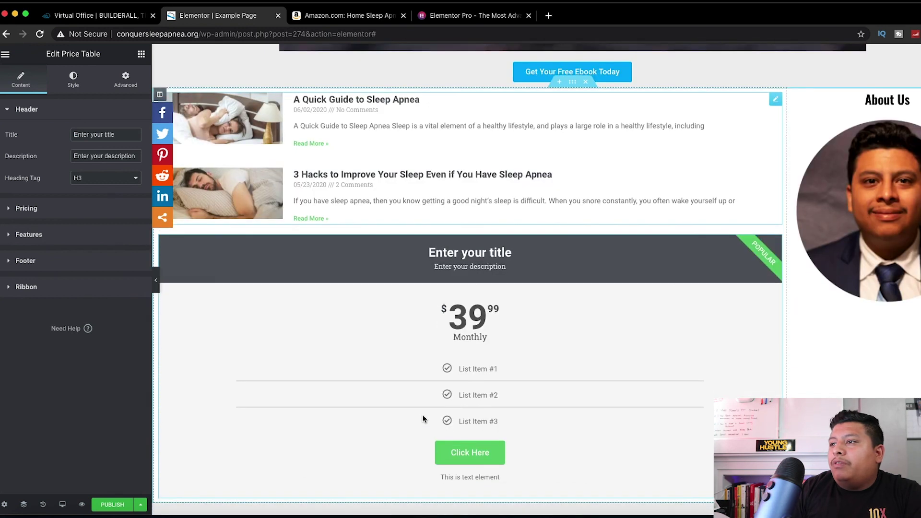
Check the price table's Style and Advanced settings and delete the widget from the page
{"action": "scroll", "coordinate": [423, 415], "scroll_direction": "up", "scroll_amount": 2}
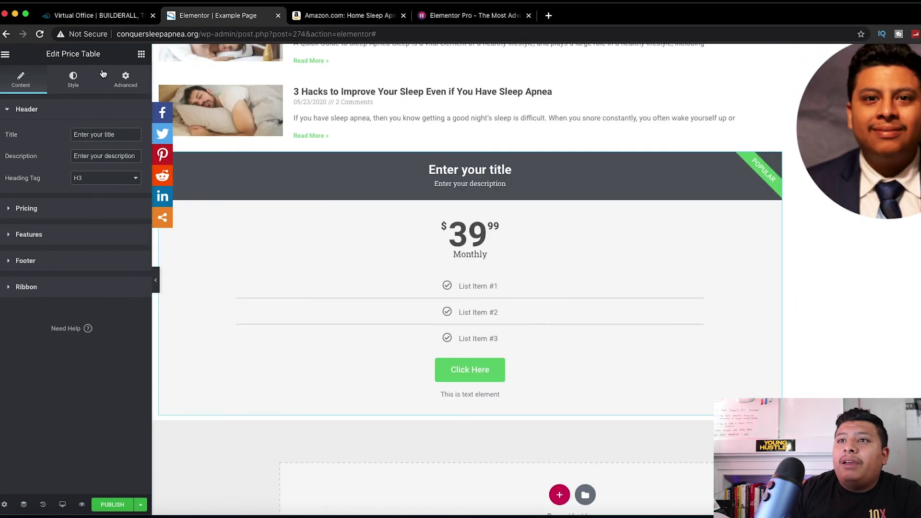
{"action": "left_click", "coordinate": [94, 85]}
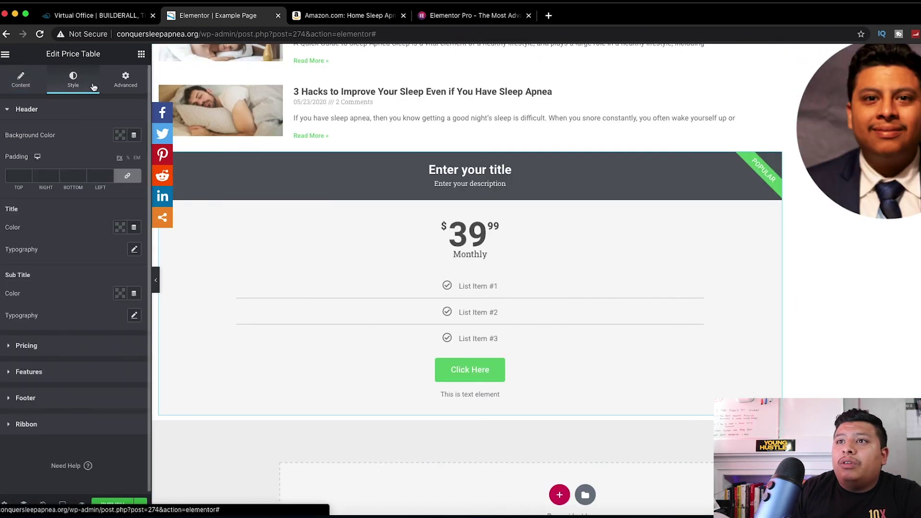
{"action": "left_click", "coordinate": [118, 86]}
{"action": "left_click", "coordinate": [5, 53]}
{"action": "left_click", "coordinate": [5, 54]}
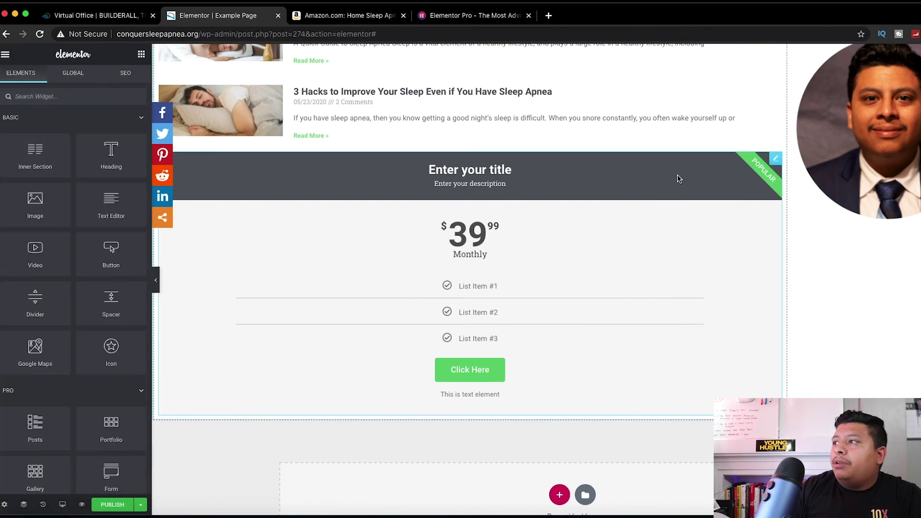
{"action": "right_click", "coordinate": [714, 197]}
{"action": "left_click", "coordinate": [719, 343]}
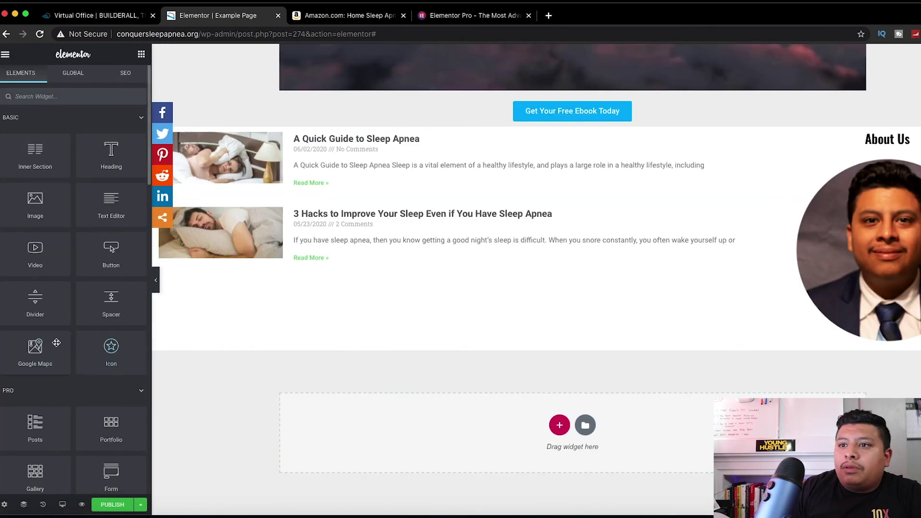
Look through the remaining Pro and General widgets available in the widget library
{"action": "scroll", "coordinate": [57, 343], "scroll_direction": "down", "scroll_amount": 8}
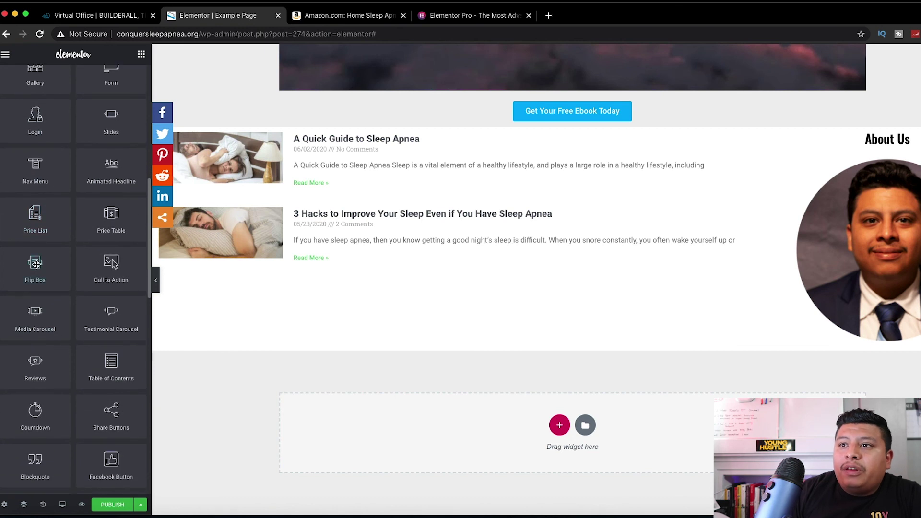
{"action": "scroll", "coordinate": [124, 366], "scroll_direction": "down", "scroll_amount": 1}
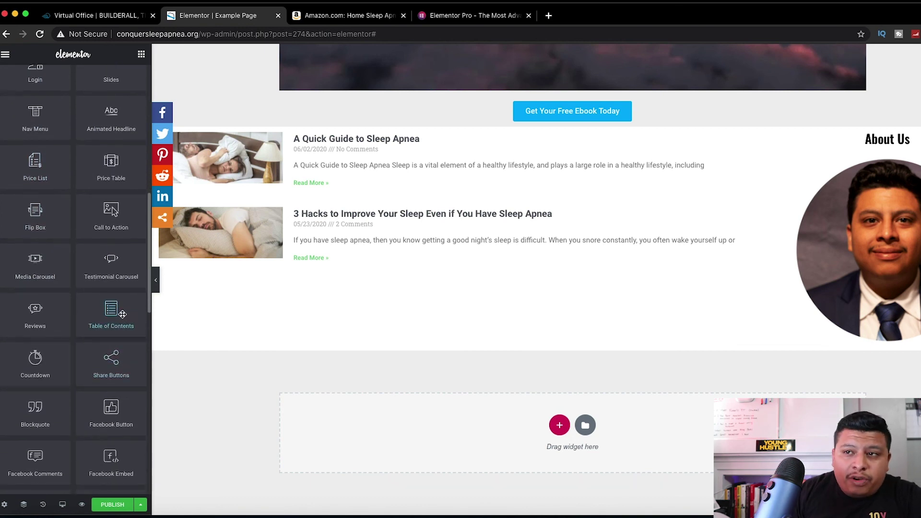
{"action": "scroll", "coordinate": [48, 367], "scroll_direction": "down", "scroll_amount": 5}
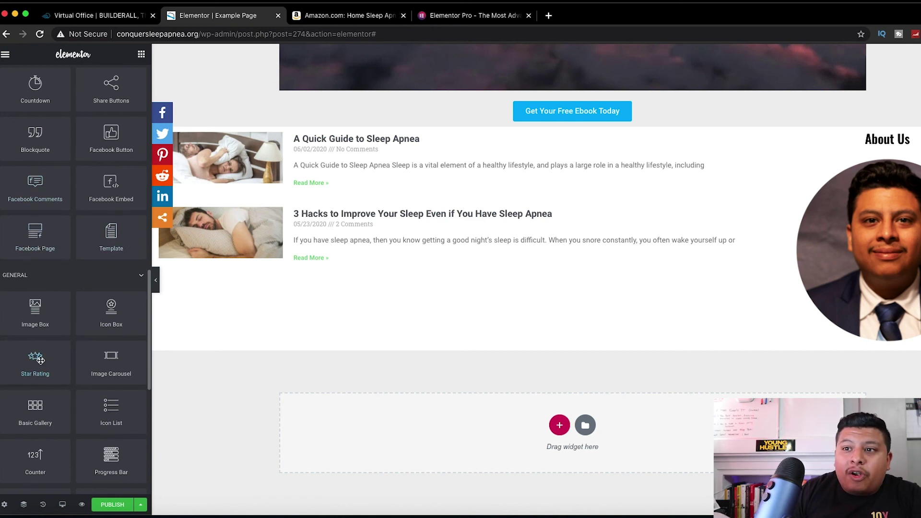
{"action": "scroll", "coordinate": [43, 365], "scroll_direction": "down", "scroll_amount": 2}
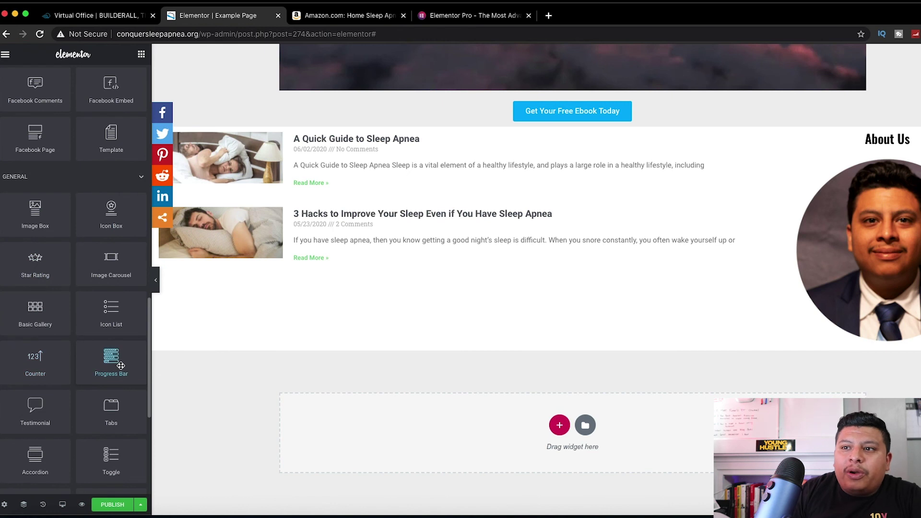
{"action": "scroll", "coordinate": [121, 365], "scroll_direction": "down", "scroll_amount": 5}
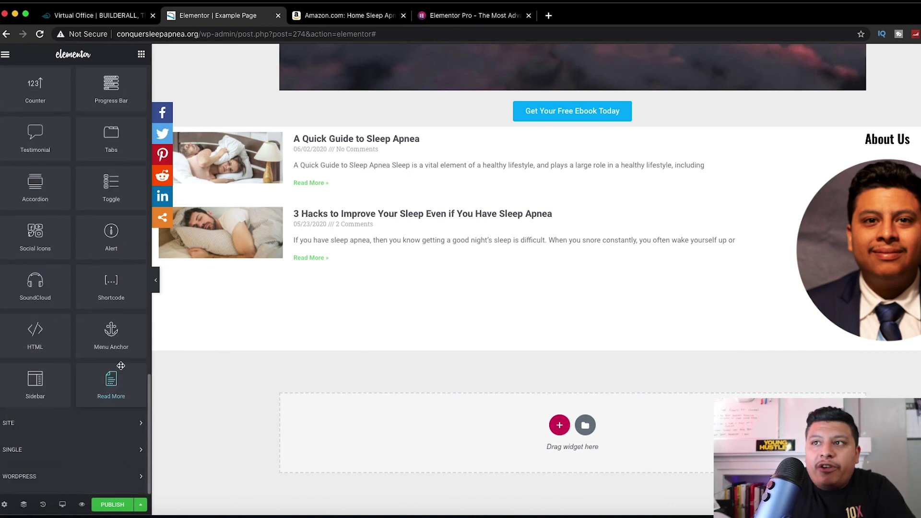
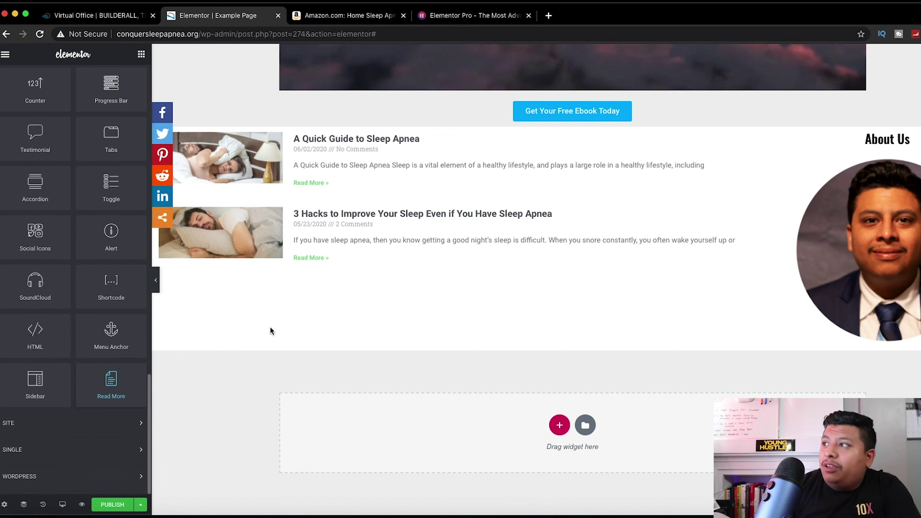
Widen the blog posts column to about 79% of the section, narrowing the About Us column
{"action": "left_click_drag", "start_coordinate": [787, 176], "coordinate": [809, 176]}
{"action": "left_click_drag", "start_coordinate": [745, 179], "coordinate": [816, 172]}
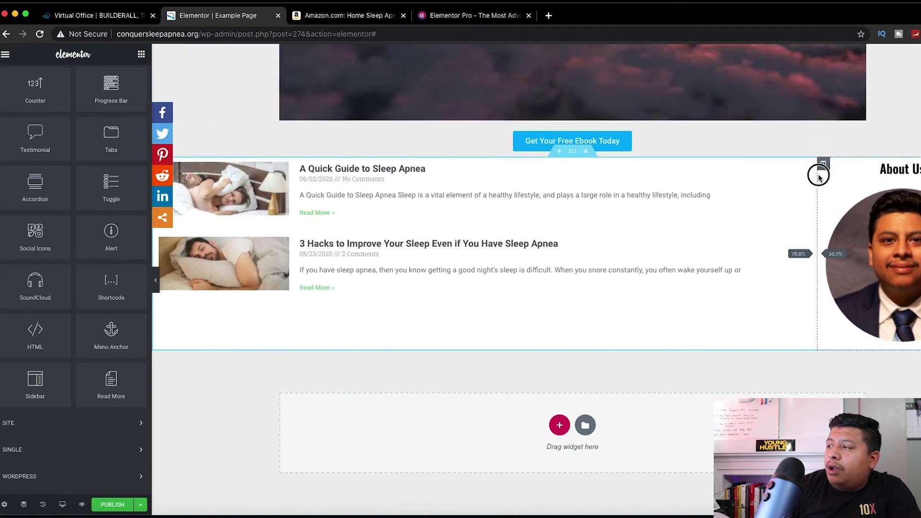
{"action": "scroll", "coordinate": [492, 219], "scroll_direction": "up", "scroll_amount": 10}
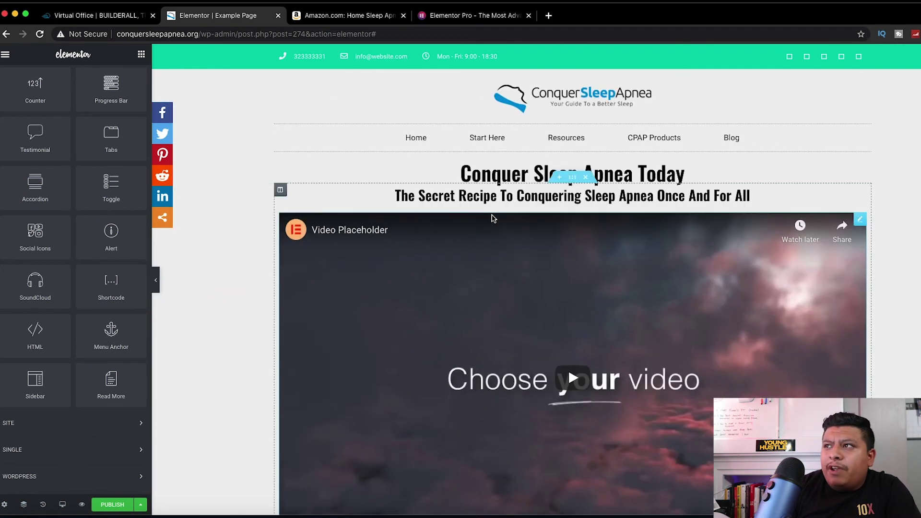
Preview the example page from header to posts section without the editing panel
{"action": "left_click", "coordinate": [86, 17]}
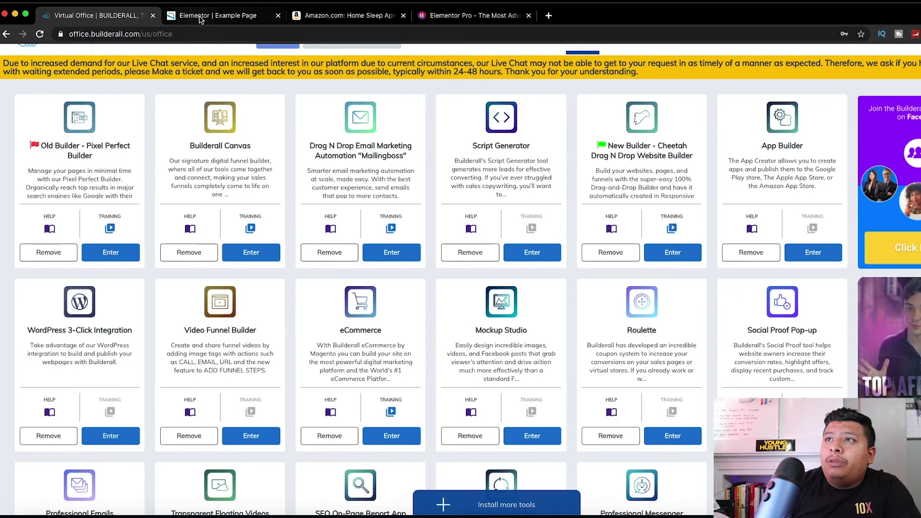
{"action": "left_click", "coordinate": [203, 17]}
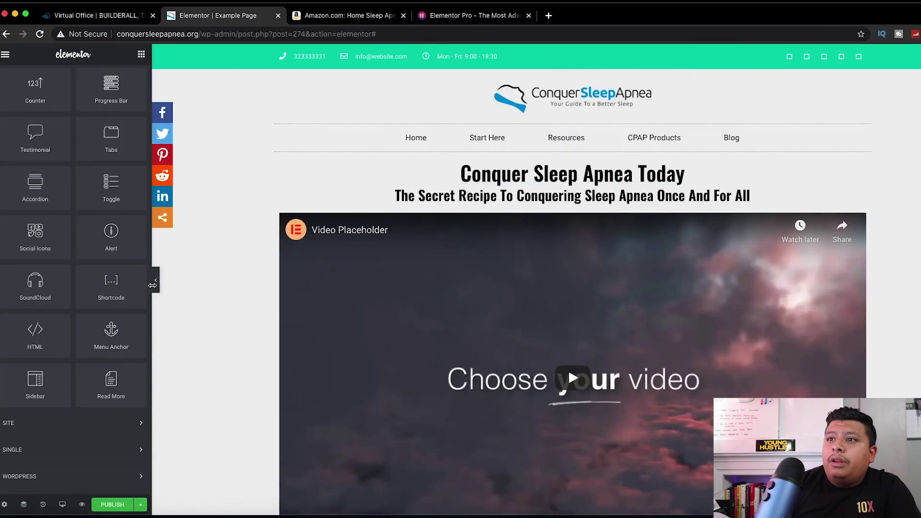
{"action": "left_click", "coordinate": [156, 283]}
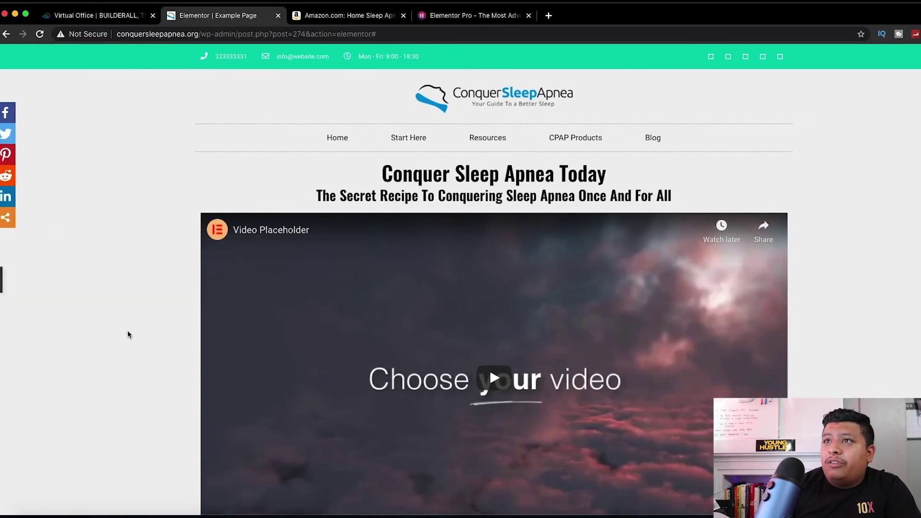
{"action": "scroll", "coordinate": [128, 334], "scroll_direction": "down", "scroll_amount": 5}
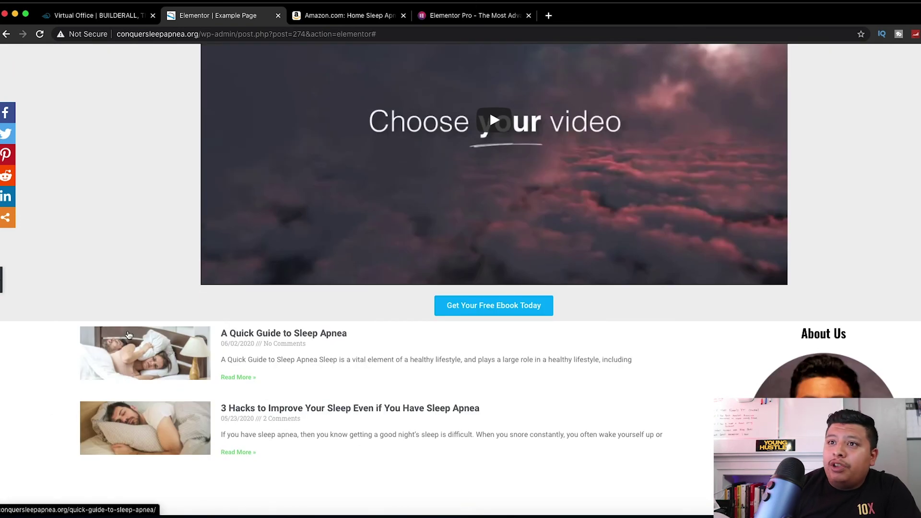
{"action": "left_click", "coordinate": [11, 279]}
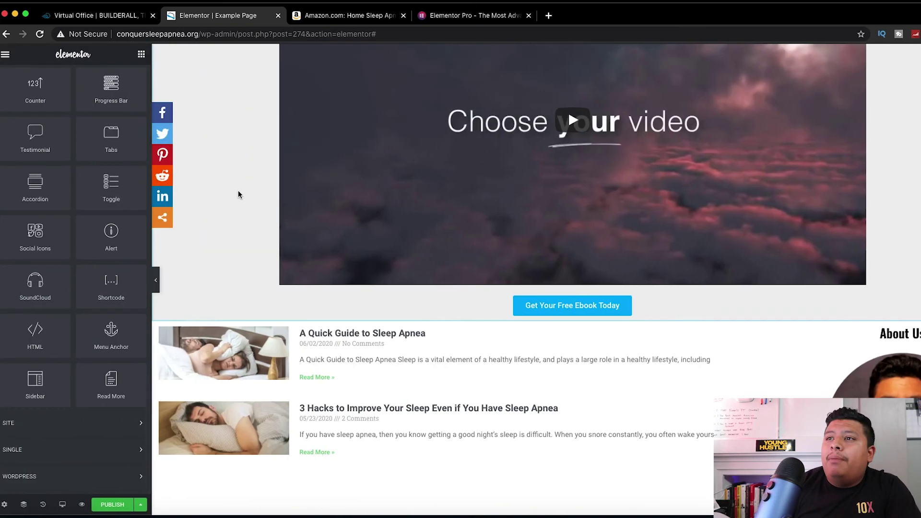
{"action": "scroll", "coordinate": [226, 199], "scroll_direction": "up", "scroll_amount": 5}
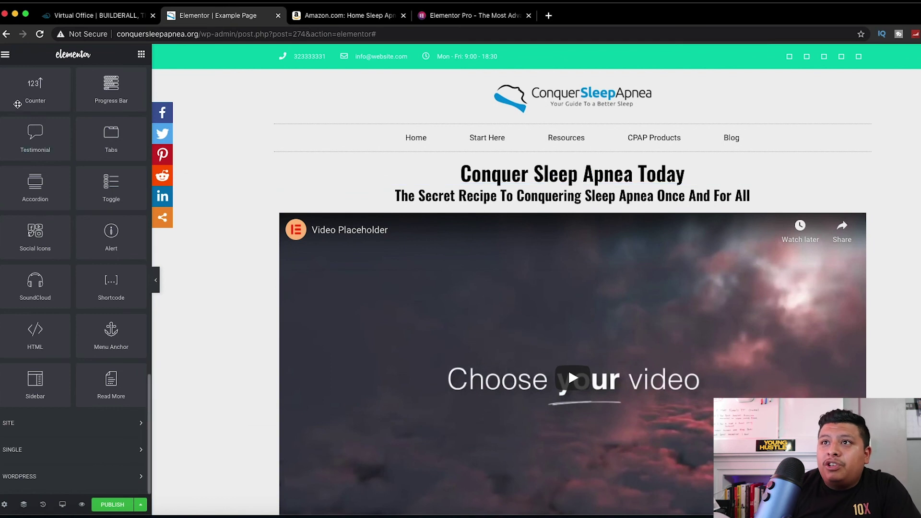
Save the example page as a draft and leave the Elementor editor for WordPress
{"action": "left_click", "coordinate": [6, 33]}
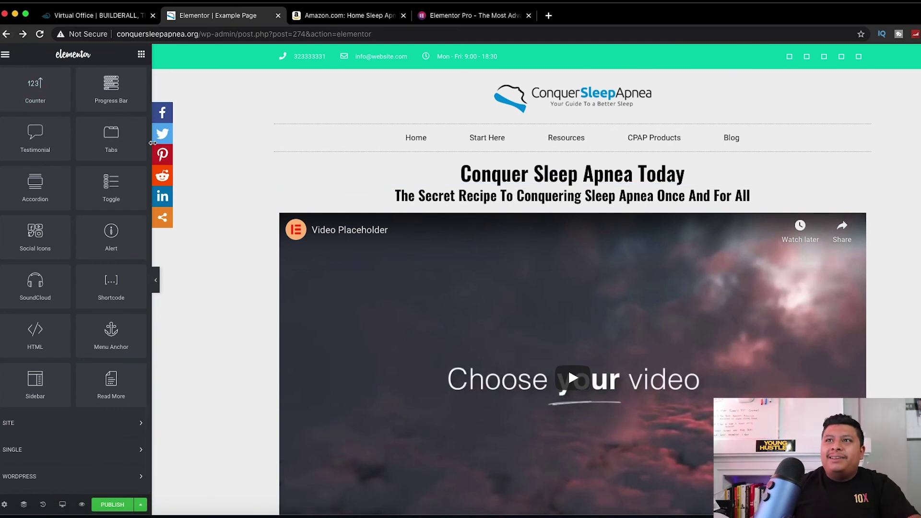
{"action": "left_click", "coordinate": [141, 505]}
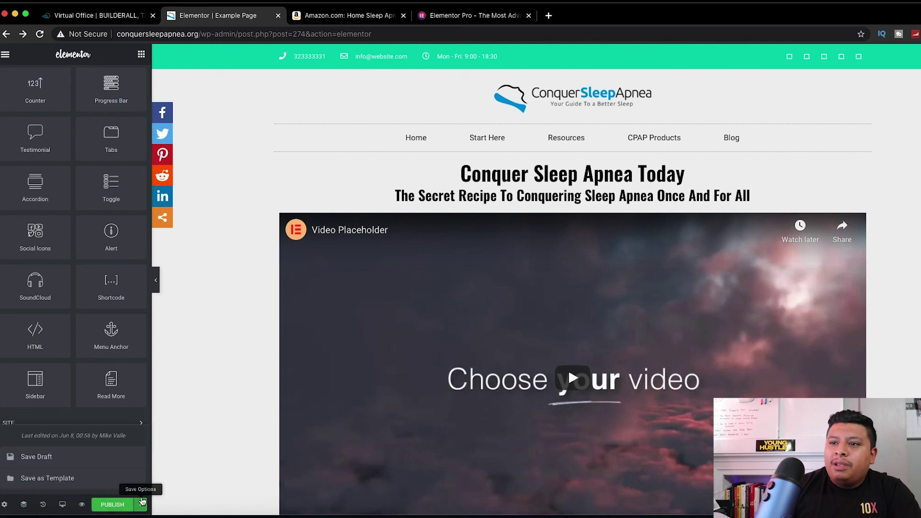
{"action": "left_click", "coordinate": [55, 465]}
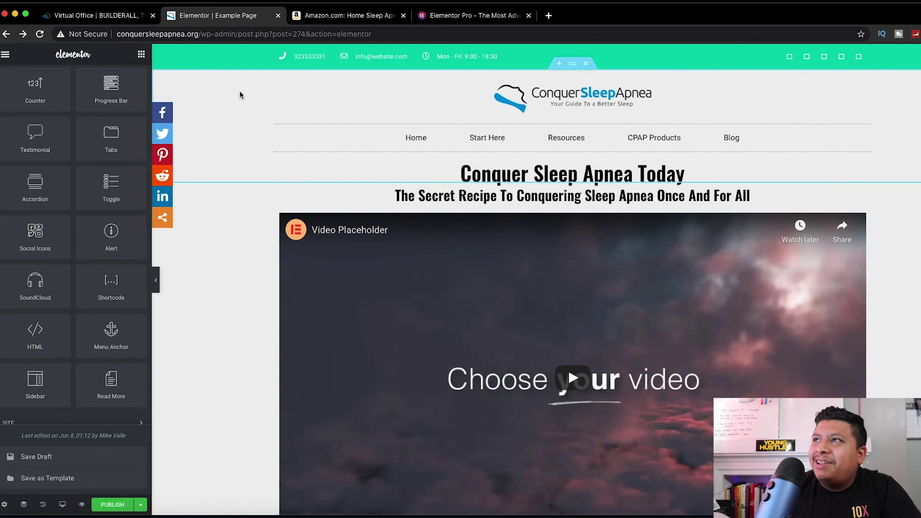
{"action": "left_click", "coordinate": [6, 35]}
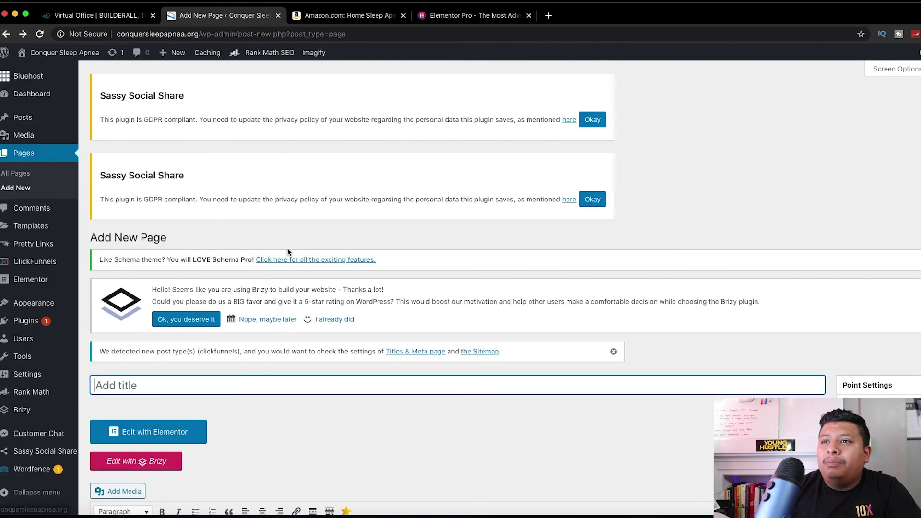
Examine the Rank Math website's description of its SEO plugin and decline its notifications
{"action": "scroll", "coordinate": [20, 186], "scroll_direction": "down", "scroll_amount": 2}
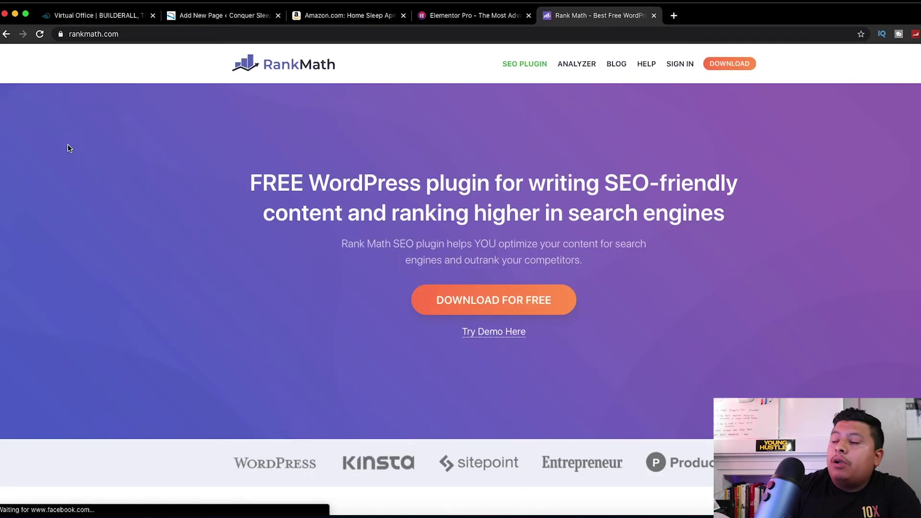
{"action": "left_click_drag", "start_coordinate": [278, 181], "coordinate": [674, 190]}
{"action": "left_click", "coordinate": [672, 190]}
{"action": "left_click_drag", "start_coordinate": [529, 186], "coordinate": [543, 210]}
{"action": "left_click", "coordinate": [540, 208]}
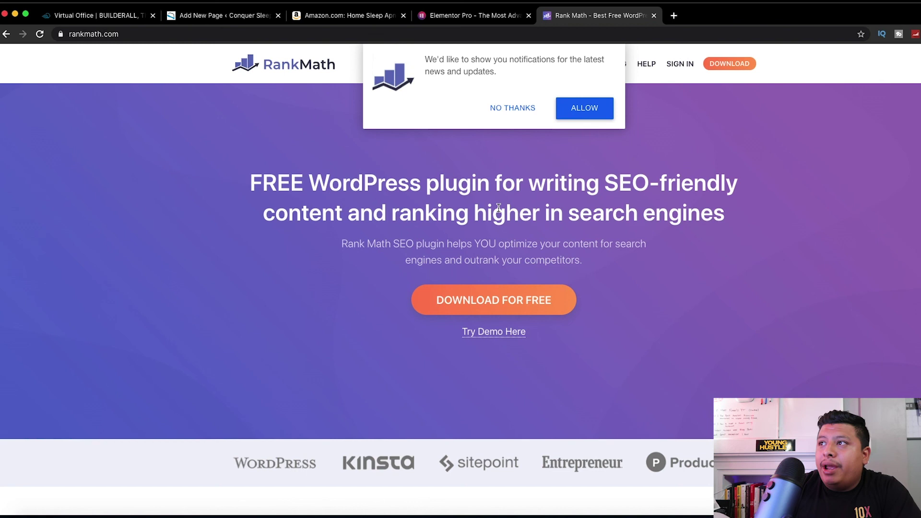
{"action": "left_click", "coordinate": [512, 108]}
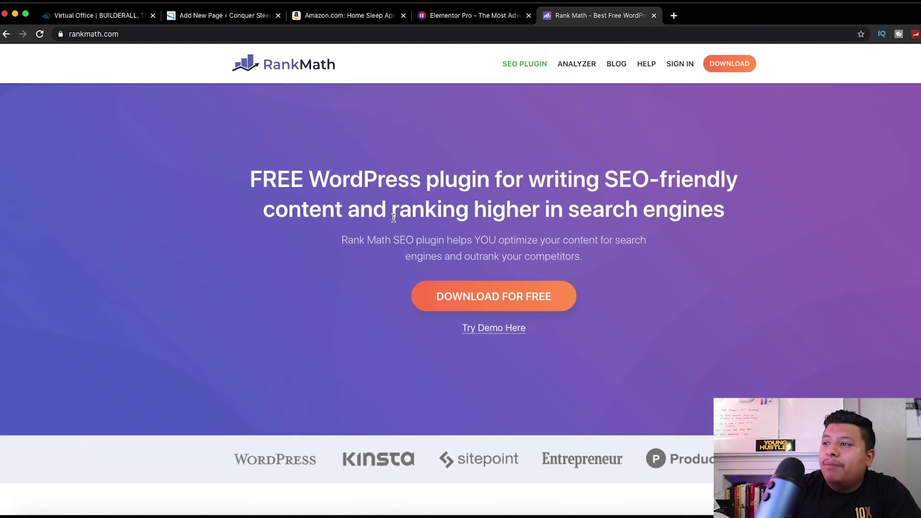
Review the SEO scores and keywords of the site's pages in the WordPress Pages list
{"action": "scroll", "coordinate": [461, 226], "scroll_direction": "down", "scroll_amount": 3}
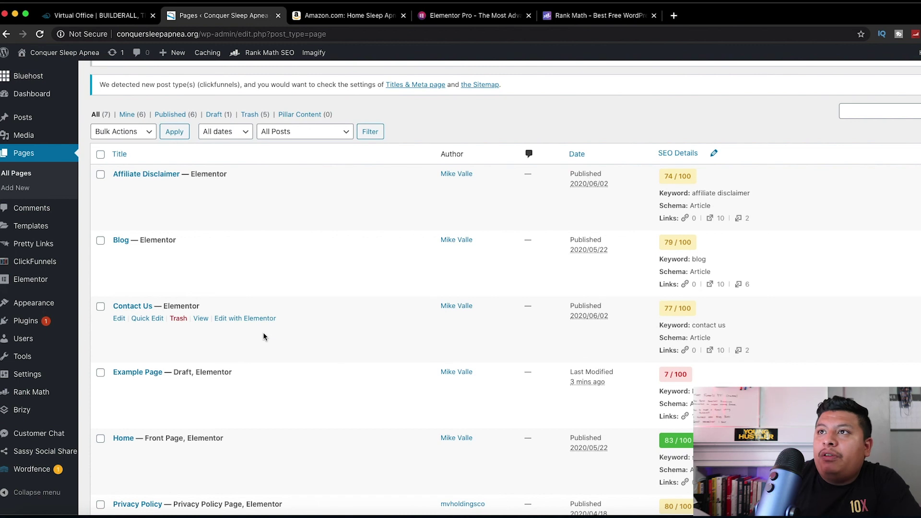
{"action": "mouse_move", "coordinate": [25, 326]}
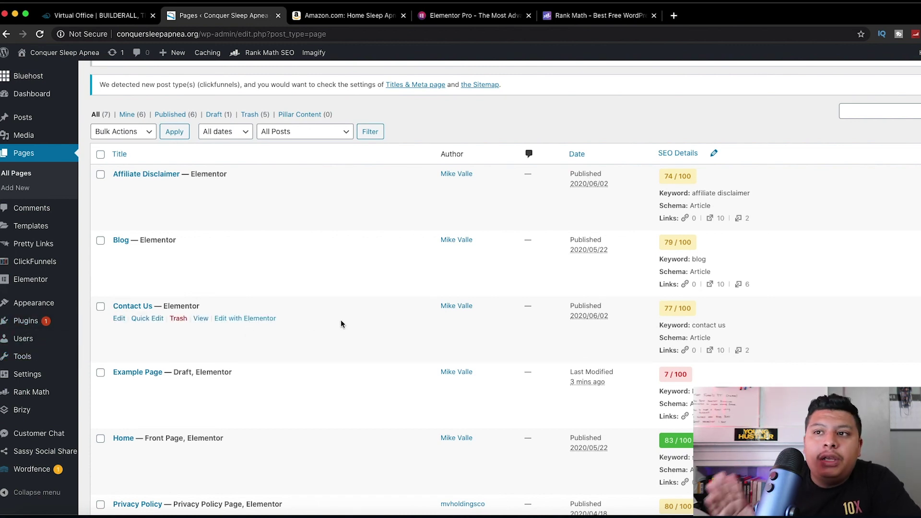
{"action": "scroll", "coordinate": [341, 319], "scroll_direction": "down", "scroll_amount": 3}
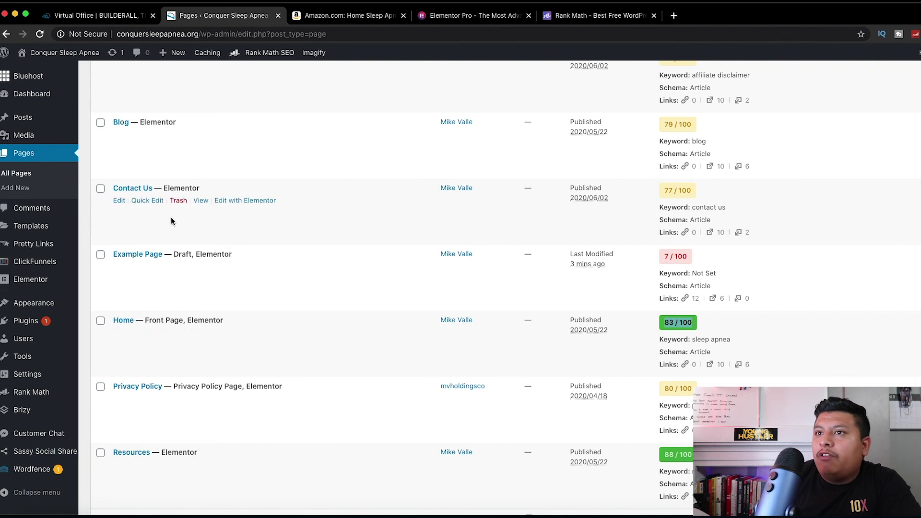
Compare the SEO scores of the Example Page draft and the Home front page in the Pages list
{"action": "left_click_drag", "start_coordinate": [654, 255], "coordinate": [699, 259]}
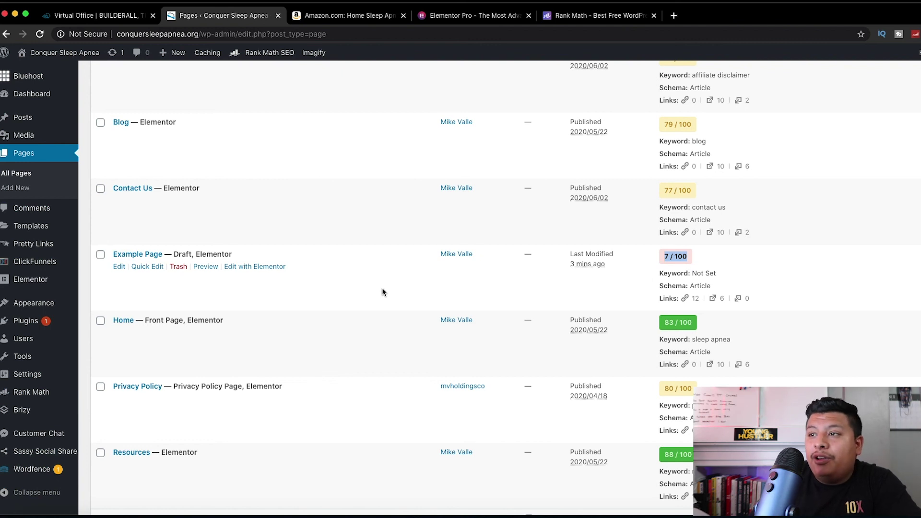
{"action": "scroll", "coordinate": [382, 291], "scroll_direction": "down", "scroll_amount": 3}
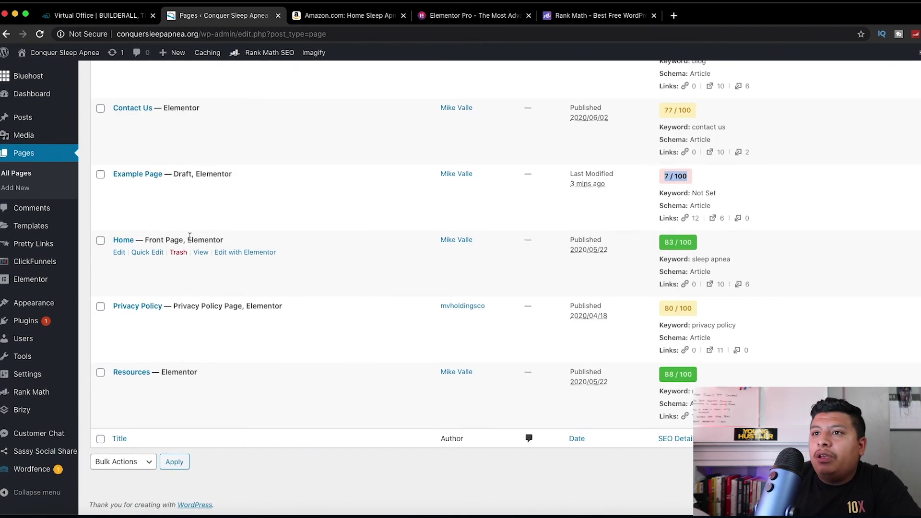
{"action": "left_click_drag", "start_coordinate": [142, 240], "coordinate": [290, 240]}
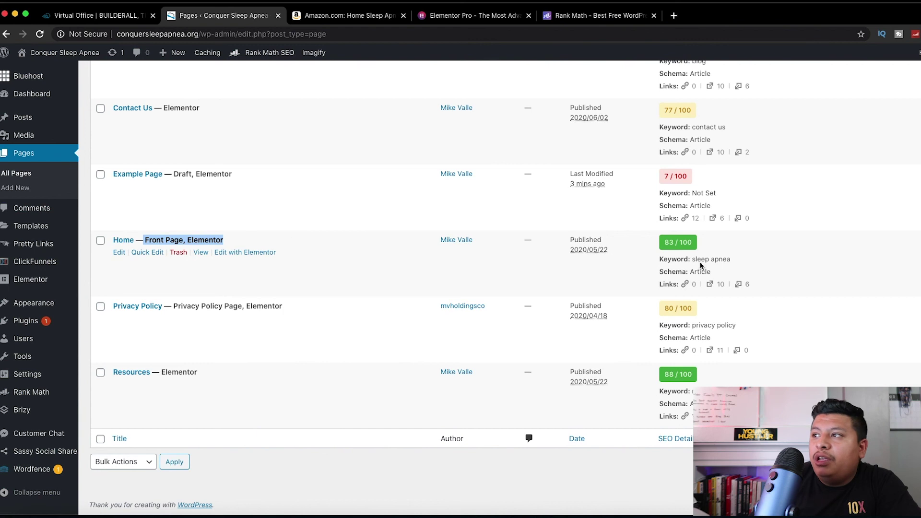
{"action": "left_click_drag", "start_coordinate": [662, 245], "coordinate": [694, 245]}
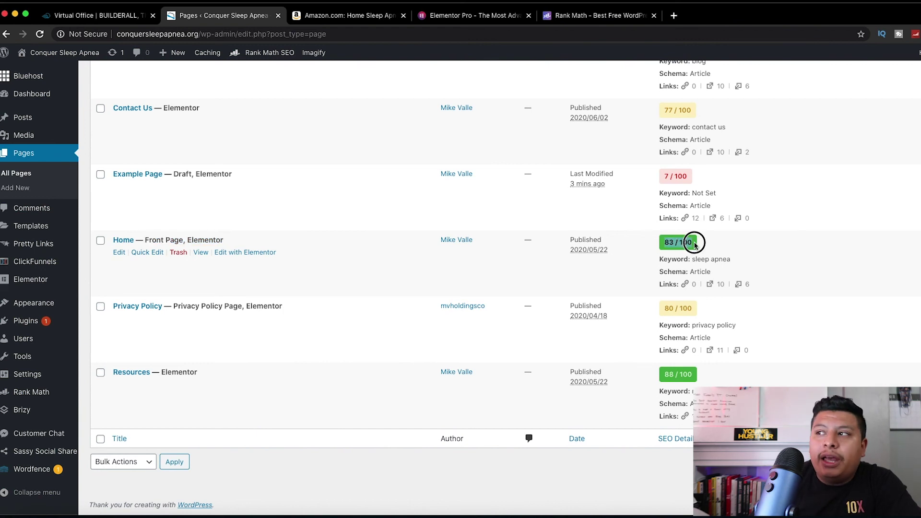
Open the Home page for editing and examine its Rank Math snippet preview and focus keyword
{"action": "left_click", "coordinate": [118, 254]}
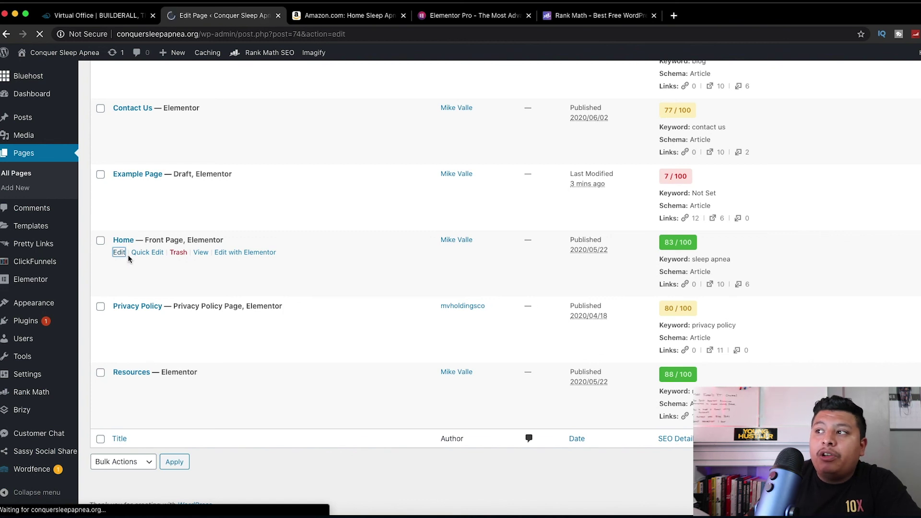
{"action": "scroll", "coordinate": [341, 305], "scroll_direction": "down", "scroll_amount": 10}
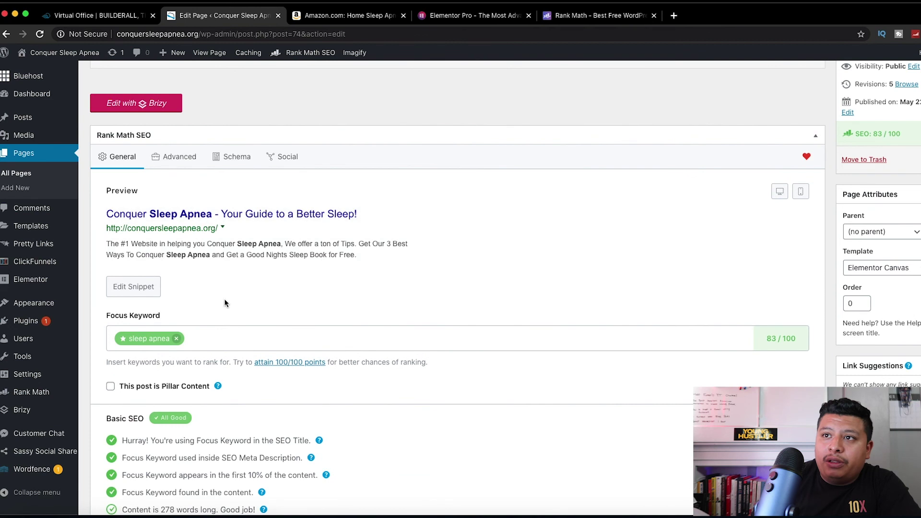
{"action": "scroll", "coordinate": [347, 263], "scroll_direction": "down", "scroll_amount": 3}
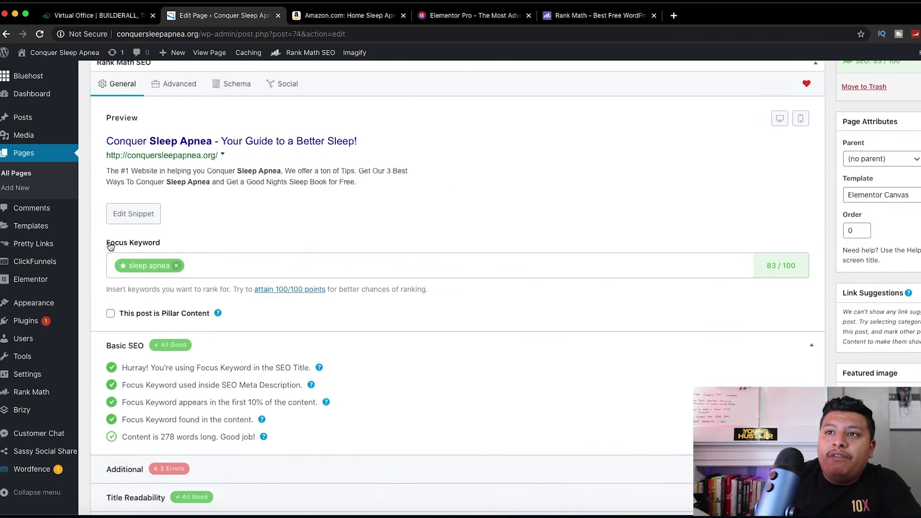
{"action": "left_click_drag", "start_coordinate": [110, 246], "coordinate": [164, 248]}
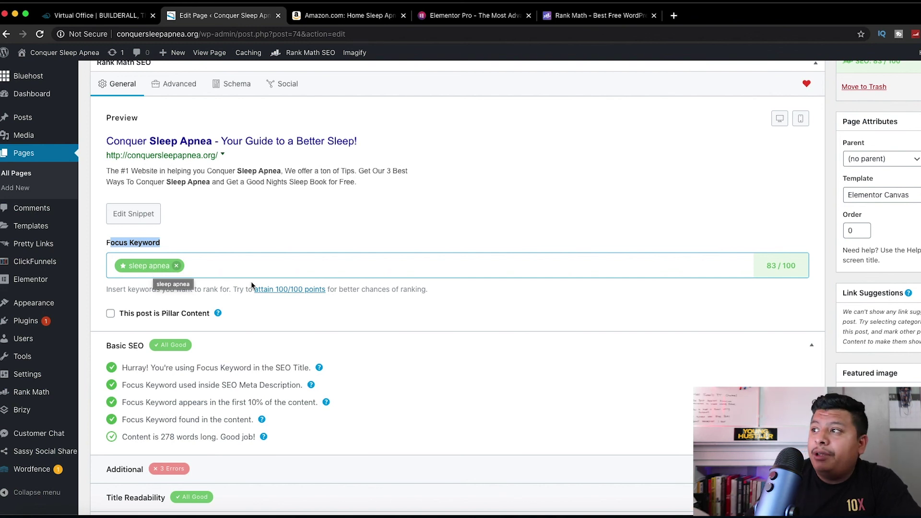
Expand the Home page's Additional, Title Readability and Content Readability checks in the Rank Math section
{"action": "scroll", "coordinate": [128, 230], "scroll_direction": "down", "scroll_amount": 5}
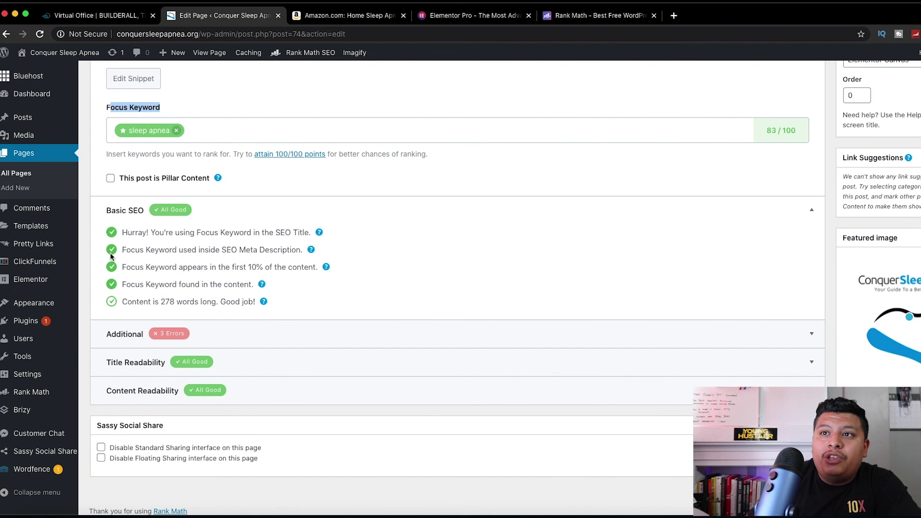
{"action": "left_click", "coordinate": [217, 340]}
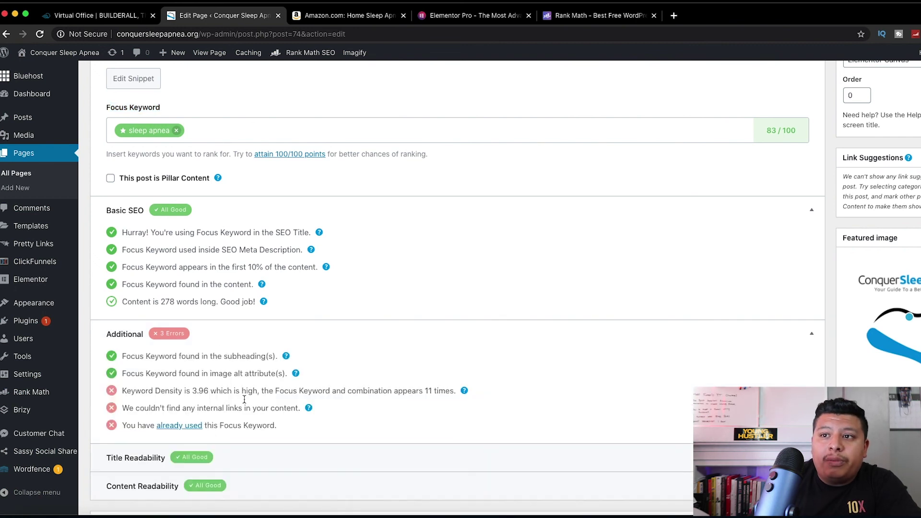
{"action": "scroll", "coordinate": [232, 408], "scroll_direction": "down", "scroll_amount": 3}
{"action": "left_click", "coordinate": [261, 421]}
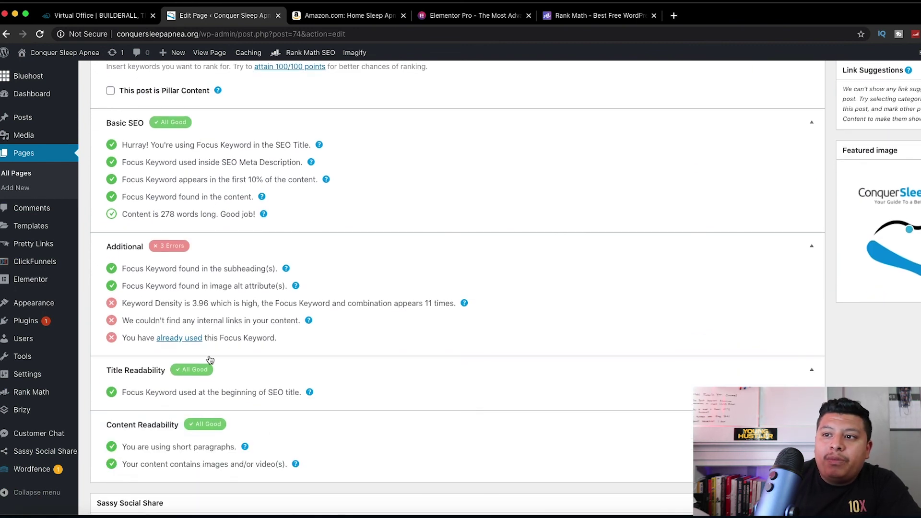
Examine the Home page's Basic SEO checks on title, meta description, keyword placement and content length against the snippet preview
{"action": "scroll", "coordinate": [193, 338], "scroll_direction": "up", "scroll_amount": 3}
{"action": "left_click_drag", "start_coordinate": [138, 236], "coordinate": [300, 241]}
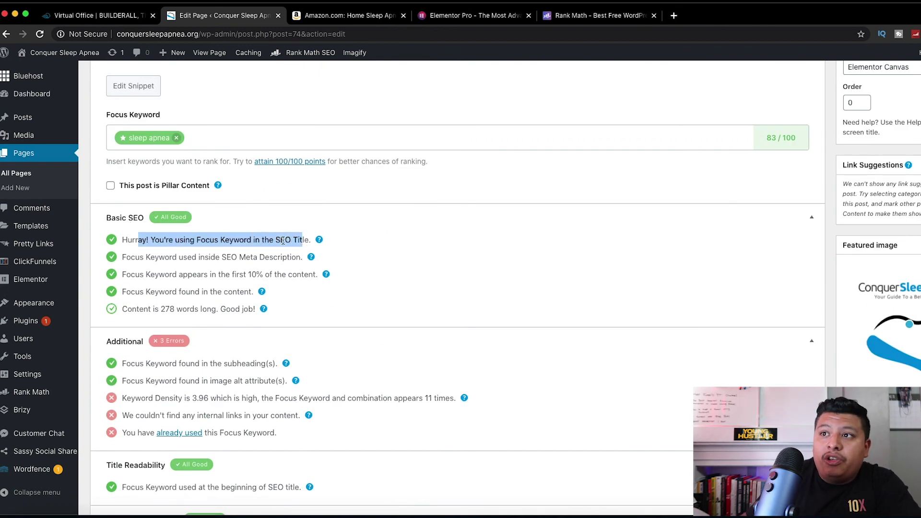
{"action": "scroll", "coordinate": [155, 244], "scroll_direction": "up", "scroll_amount": 3}
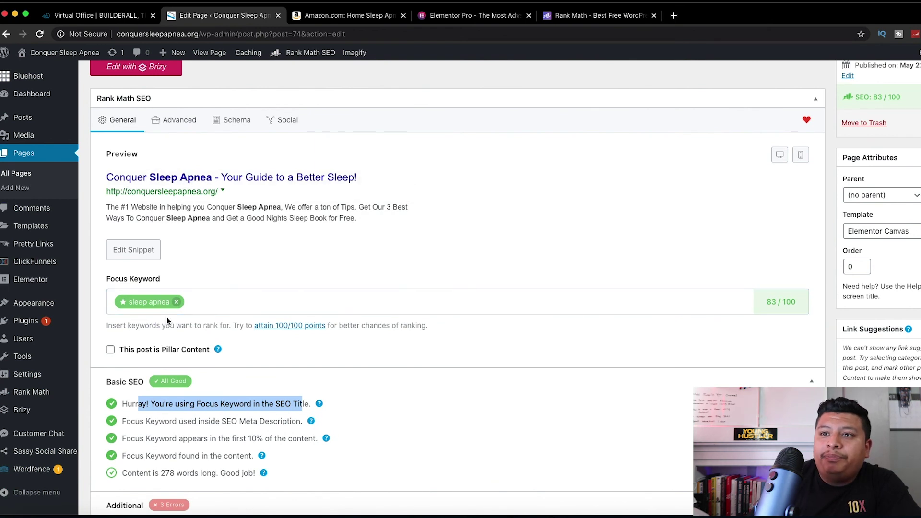
{"action": "scroll", "coordinate": [168, 320], "scroll_direction": "down", "scroll_amount": 1}
{"action": "left_click", "coordinate": [195, 362]}
{"action": "left_click_drag", "start_coordinate": [147, 359], "coordinate": [301, 356]}
{"action": "scroll", "coordinate": [230, 264], "scroll_direction": "up", "scroll_amount": 1}
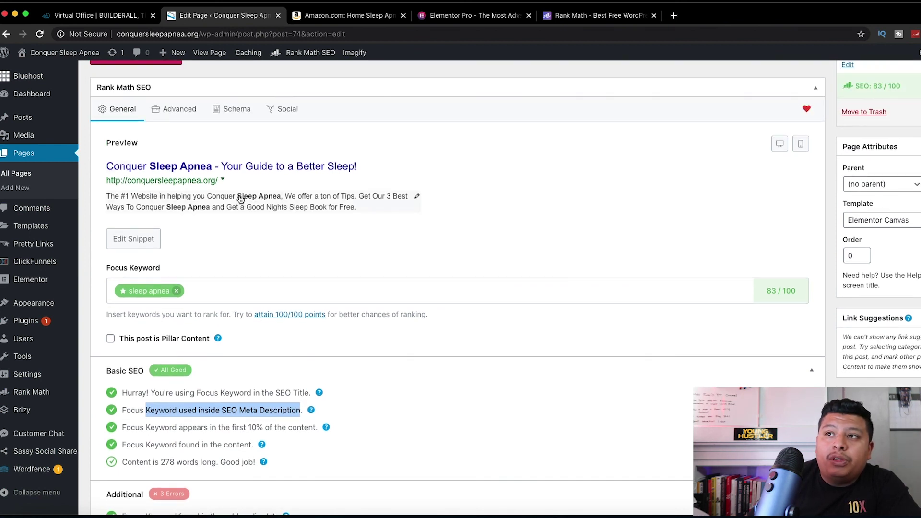
{"action": "scroll", "coordinate": [186, 283], "scroll_direction": "down", "scroll_amount": 1}
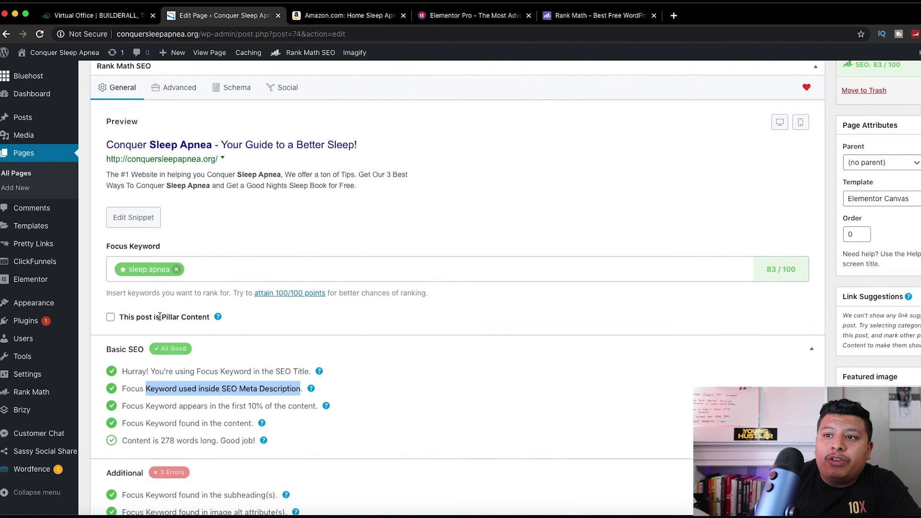
{"action": "left_click_drag", "start_coordinate": [172, 386], "coordinate": [301, 386]}
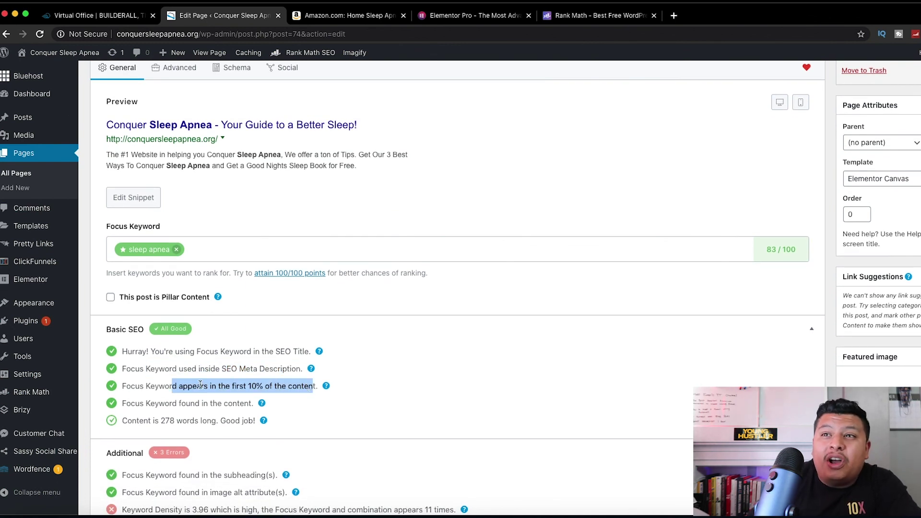
{"action": "scroll", "coordinate": [200, 384], "scroll_direction": "up", "scroll_amount": 3}
{"action": "scroll", "coordinate": [192, 355], "scroll_direction": "down", "scroll_amount": 3}
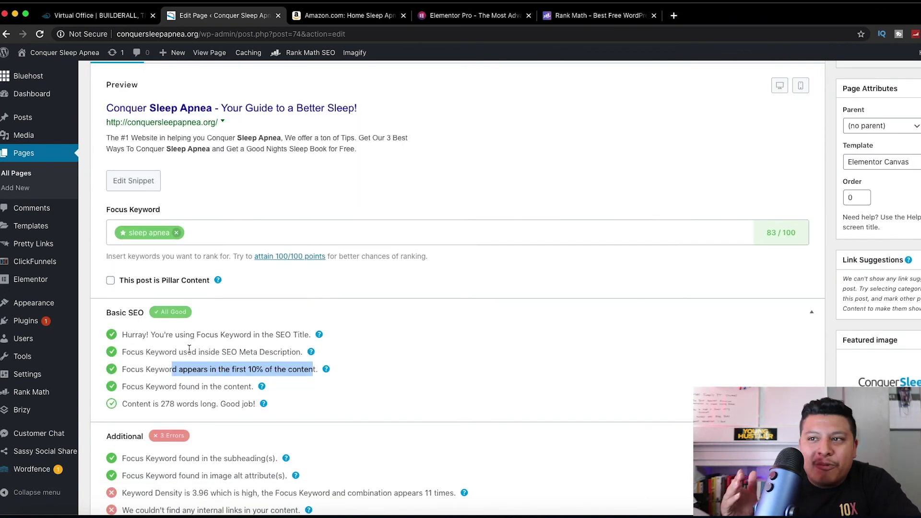
{"action": "scroll", "coordinate": [189, 348], "scroll_direction": "down", "scroll_amount": 2}
{"action": "left_click_drag", "start_coordinate": [160, 302], "coordinate": [226, 302]}
{"action": "left_click_drag", "start_coordinate": [148, 319], "coordinate": [214, 321]}
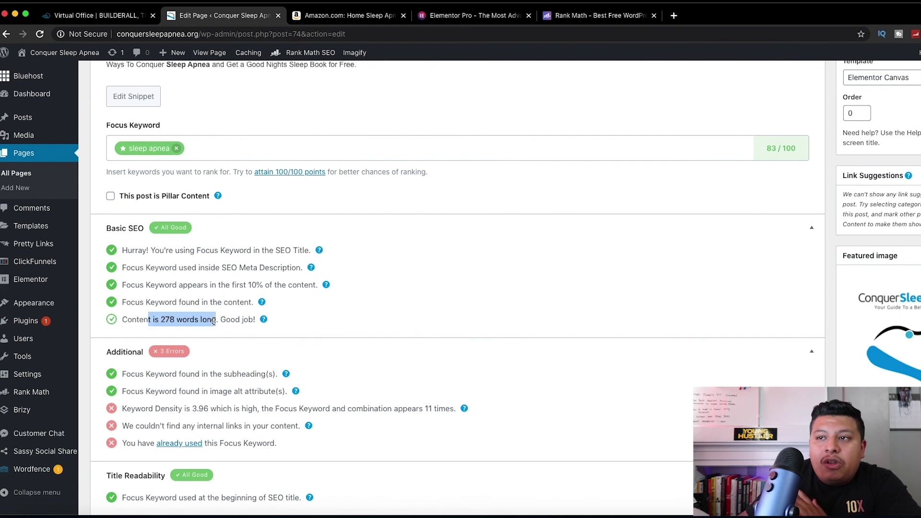
Examine the Home page's Additional SEO checks on keyword density, internal links and focus keyword reuse
{"action": "scroll", "coordinate": [214, 321], "scroll_direction": "down", "scroll_amount": 1}
{"action": "left_click_drag", "start_coordinate": [149, 353], "coordinate": [344, 353]}
{"action": "left_click_drag", "start_coordinate": [337, 353], "coordinate": [142, 358]}
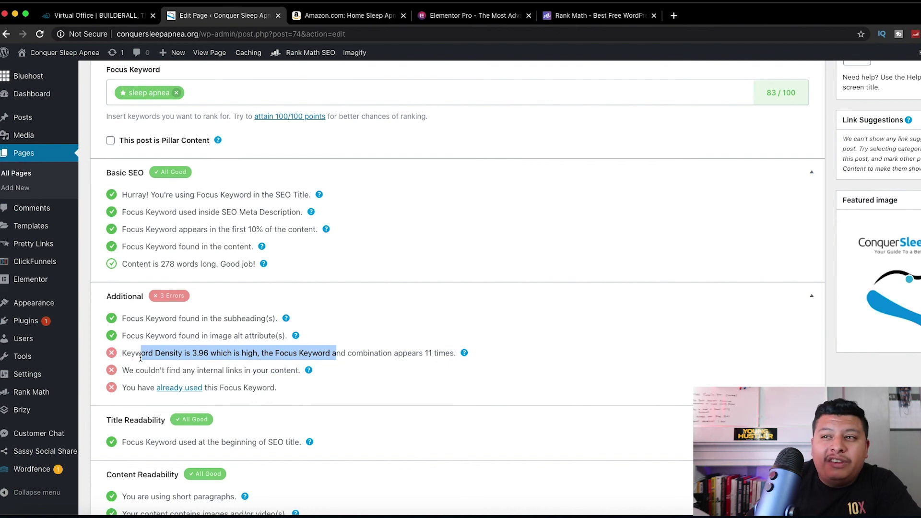
{"action": "scroll", "coordinate": [140, 358], "scroll_direction": "down", "scroll_amount": 3}
{"action": "scroll", "coordinate": [141, 361], "scroll_direction": "down", "scroll_amount": 1}
{"action": "left_click_drag", "start_coordinate": [129, 290], "coordinate": [229, 289]}
{"action": "left_click", "coordinate": [229, 287]}
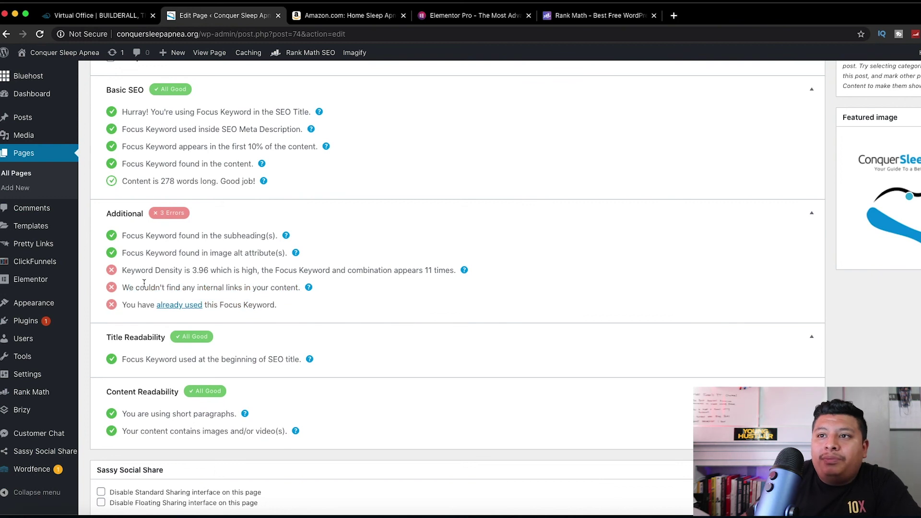
{"action": "mouse_move", "coordinate": [124, 308]}
{"action": "left_mouse_down"}
{"action": "mouse_move", "coordinate": [263, 305]}
{"action": "mouse_move", "coordinate": [123, 308]}
{"action": "left_mouse_up"}
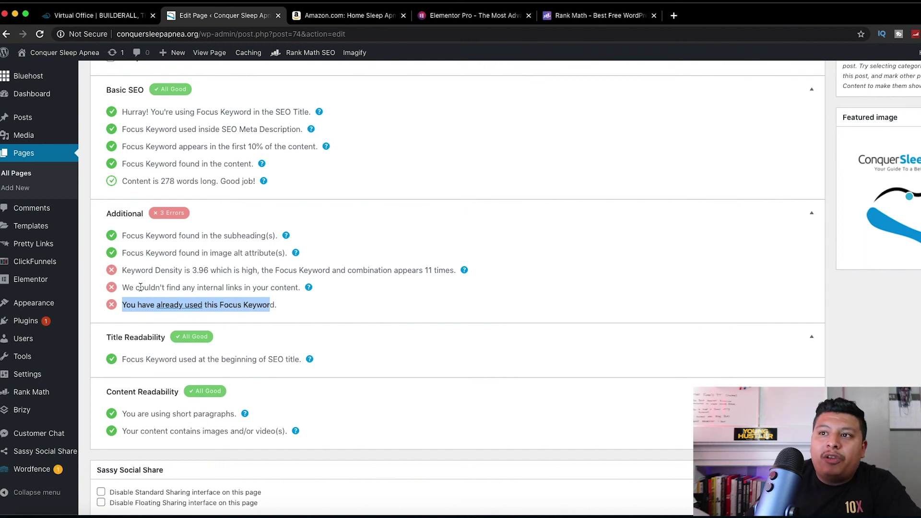
{"action": "left_click_drag", "start_coordinate": [136, 287], "coordinate": [237, 284]}
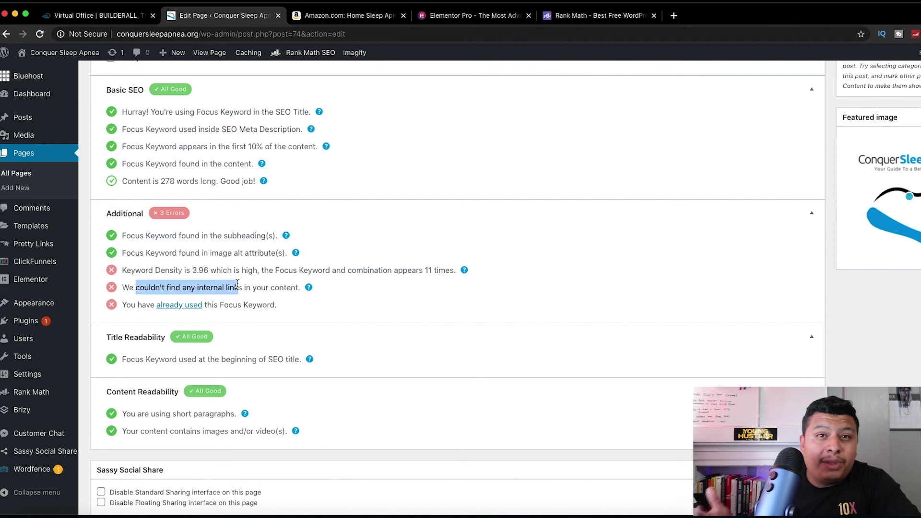
{"action": "scroll", "coordinate": [237, 284], "scroll_direction": "up", "scroll_amount": 5}
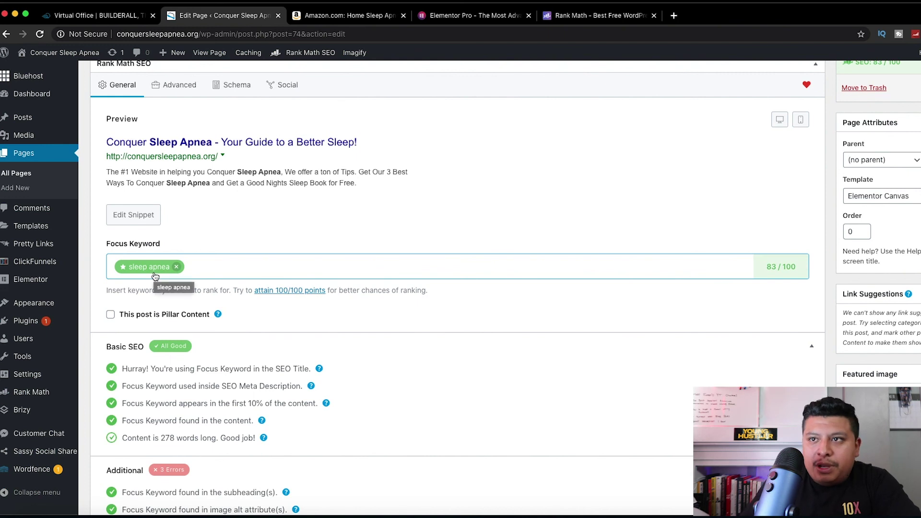
{"action": "scroll", "coordinate": [155, 276], "scroll_direction": "down", "scroll_amount": 6}
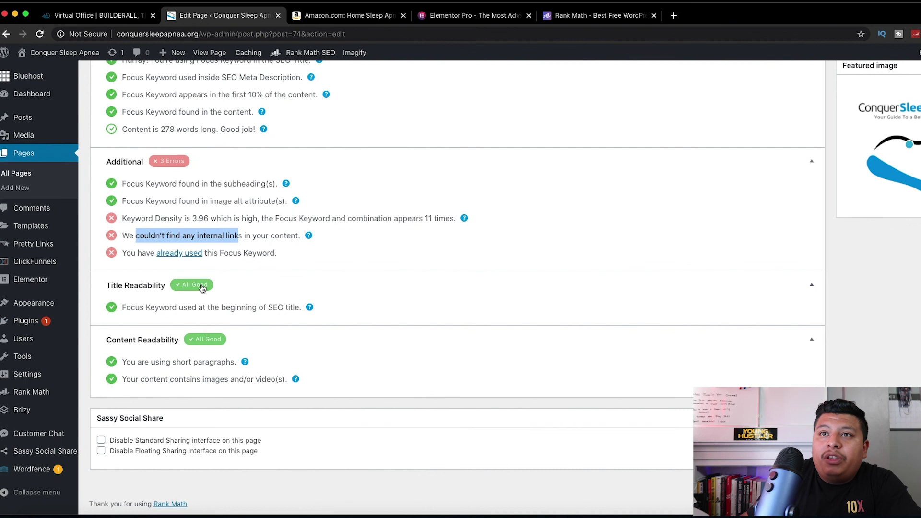
{"action": "scroll", "coordinate": [202, 287], "scroll_direction": "up", "scroll_amount": 15}
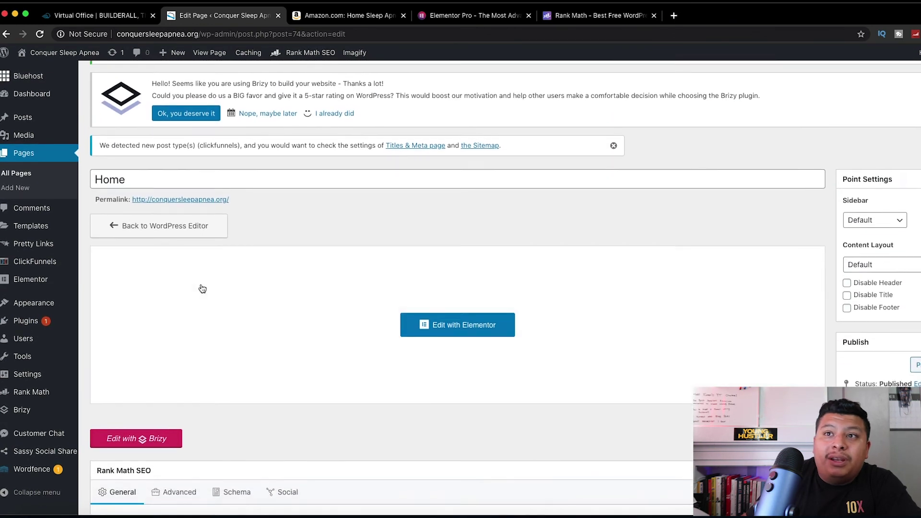
{"action": "scroll", "coordinate": [202, 289], "scroll_direction": "down", "scroll_amount": 3}
Return to the Pages list and open Example Page for editing at its Rank Math SEO section
{"action": "left_click", "coordinate": [28, 158]}
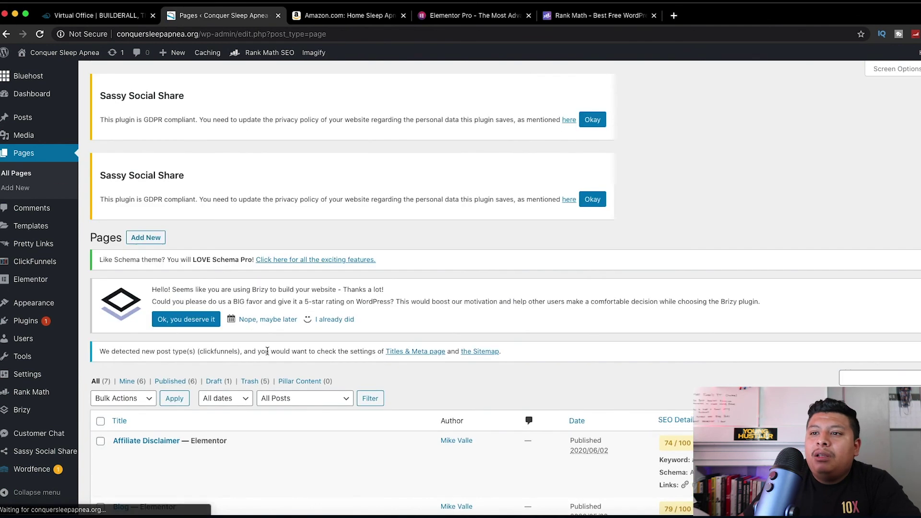
{"action": "scroll", "coordinate": [268, 355], "scroll_direction": "down", "scroll_amount": 5}
{"action": "scroll", "coordinate": [267, 355], "scroll_direction": "down", "scroll_amount": 3}
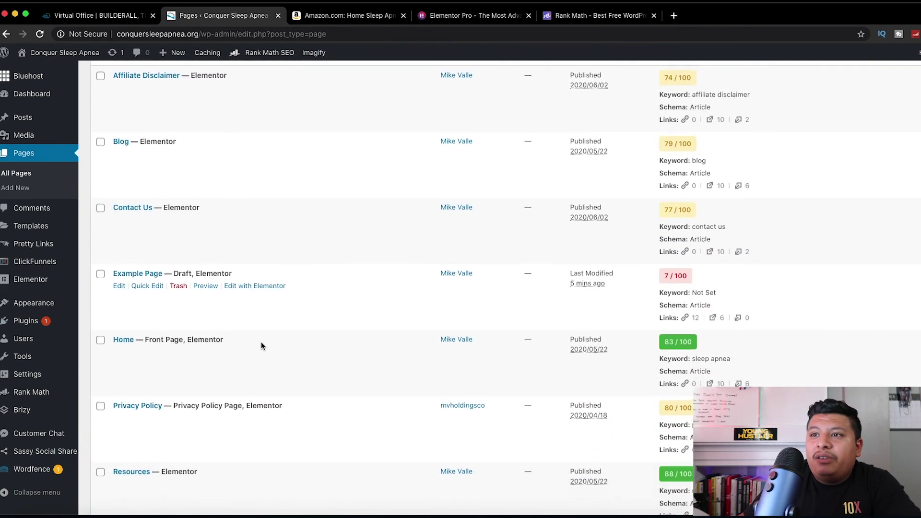
{"action": "left_click", "coordinate": [119, 284]}
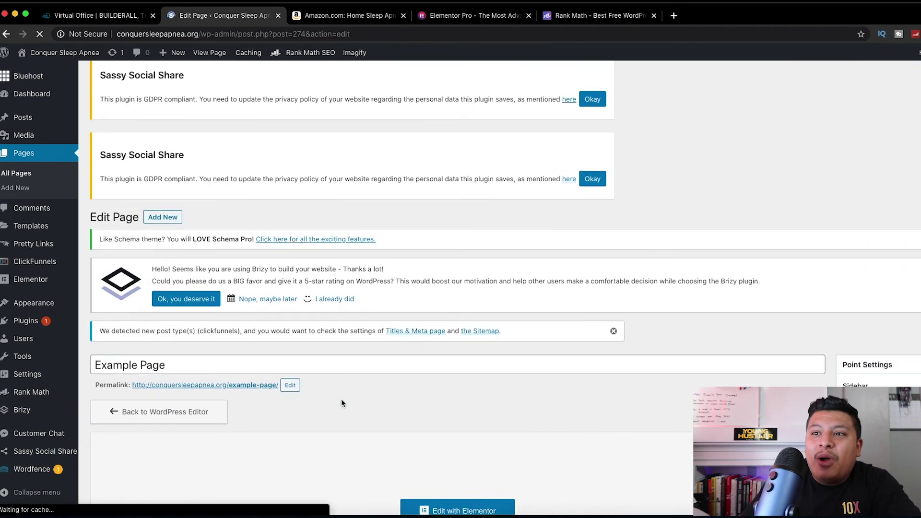
{"action": "scroll", "coordinate": [341, 398], "scroll_direction": "down", "scroll_amount": 5}
{"action": "scroll", "coordinate": [341, 402], "scroll_direction": "down", "scroll_amount": 7}
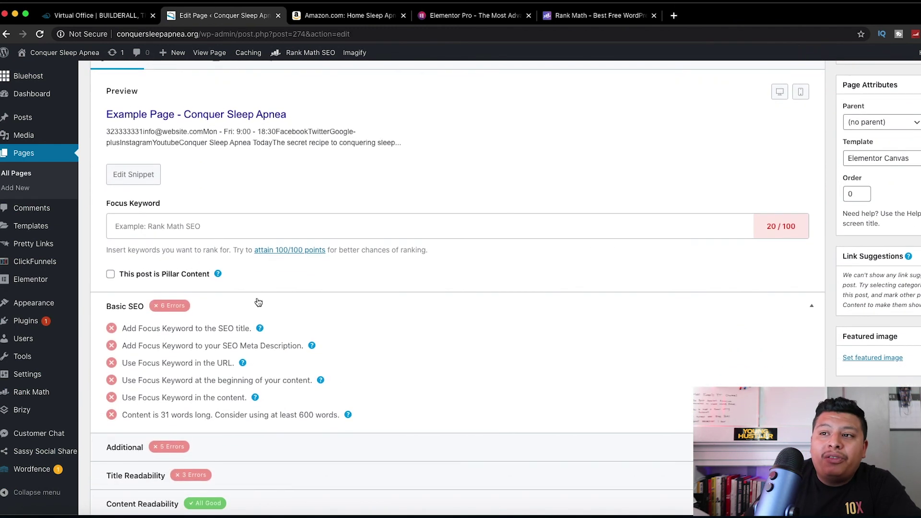
Set the example page's focus keyword to "Sleep Apnea"
{"action": "left_click", "coordinate": [214, 227]}
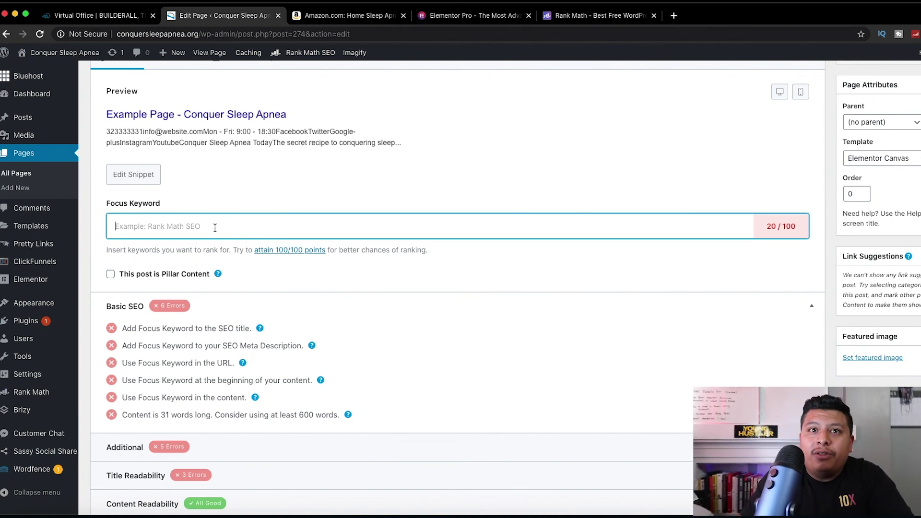
{"action": "type", "text": "S"}
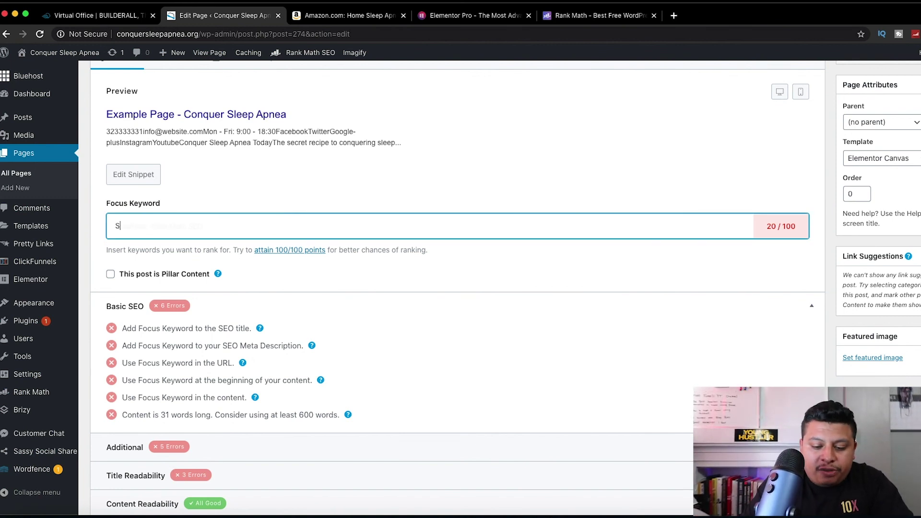
{"action": "type", "text": "leep A"}
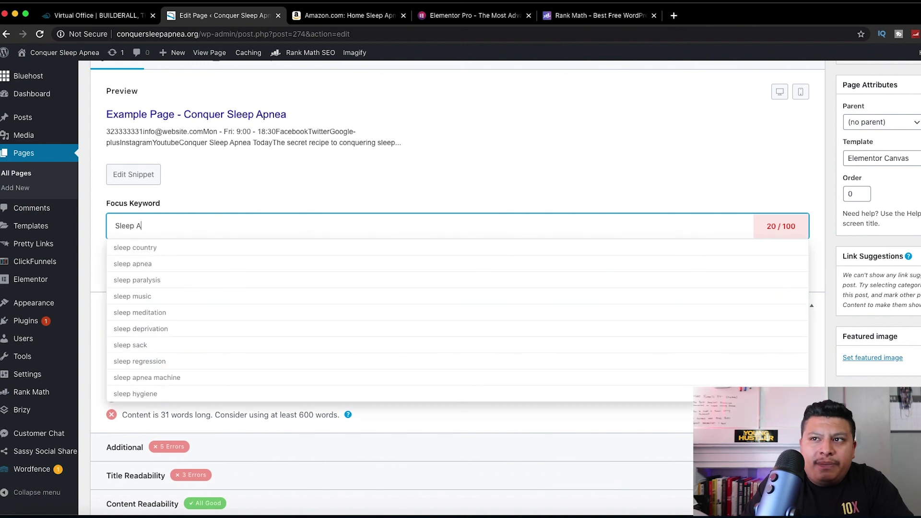
{"action": "type", "text": "pnea"}
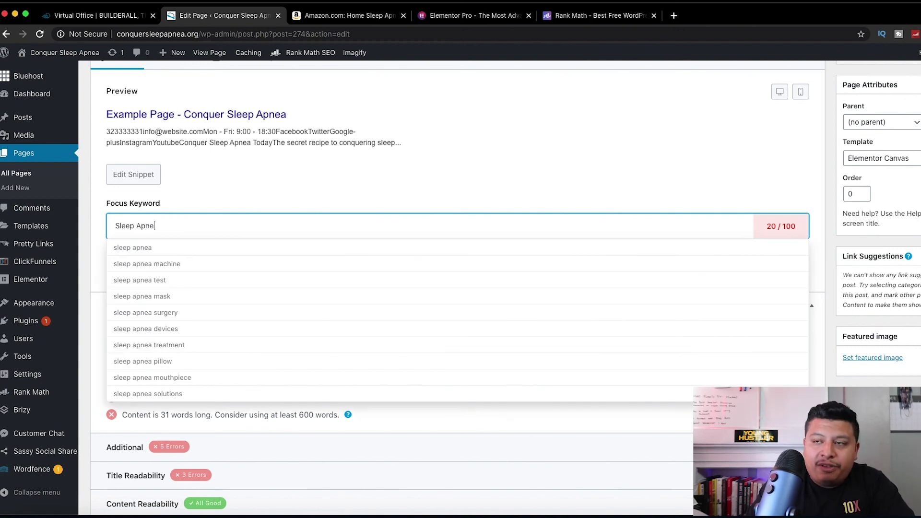
{"action": "key", "text": "Return"}
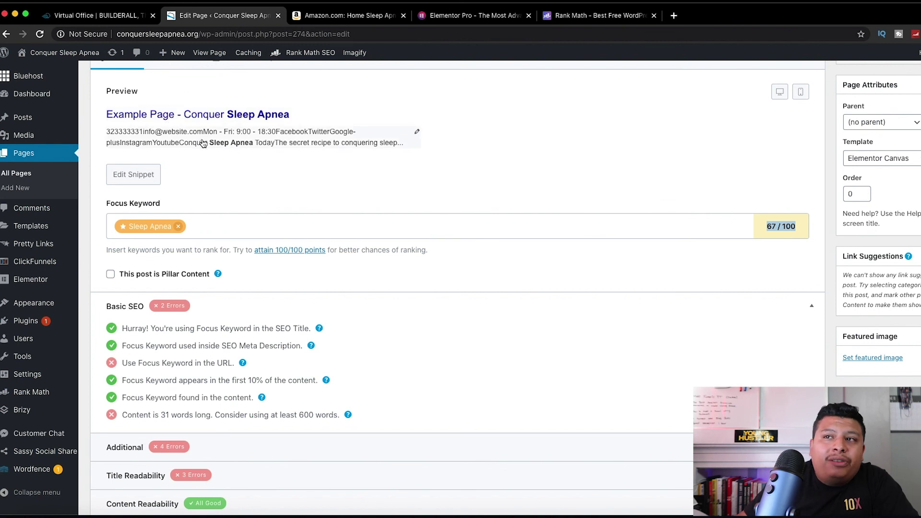
Open the example page's snippet for editing and clear the default variable-based SEO title
{"action": "left_click", "coordinate": [134, 174]}
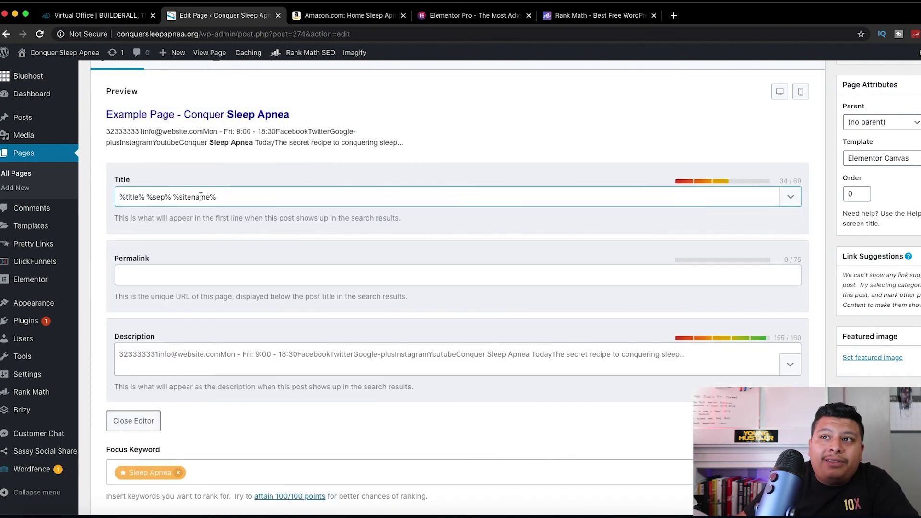
{"action": "triple_click", "coordinate": [200, 197]}
{"action": "key", "text": "BackSpace"}
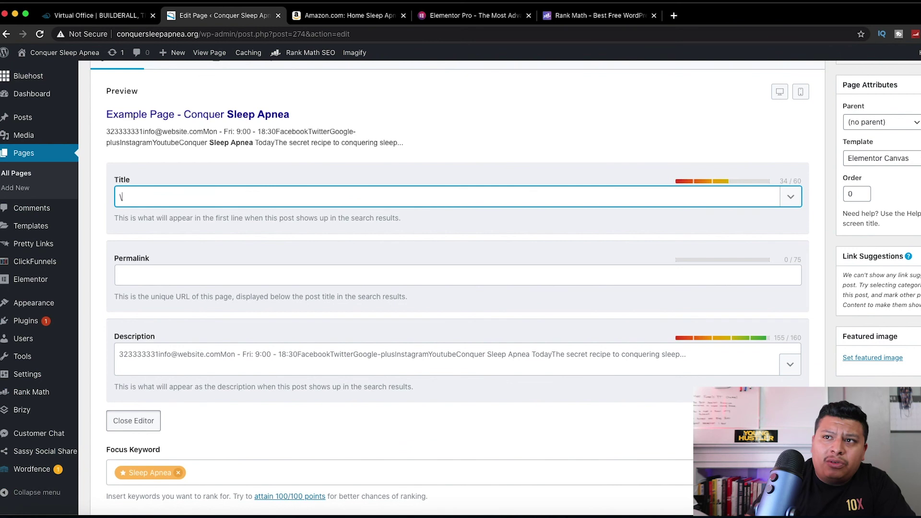
{"action": "key", "text": "super+z"}
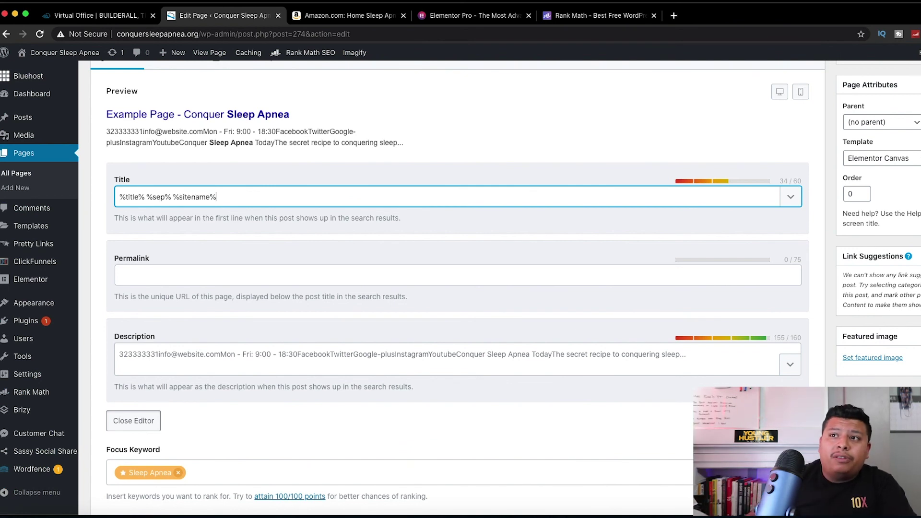
{"action": "key", "text": "BackSpace"}
{"action": "key", "text": "BackSpace"}
{"action": "key", "text": "BackSpace"}
{"action": "key", "text": "BackSpace"}
{"action": "key", "text": "BackSpace"}
{"action": "key", "text": "BackSpace"}
{"action": "key", "text": "BackSpace"}
{"action": "key", "text": "BackSpace"}
{"action": "key", "text": "BackSpace"}
{"action": "key", "text": "BackSpace"}
{"action": "key", "text": "BackSpace"}
{"action": "key", "text": "BackSpace"}
{"action": "key", "text": "BackSpace"}
{"action": "key", "text": "BackSpace"}
{"action": "key", "text": "BackSpace"}
{"action": "key", "text": "BackSpace"}
{"action": "key", "text": "BackSpace"}
{"action": "key", "text": "BackSpace"}
{"action": "key", "text": "BackSpace"}
{"action": "key", "text": "BackSpace"}
{"action": "key", "text": "BackSpace"}
{"action": "key", "text": "BackSpace"}
{"action": "key", "text": "BackSpace"}
{"action": "key", "text": "BackSpace"}
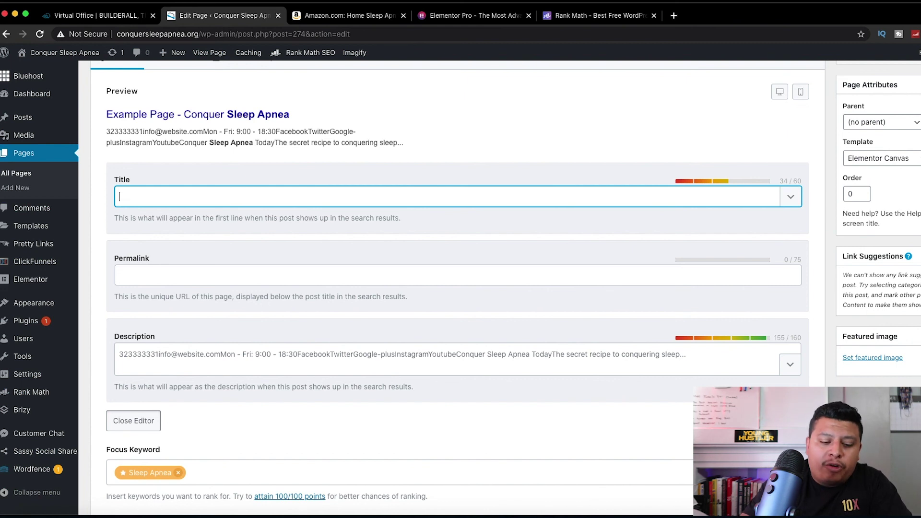
Replace the SEO title with "Conquer Sleep Apnea Today - The Only Resource You Will Ever Need"
{"action": "key", "text": "super+z"}
{"action": "type", "text": "X"}
{"action": "key", "text": "BackSpace"}
{"action": "key", "text": "BackSpace"}
{"action": "key", "text": "BackSpace"}
{"action": "key", "text": "BackSpace"}
{"action": "key", "text": "BackSpace"}
{"action": "key", "text": "BackSpace"}
{"action": "key", "text": "BackSpace"}
{"action": "key", "text": "BackSpace"}
{"action": "key", "text": "BackSpace"}
{"action": "key", "text": "BackSpace"}
{"action": "key", "text": "BackSpace"}
{"action": "key", "text": "BackSpace"}
{"action": "key", "text": "BackSpace"}
{"action": "key", "text": "BackSpace"}
{"action": "key", "text": "BackSpace"}
{"action": "key", "text": "BackSpace"}
{"action": "key", "text": "BackSpace"}
{"action": "key", "text": "BackSpace"}
{"action": "key", "text": "BackSpace"}
{"action": "key", "text": "BackSpace"}
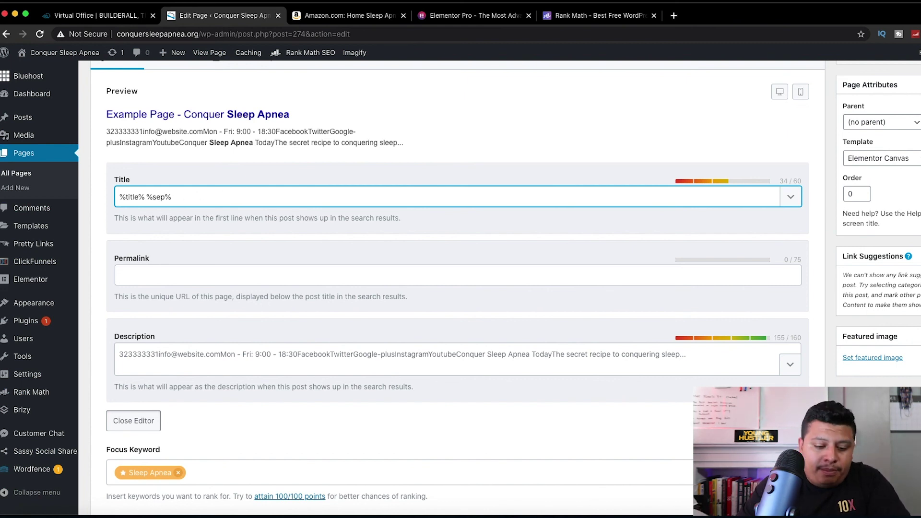
{"action": "type", "text": "Conquer Sleep Apnea T"}
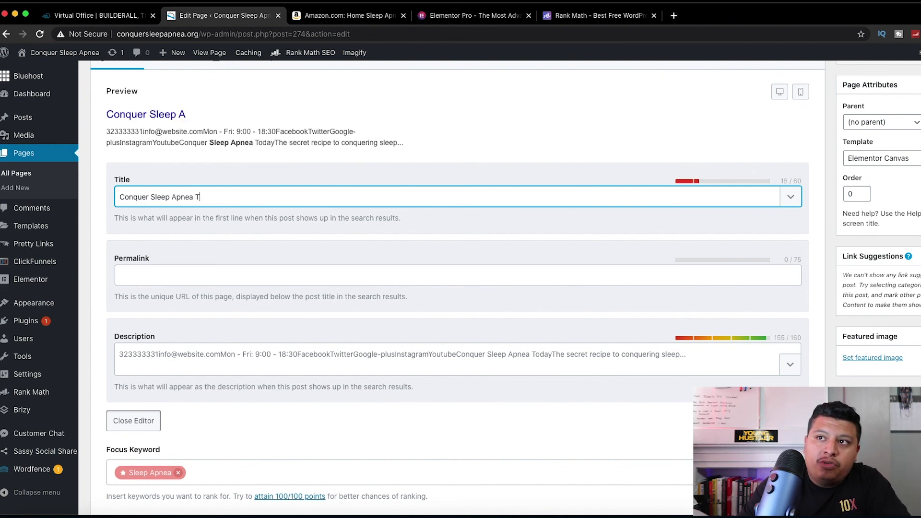
{"action": "type", "text": "oday - The "}
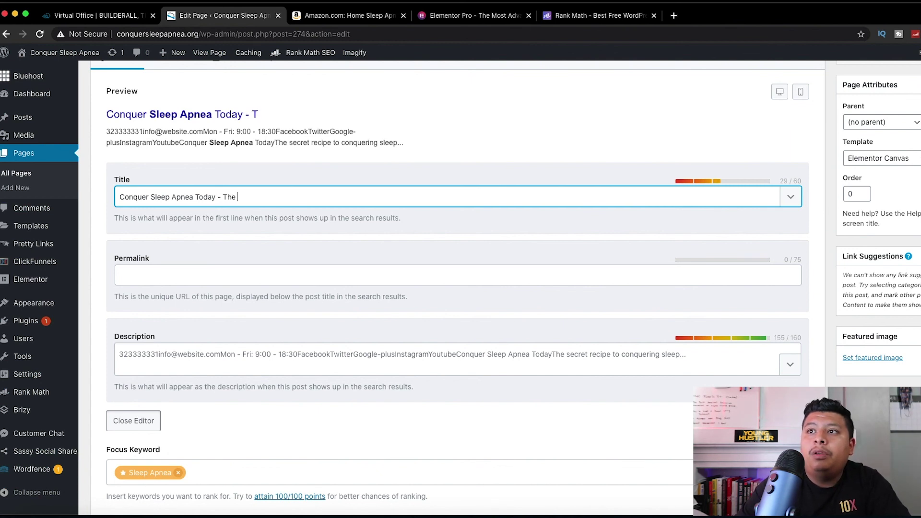
{"action": "type", "text": "Onl"}
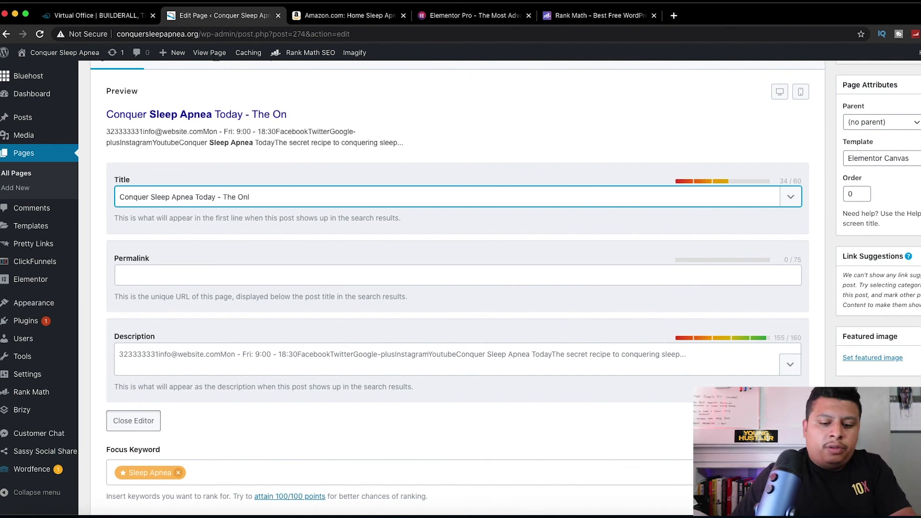
{"action": "type", "text": "y Resource You Will Ever Need"}
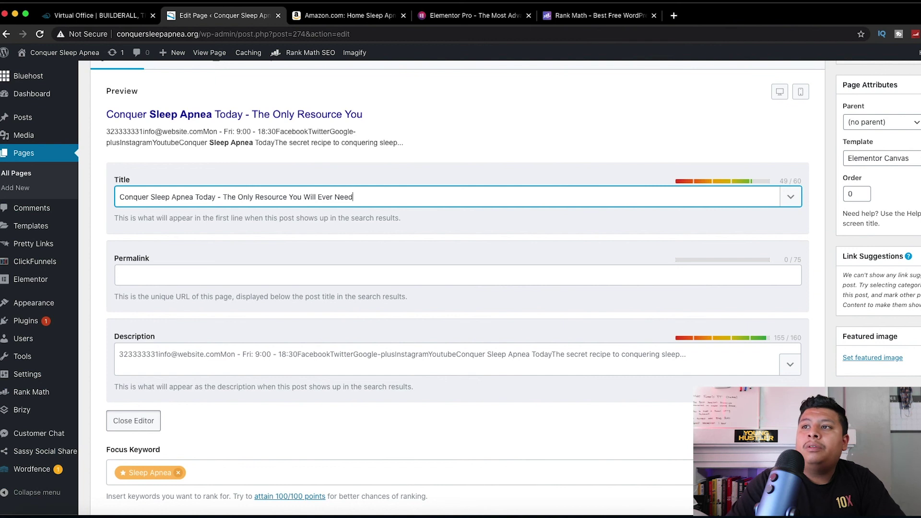
{"action": "key", "text": "Tab"}
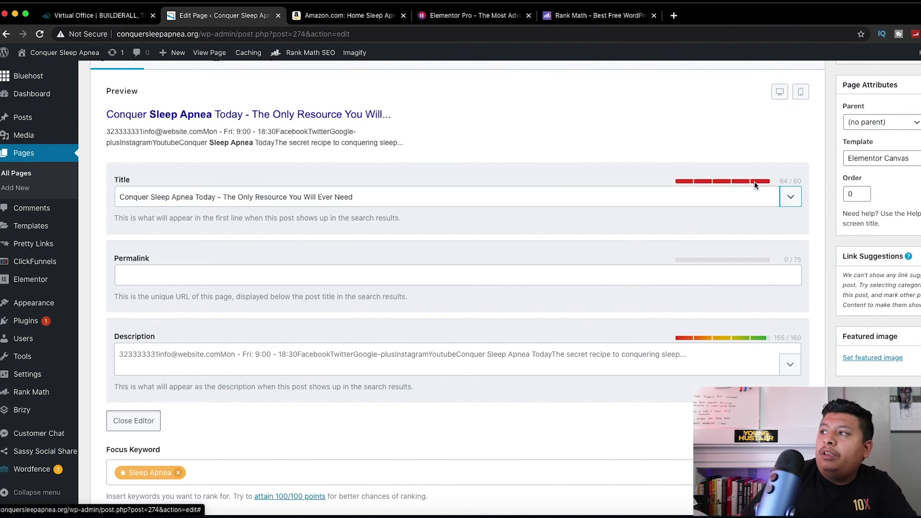
Shorten the SEO title to "Conquer Sleep Apnea Today - The Only Resource You Need"
{"action": "left_click_drag", "start_coordinate": [781, 182], "coordinate": [800, 182]}
{"action": "left_click", "coordinate": [394, 194]}
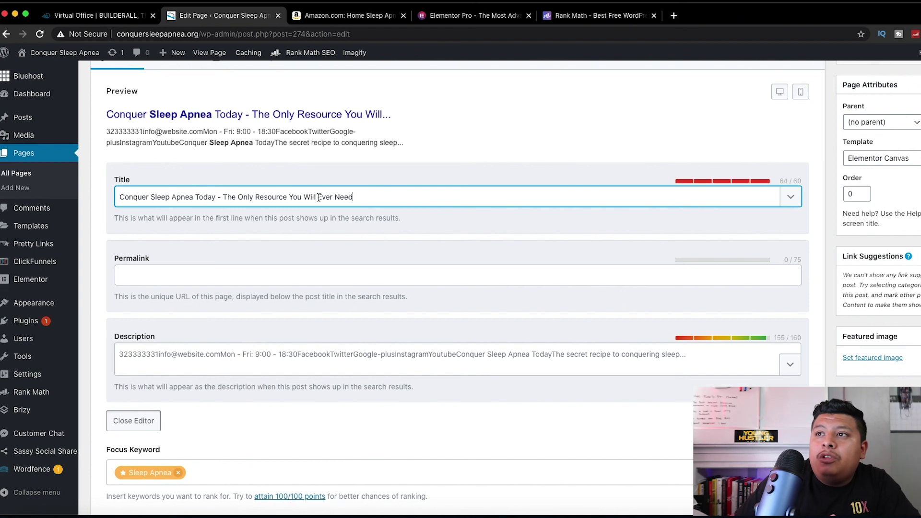
{"action": "left_click_drag", "start_coordinate": [302, 197], "coordinate": [336, 198]}
{"action": "key", "text": "BackSpace"}
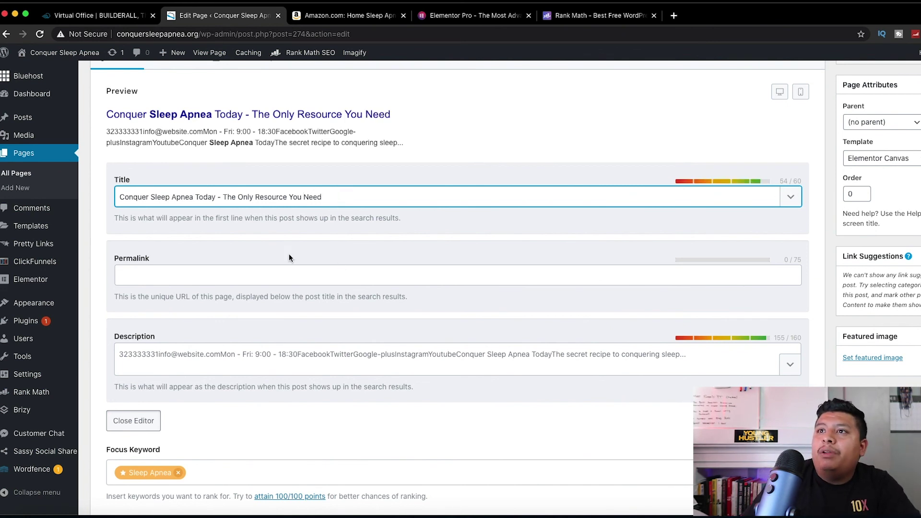
Set the example page's permalink to "sleep-apnea-home" and check its length indicator
{"action": "left_click", "coordinate": [251, 270]}
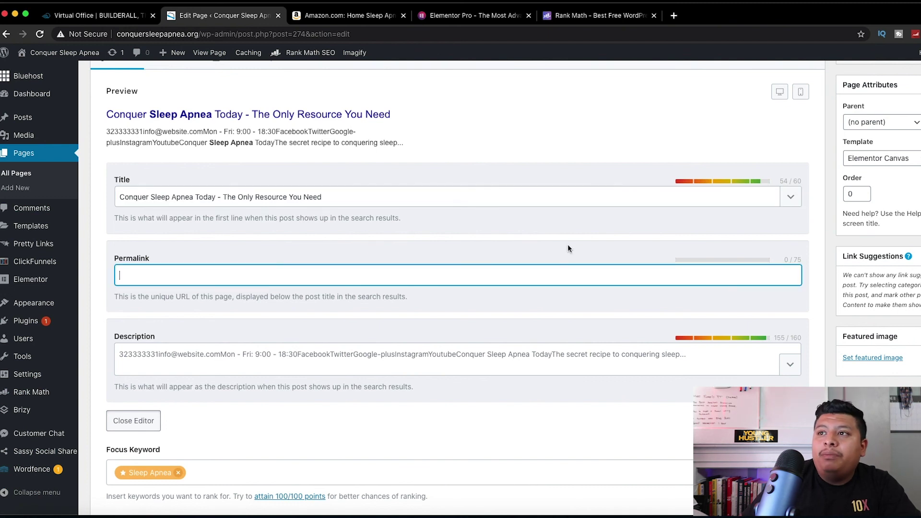
{"action": "left_click_drag", "start_coordinate": [121, 259], "coordinate": [181, 262]}
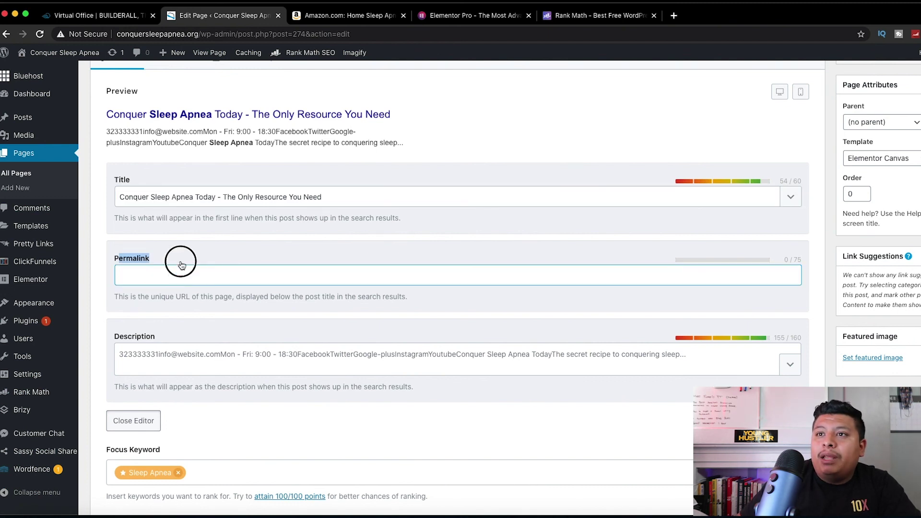
{"action": "scroll", "coordinate": [276, 148], "scroll_direction": "up", "scroll_amount": 3}
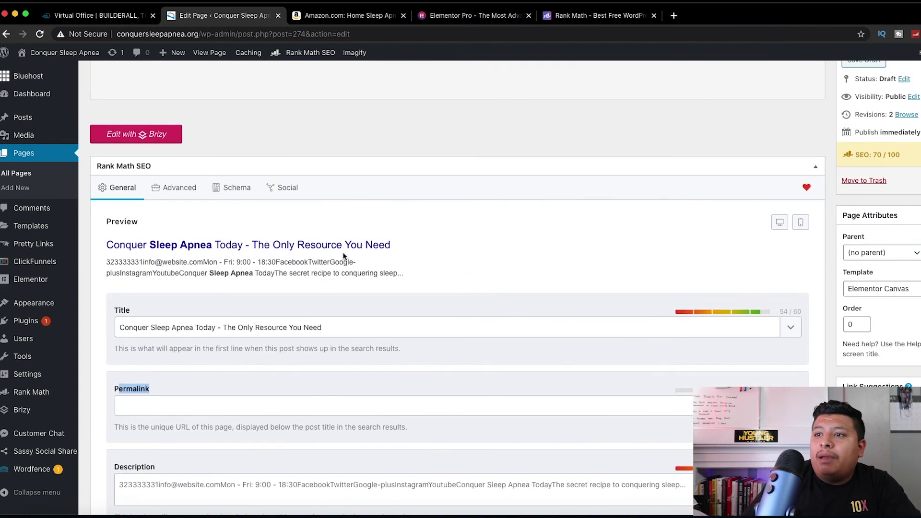
{"action": "scroll", "coordinate": [343, 257], "scroll_direction": "down", "scroll_amount": 2}
{"action": "scroll", "coordinate": [342, 257], "scroll_direction": "down", "scroll_amount": 1}
{"action": "left_click", "coordinate": [303, 290]}
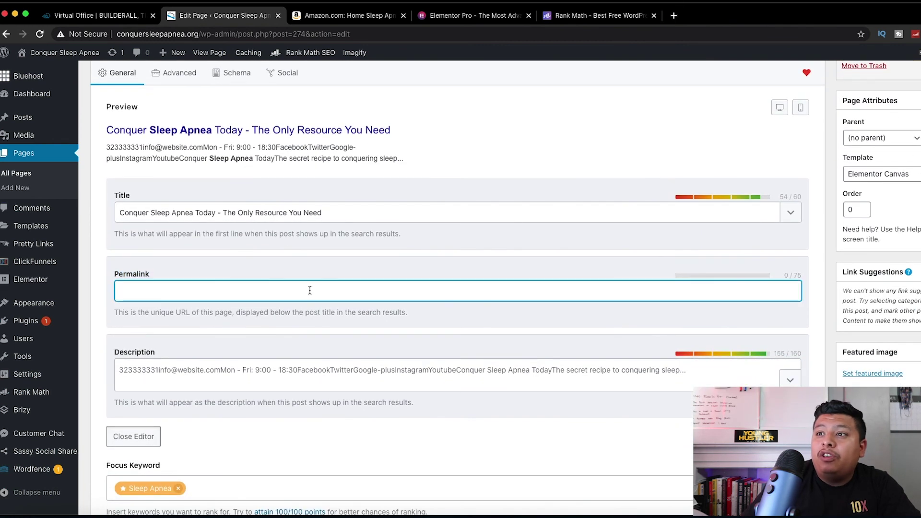
{"action": "type", "text": "sleep-apnea-hop"}
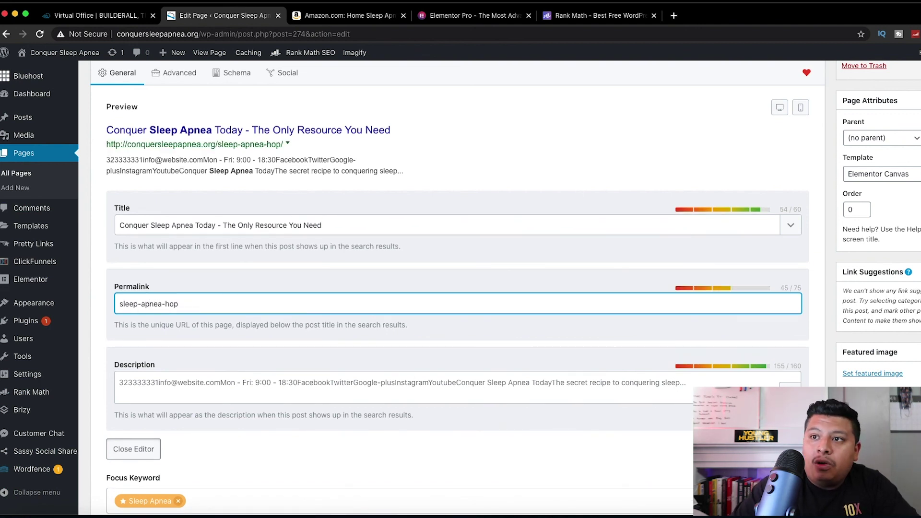
{"action": "key", "text": "BackSpace"}
{"action": "type", "text": "me"}
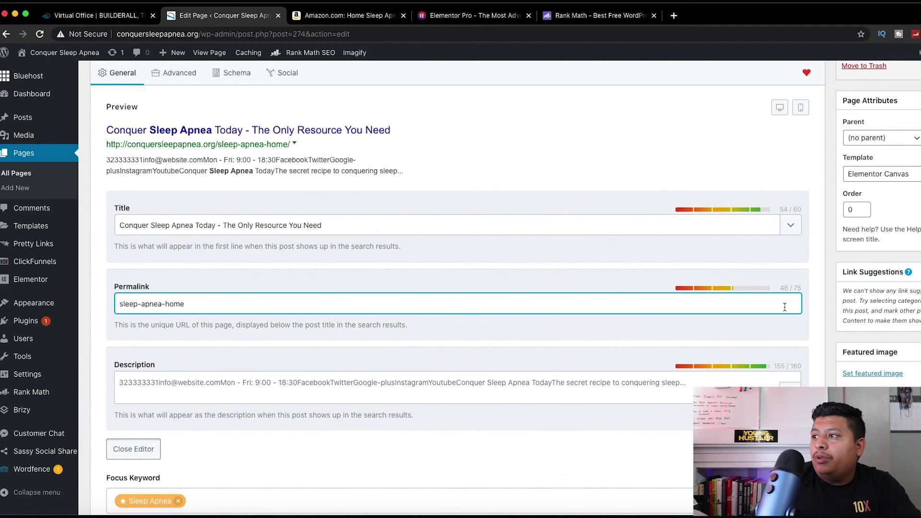
{"action": "mouse_move", "coordinate": [785, 289]}
{"action": "left_mouse_down"}
{"action": "mouse_move", "coordinate": [814, 291]}
{"action": "mouse_move", "coordinate": [768, 286]}
{"action": "left_mouse_up"}
{"action": "left_click", "coordinate": [793, 289]}
{"action": "left_click", "coordinate": [169, 302]}
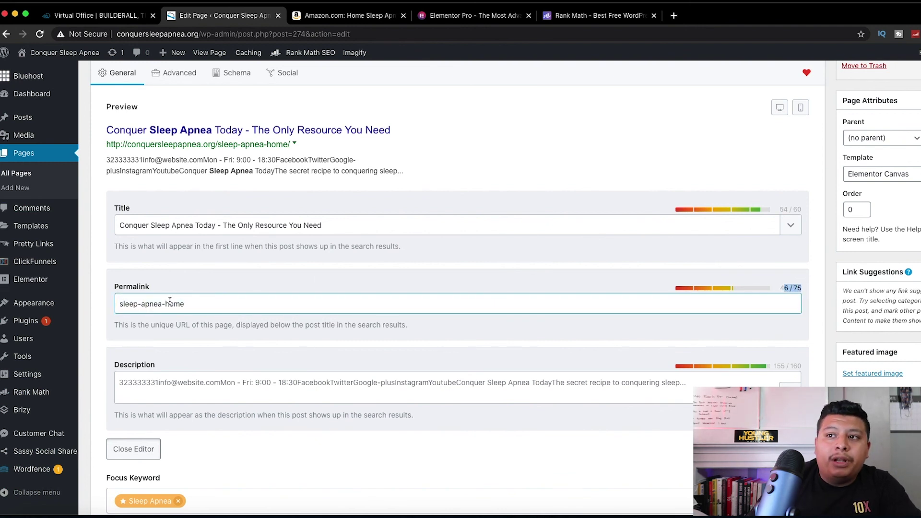
{"action": "left_click", "coordinate": [710, 291]}
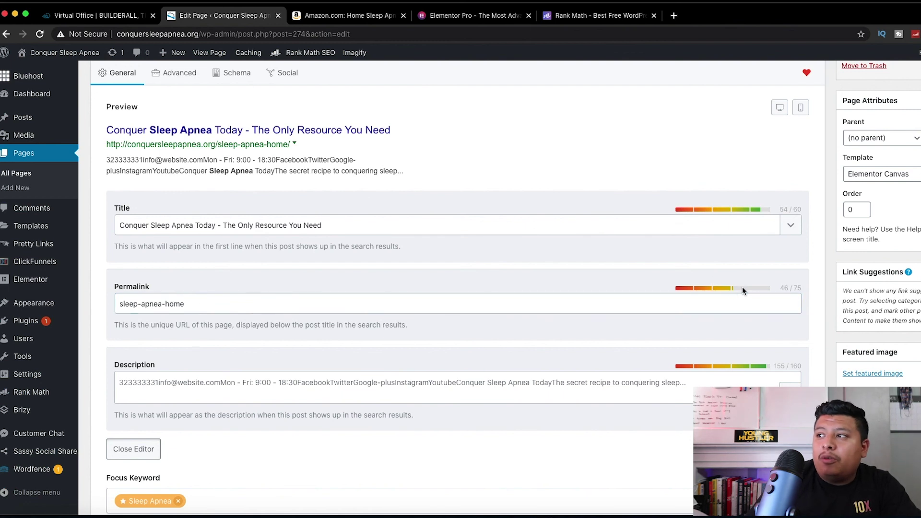
Write a meta description saying Conquer Sleep Apnea helps defeat sleep apnea once and for all, "no more sleepless nights, no more stress. Free Ebook give away."
{"action": "mouse_move", "coordinate": [53, 409]}
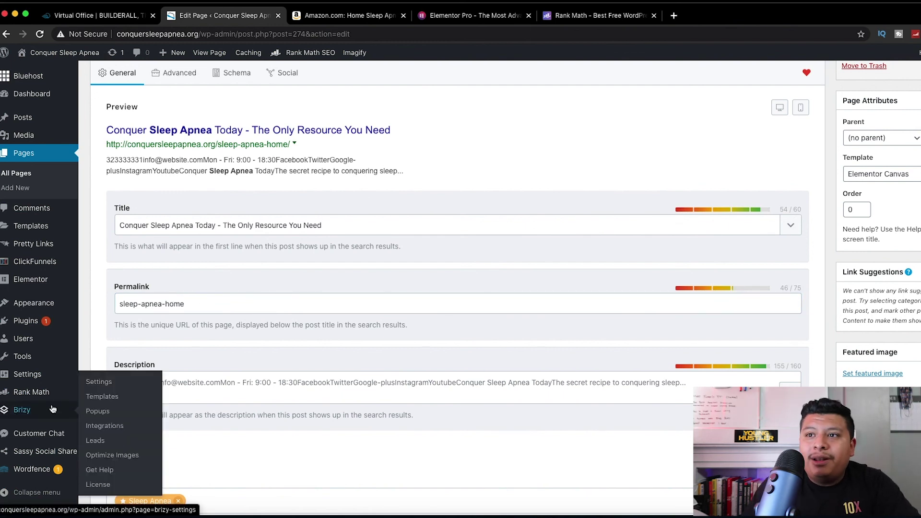
{"action": "left_click", "coordinate": [206, 382]}
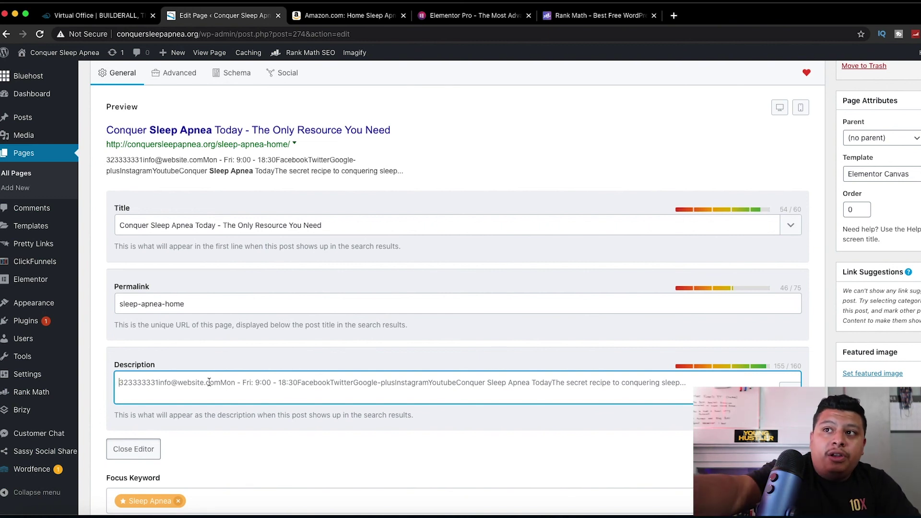
{"action": "key", "text": "super+a"}
{"action": "type", "text": "e"}
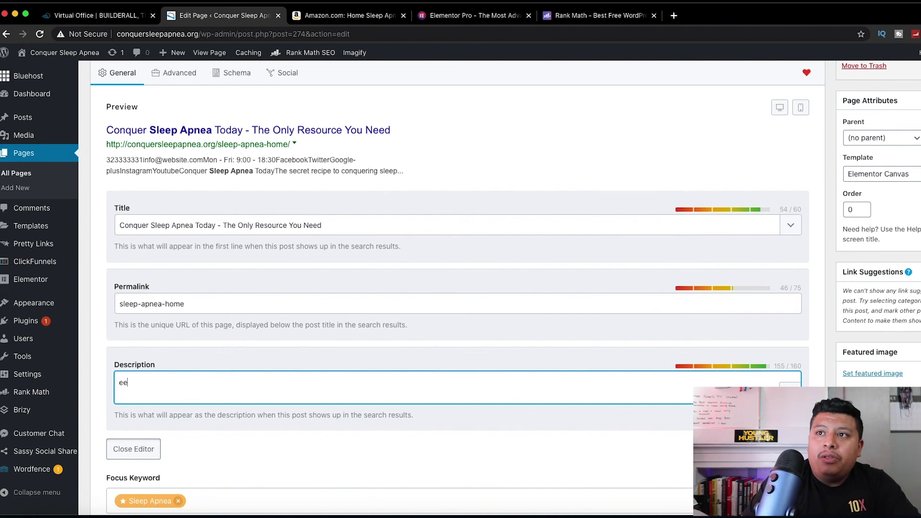
{"action": "key", "text": "BackSpace"}
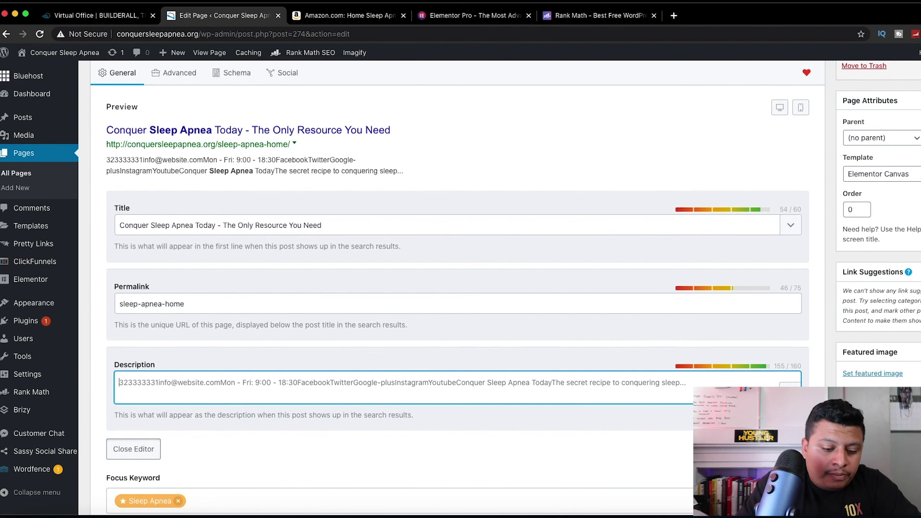
{"action": "type", "text": "Conquer Sleep Apnea is a website that helps you conquer and defeat sleep apnea once and for all, no more sleepless nights, no more stress. Free Ebook give away."}
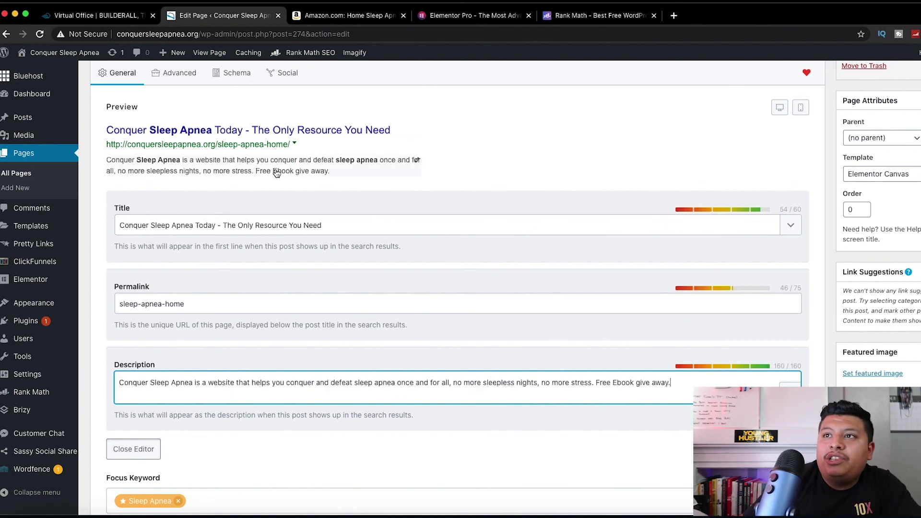
Review the example page's SEO score and its Basic SEO checks, especially the recommended content length
{"action": "scroll", "coordinate": [297, 179], "scroll_direction": "up", "scroll_amount": 2}
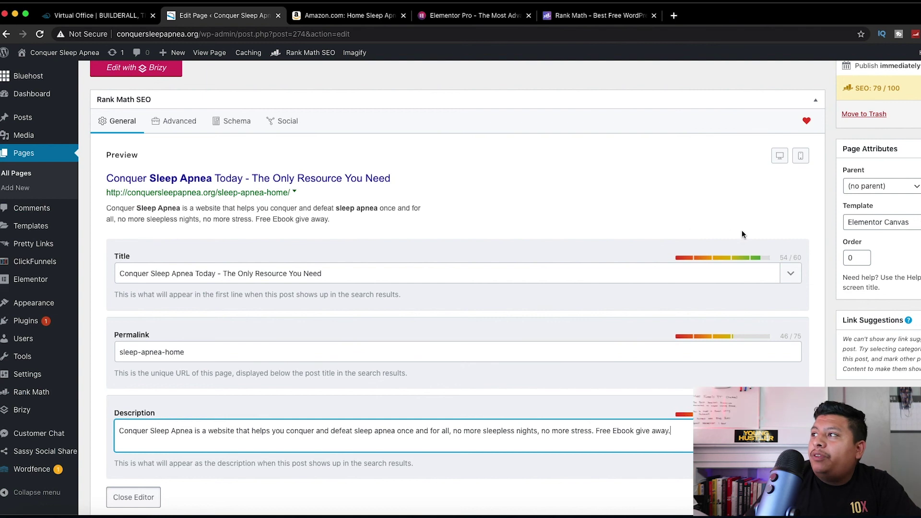
{"action": "scroll", "coordinate": [741, 234], "scroll_direction": "up", "scroll_amount": 1}
{"action": "left_click_drag", "start_coordinate": [873, 124], "coordinate": [900, 124]}
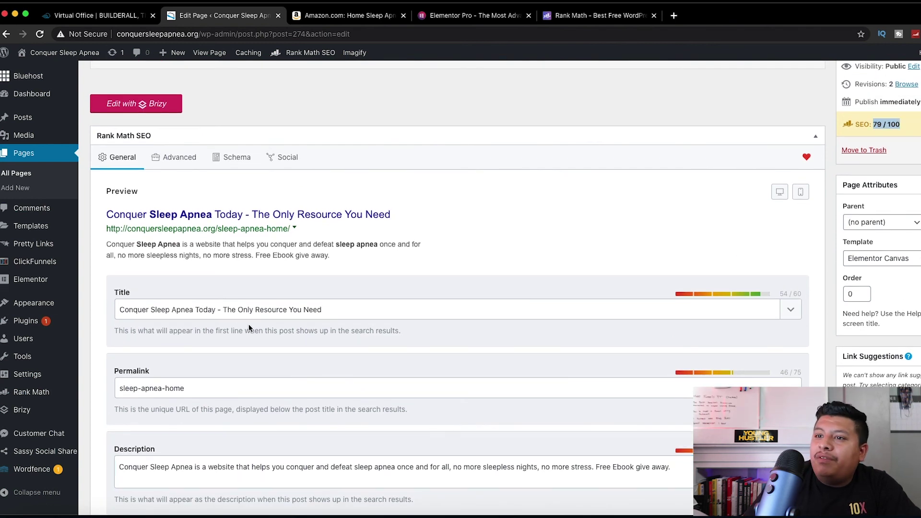
{"action": "scroll", "coordinate": [249, 324], "scroll_direction": "down", "scroll_amount": 10}
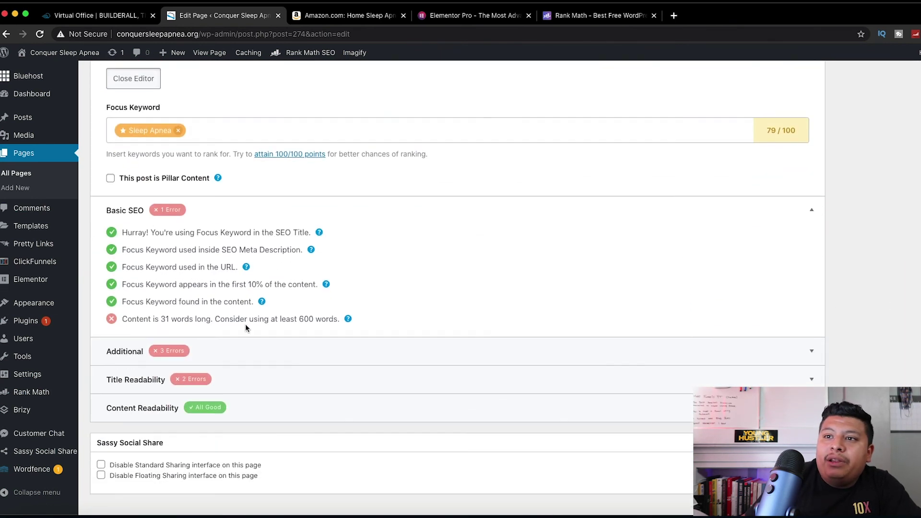
{"action": "left_click_drag", "start_coordinate": [130, 319], "coordinate": [240, 319]}
{"action": "left_click_drag", "start_coordinate": [139, 319], "coordinate": [323, 319]}
{"action": "left_click_drag", "start_coordinate": [264, 319], "coordinate": [340, 319]}
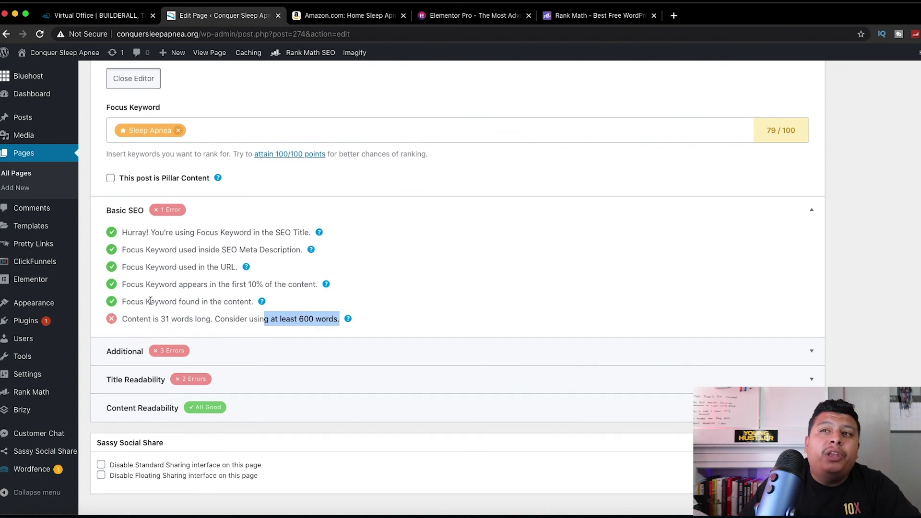
{"action": "scroll", "coordinate": [138, 294], "scroll_direction": "up", "scroll_amount": 15}
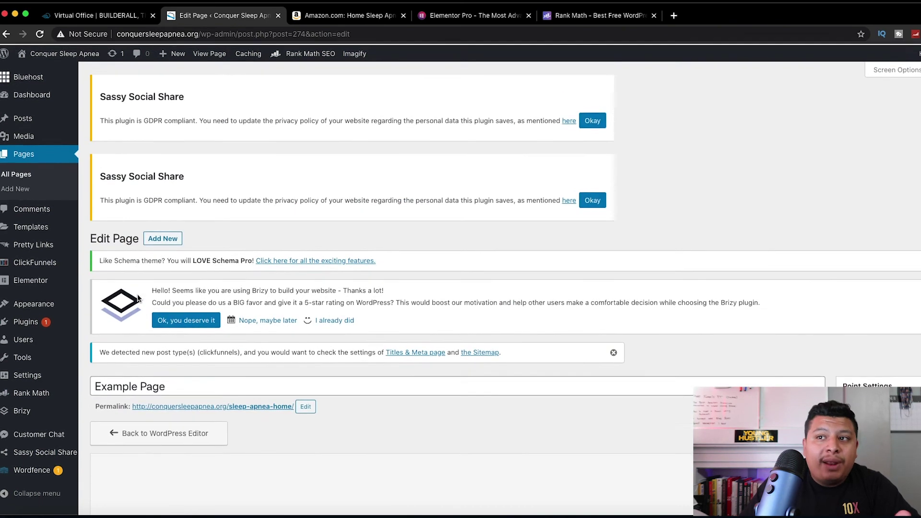
Expand the Additional SEO checks and examine the one about adding an image with the focus keyword as alt text
{"action": "scroll", "coordinate": [137, 295], "scroll_direction": "down", "scroll_amount": 10}
{"action": "scroll", "coordinate": [138, 295], "scroll_direction": "down", "scroll_amount": 8}
{"action": "left_click", "coordinate": [245, 334]}
{"action": "scroll", "coordinate": [246, 335], "scroll_direction": "down", "scroll_amount": 2}
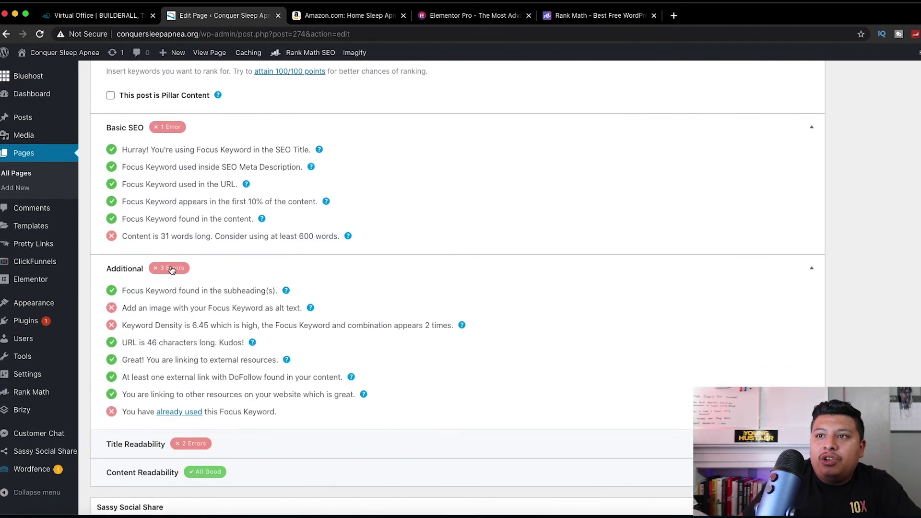
{"action": "left_click_drag", "start_coordinate": [131, 307], "coordinate": [299, 307]}
{"action": "left_click", "coordinate": [298, 308]}
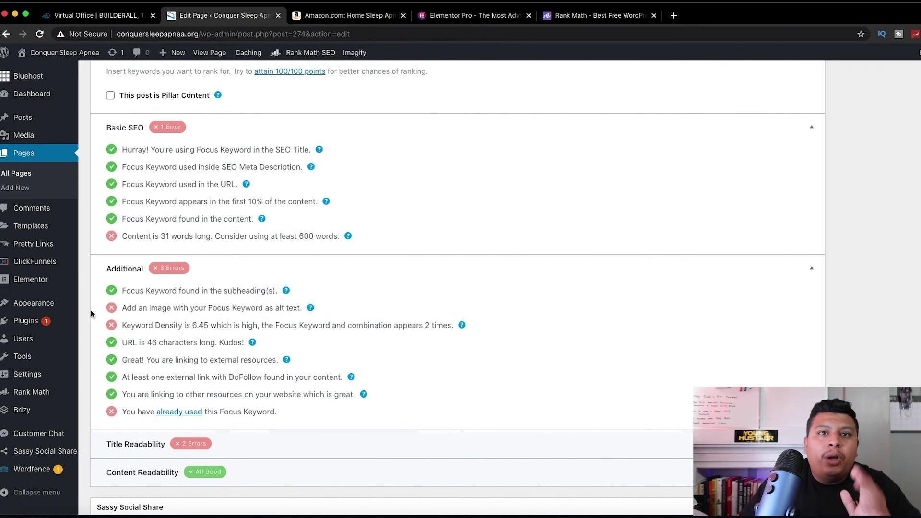
Set the "Diagnosis Sleep Apnea" picture from the media library as the page's featured image, checking that its alt text contains the focus keyword
{"action": "scroll", "coordinate": [144, 299], "scroll_direction": "up", "scroll_amount": 10}
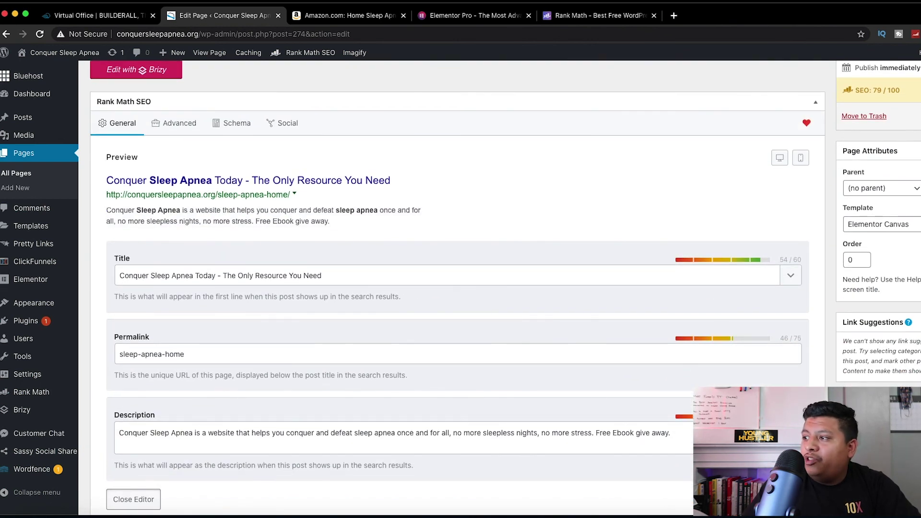
{"action": "scroll", "coordinate": [345, 363], "scroll_direction": "down", "scroll_amount": 1}
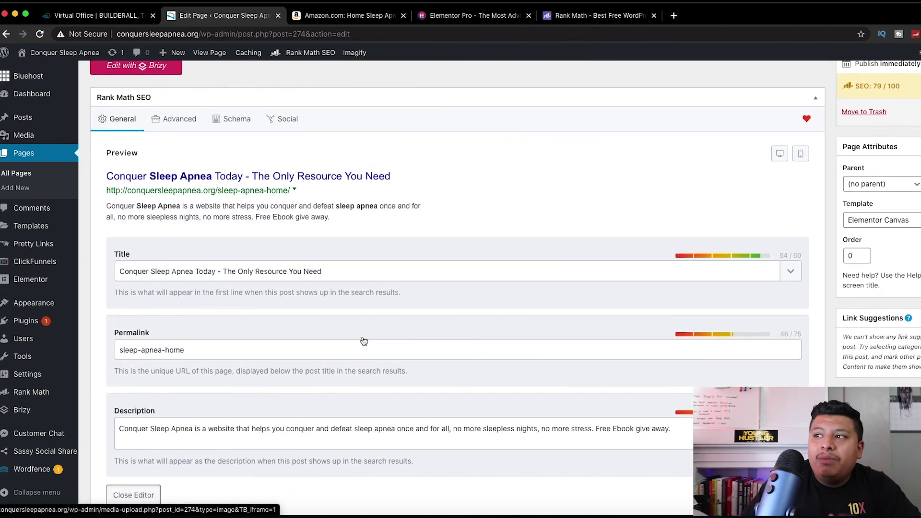
{"action": "left_click", "coordinate": [364, 341]}
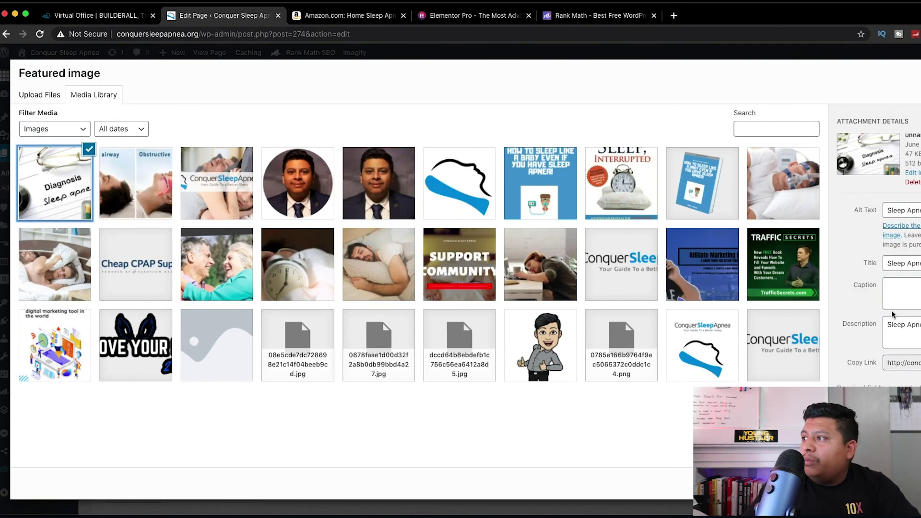
{"action": "left_click_drag", "start_coordinate": [858, 209], "coordinate": [892, 209]}
{"action": "left_click", "coordinate": [912, 210]}
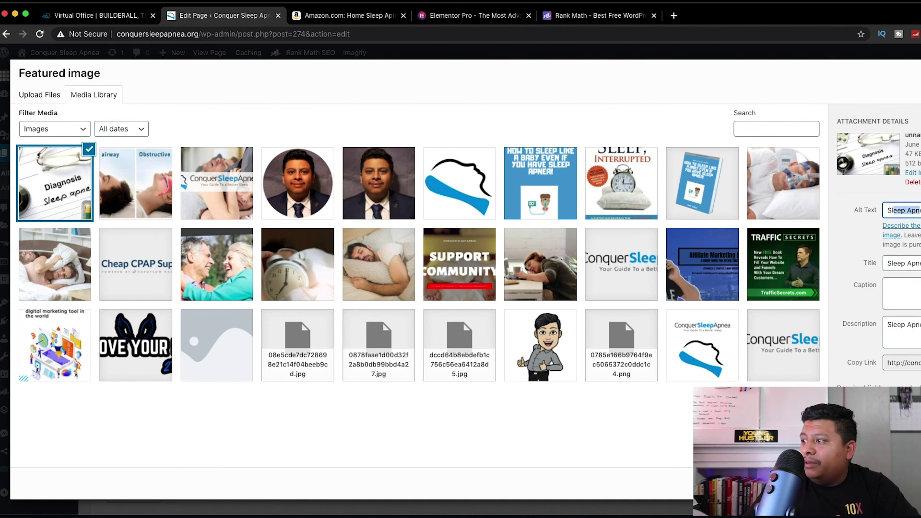
{"action": "key", "text": "Escape"}
Review the page's updated SEO score and its Basic and Additional checks, and expand the Title Readability checks to examine them
{"action": "scroll", "coordinate": [499, 288], "scroll_direction": "up", "scroll_amount": 2}
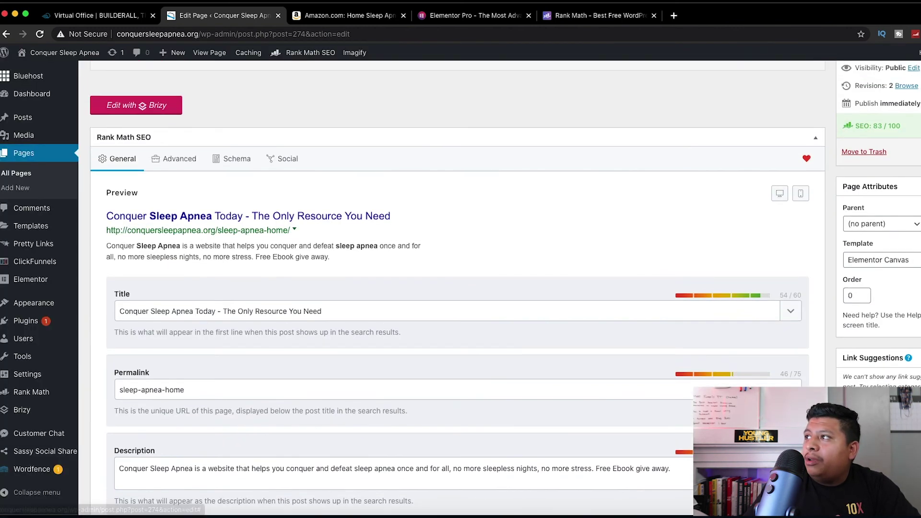
{"action": "left_click_drag", "start_coordinate": [873, 125], "coordinate": [899, 125]}
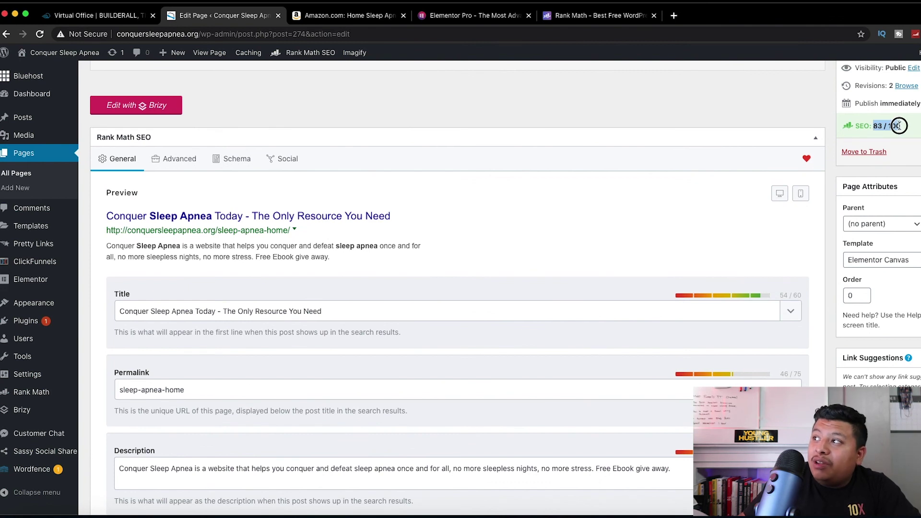
{"action": "scroll", "coordinate": [390, 347], "scroll_direction": "down", "scroll_amount": 12}
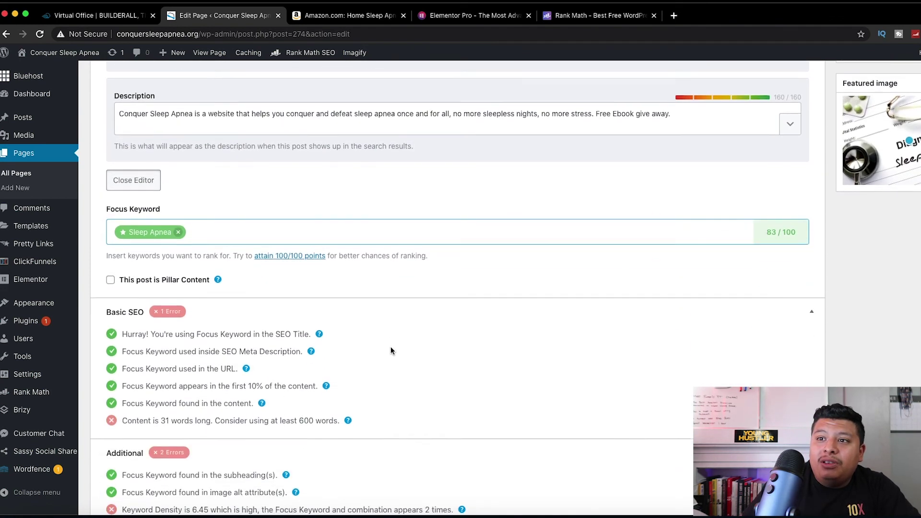
{"action": "scroll", "coordinate": [390, 350], "scroll_direction": "down", "scroll_amount": 1}
{"action": "scroll", "coordinate": [391, 351], "scroll_direction": "up", "scroll_amount": 3}
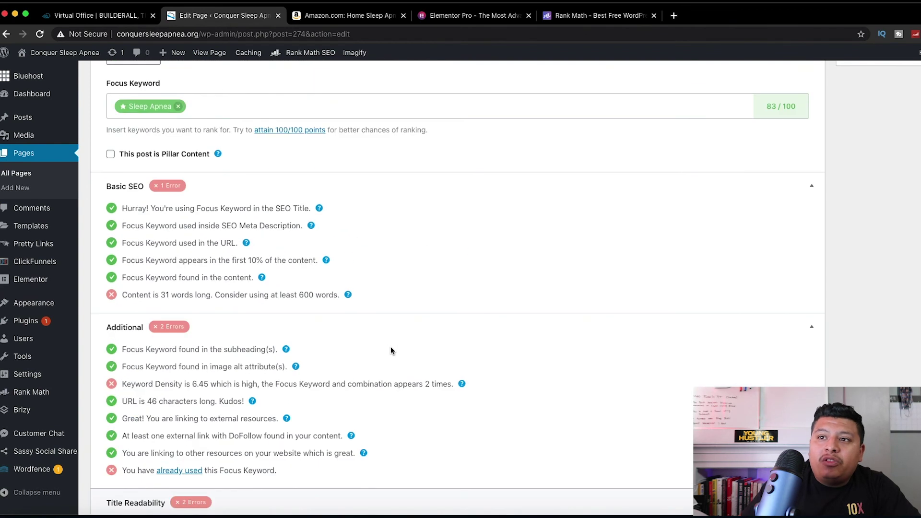
{"action": "scroll", "coordinate": [390, 351], "scroll_direction": "down", "scroll_amount": 3}
{"action": "left_click", "coordinate": [300, 357]}
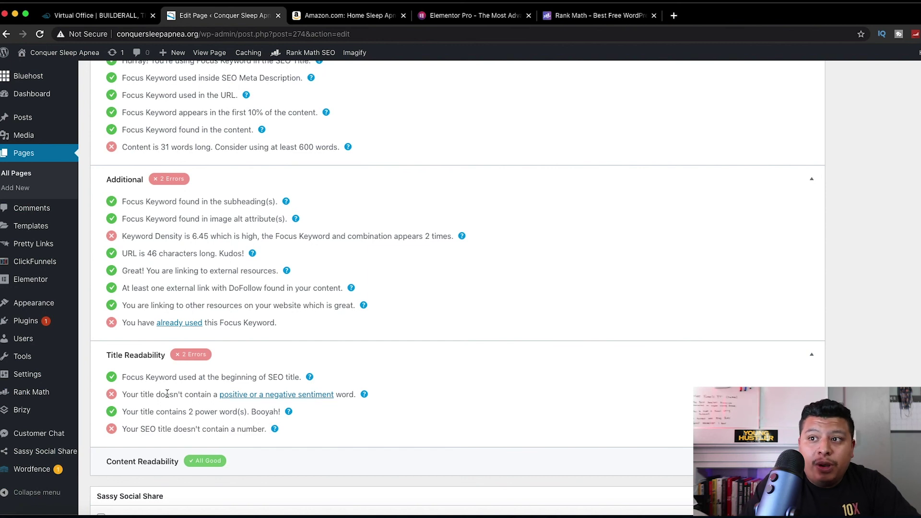
{"action": "scroll", "coordinate": [166, 394], "scroll_direction": "up", "scroll_amount": 15}
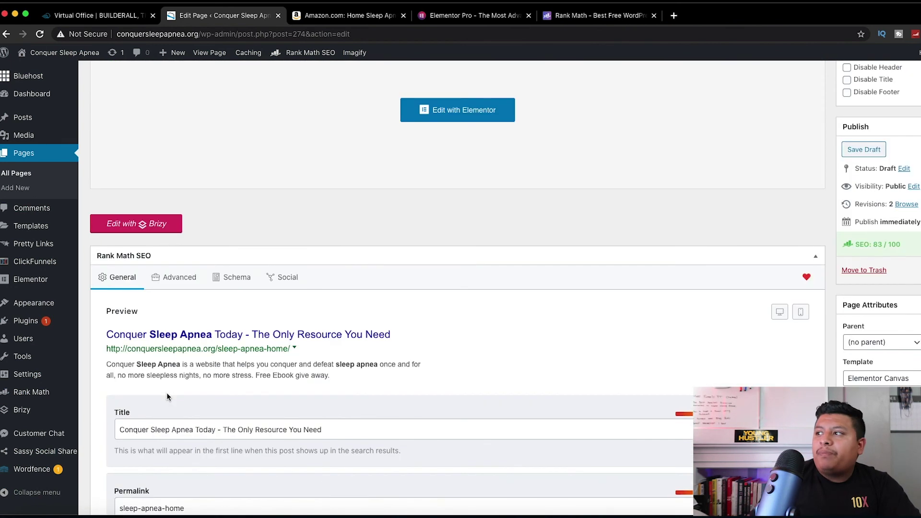
{"action": "scroll", "coordinate": [309, 359], "scroll_direction": "up", "scroll_amount": 5}
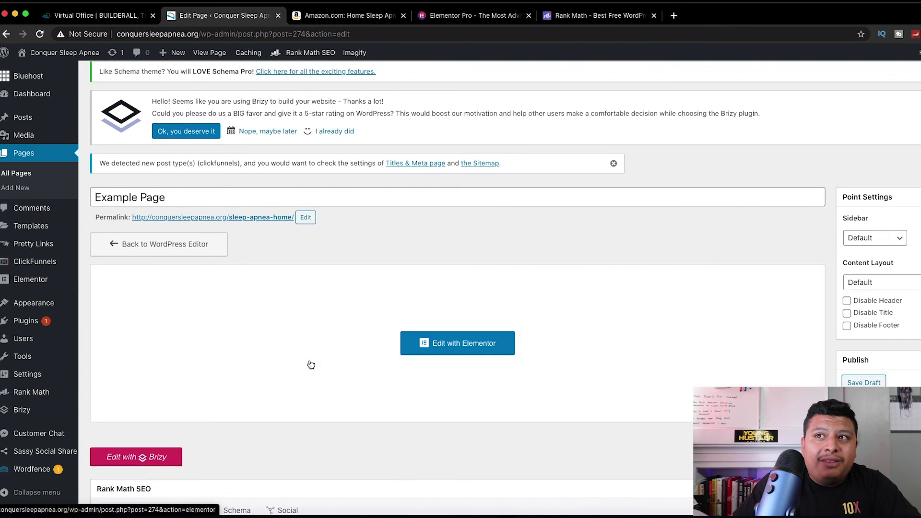
{"action": "scroll", "coordinate": [311, 365], "scroll_direction": "up", "scroll_amount": 3}
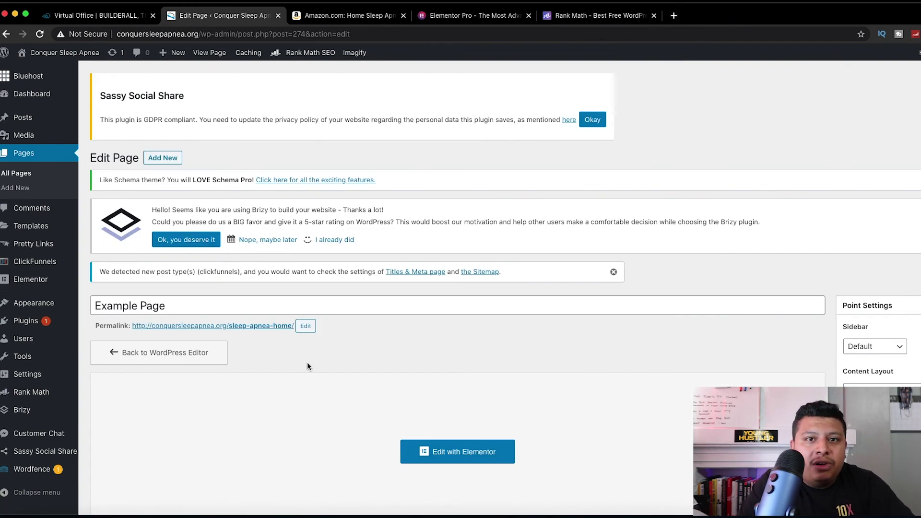